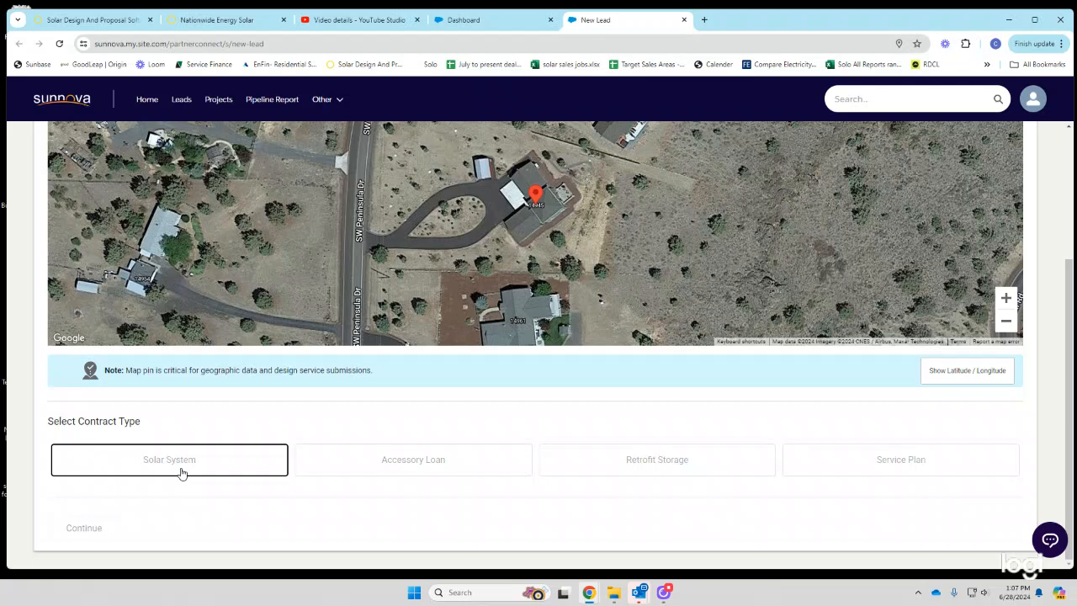
- Choose Solar System as the new lead's contract type and continue to installation details
left_click(181, 473)
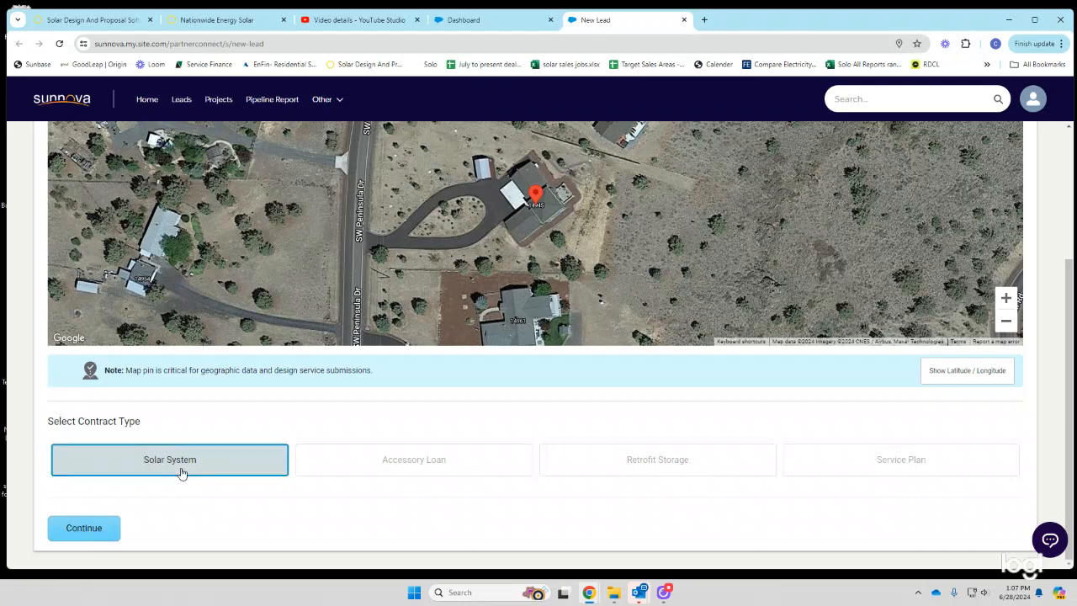
left_click(83, 527)
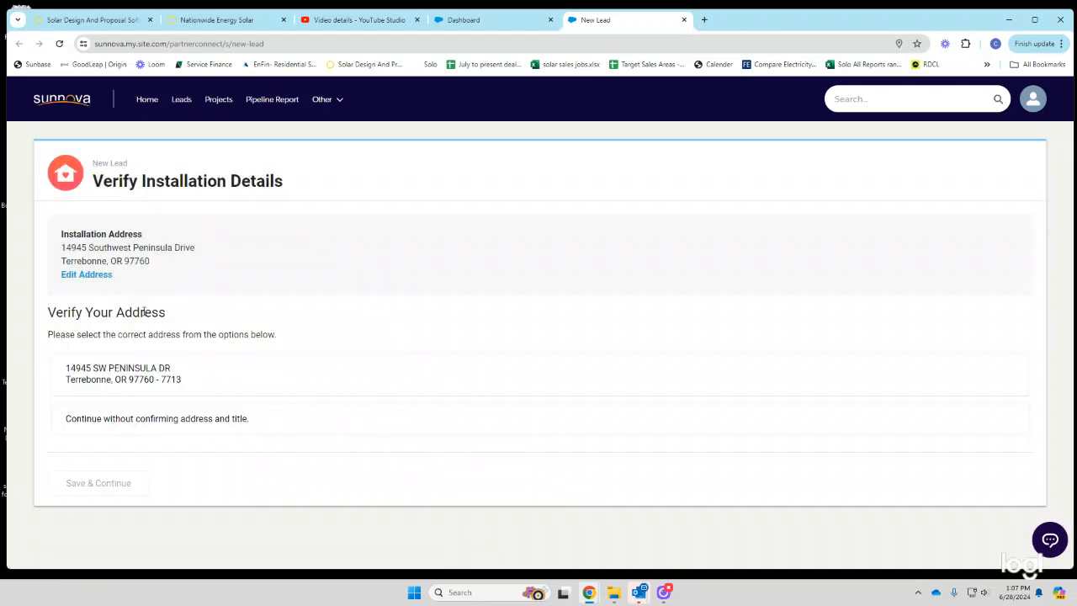
- Confirm the standardized installation address and select the title holder as the main contact
left_click(157, 378)
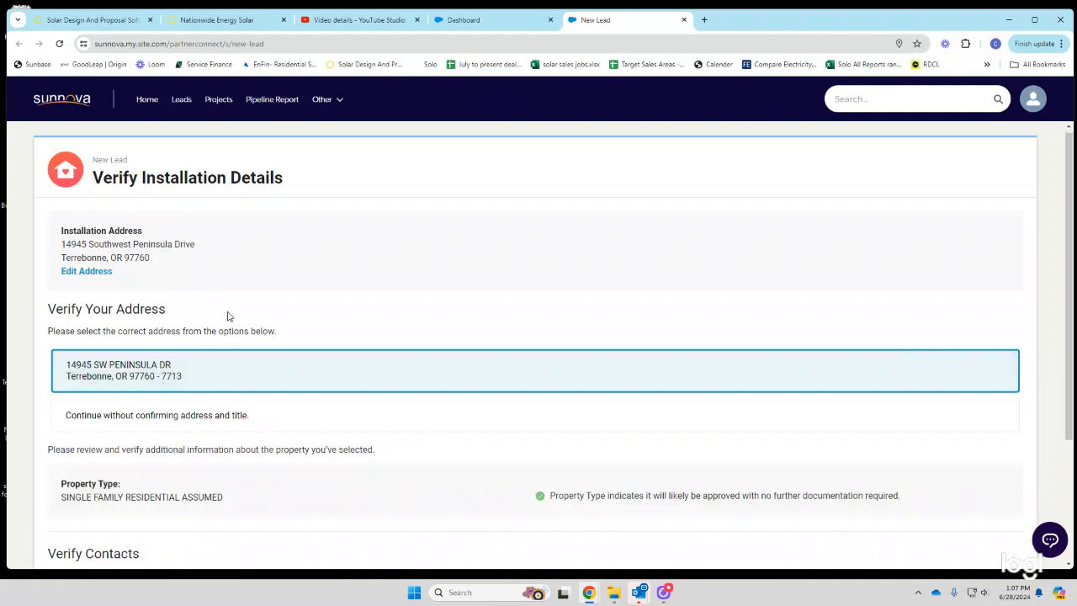
scroll(253, 303, "down", 2)
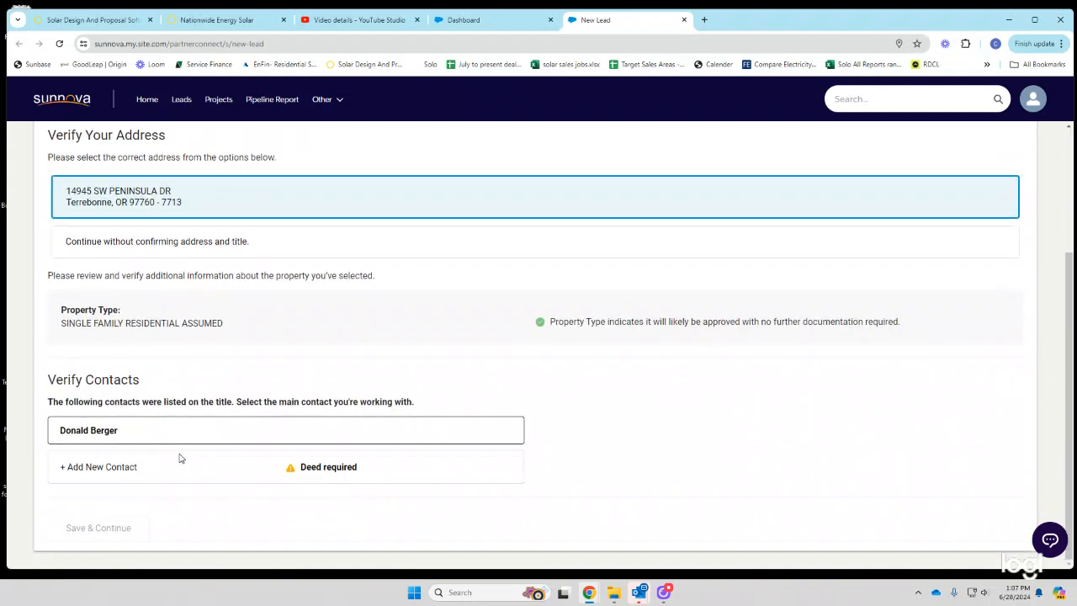
left_click(140, 432)
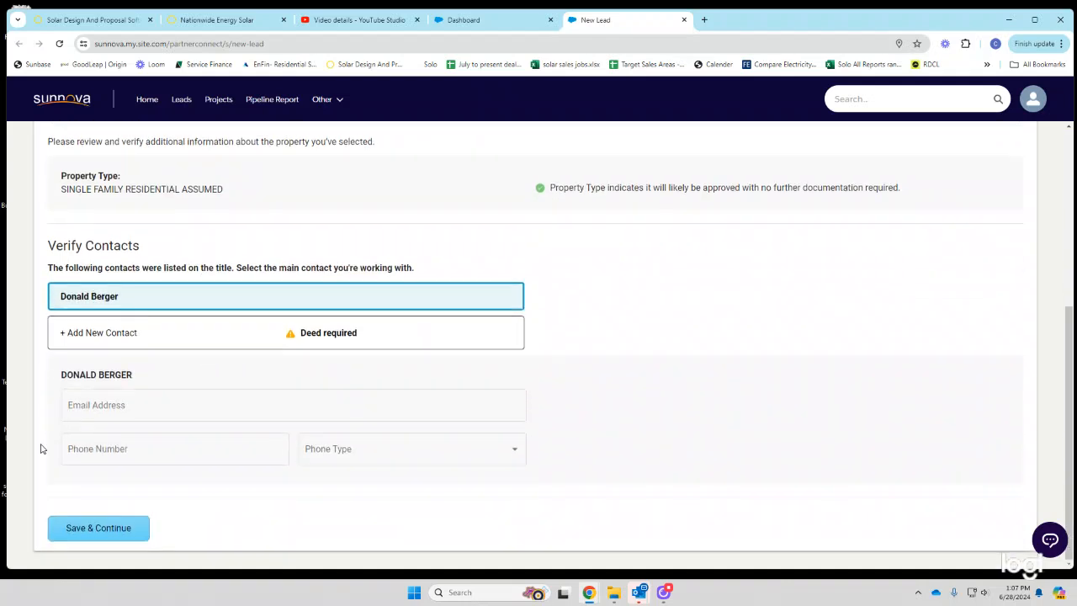
left_click(135, 405)
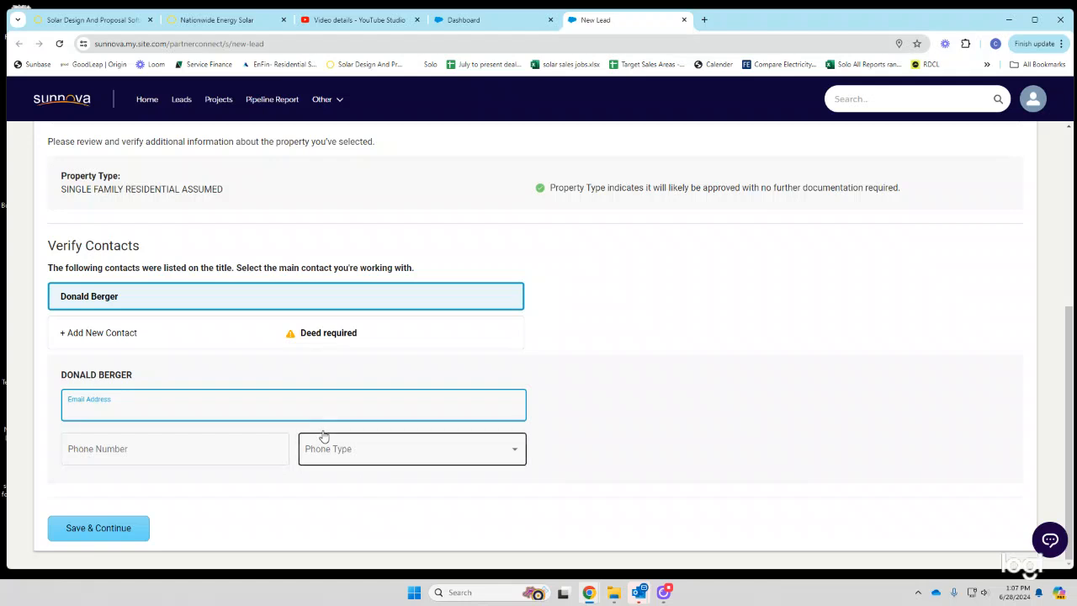
- Search the OpenSolar projects list for the customer's project, then return to the Sunnova Dashboard
left_click(217, 19)
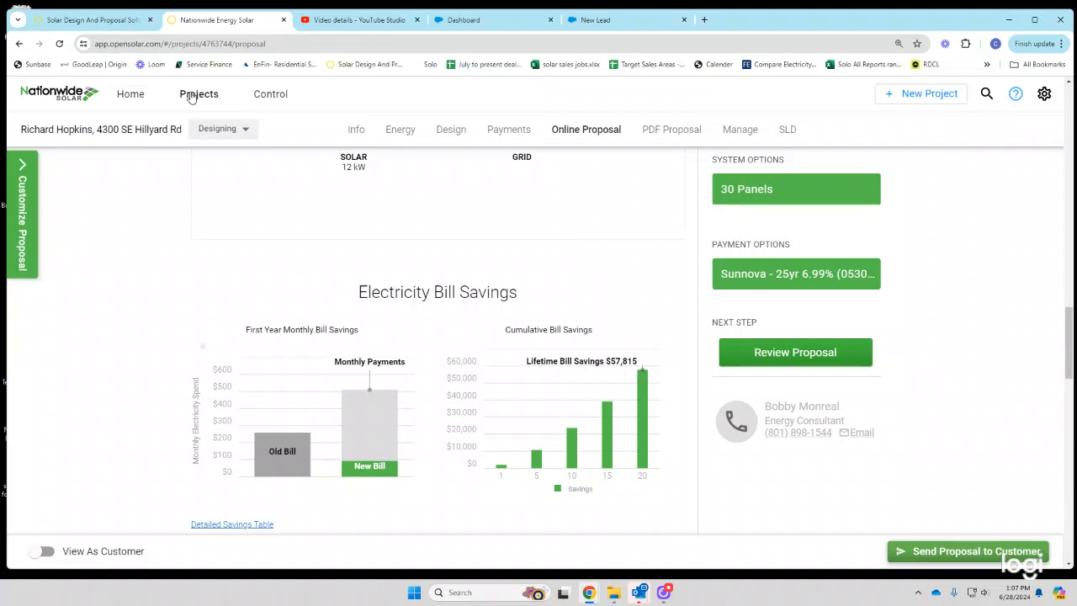
left_click(196, 94)
type("d")
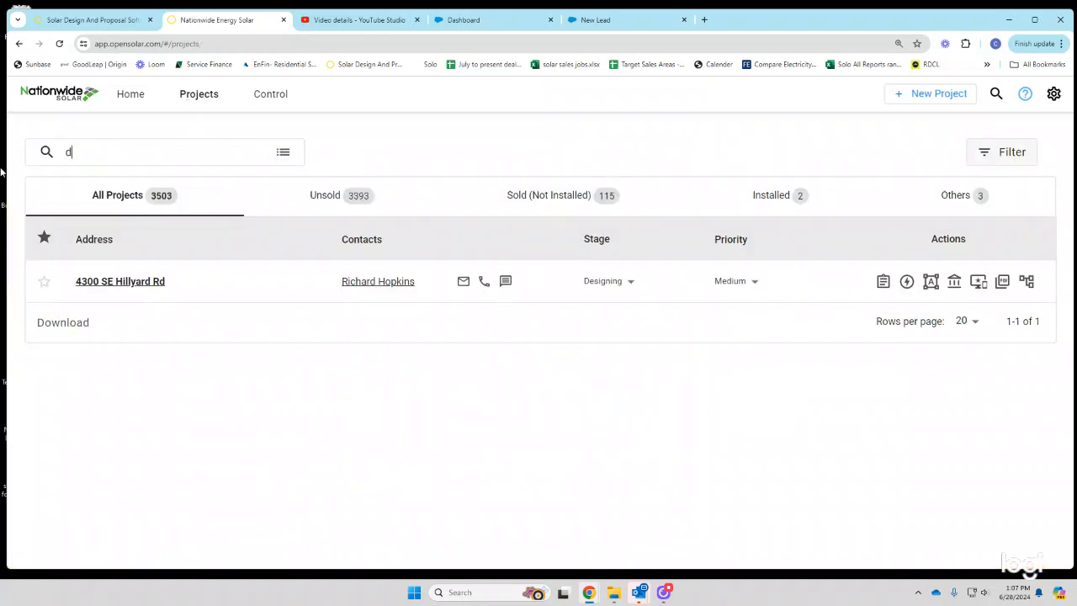
type("onald")
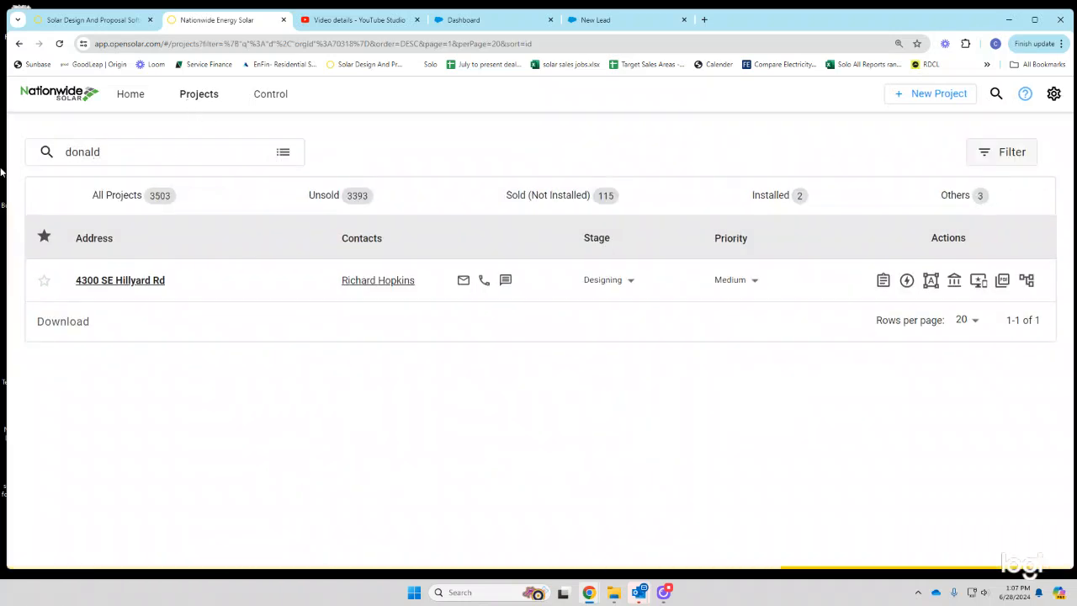
left_click(363, 20)
- Back on the new lead contact form, enter the main contact's e-mail address
left_click(464, 20)
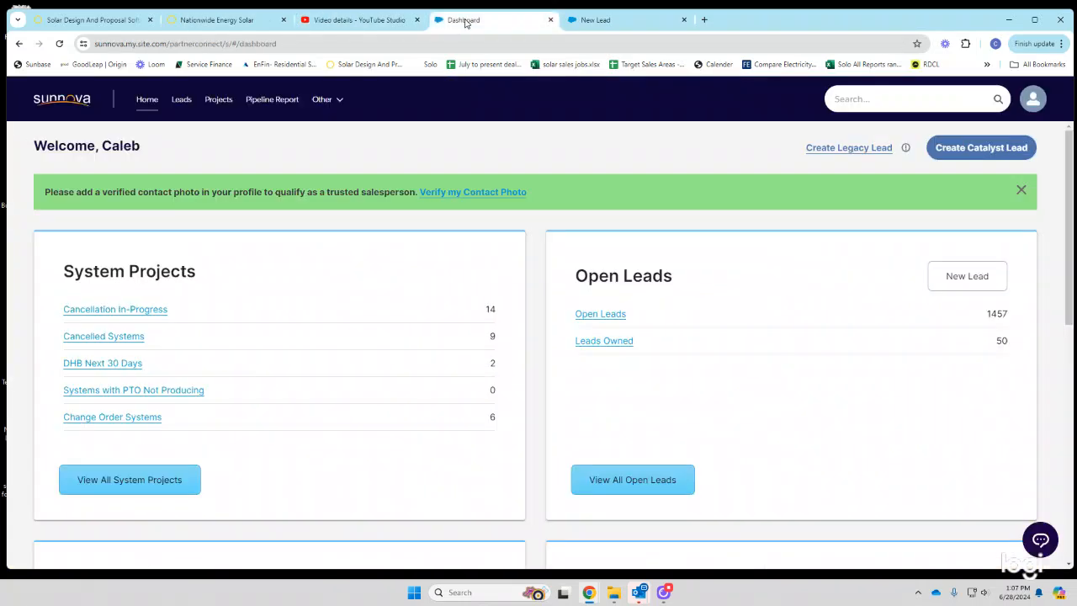
left_click(596, 19)
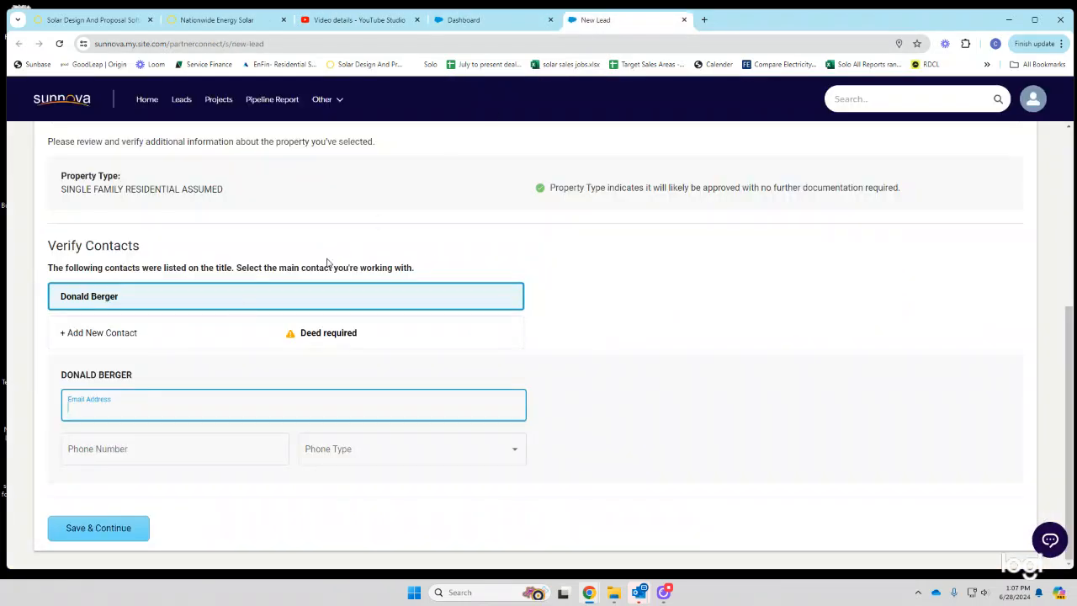
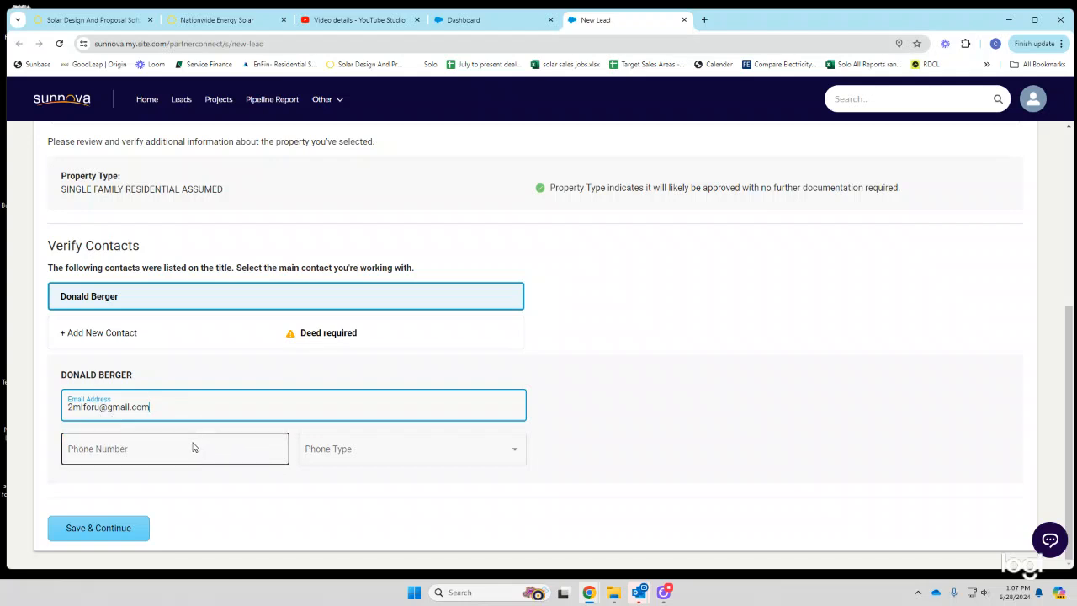
- Enter the contact's mobile phone number and save the contact details
left_click(152, 449)
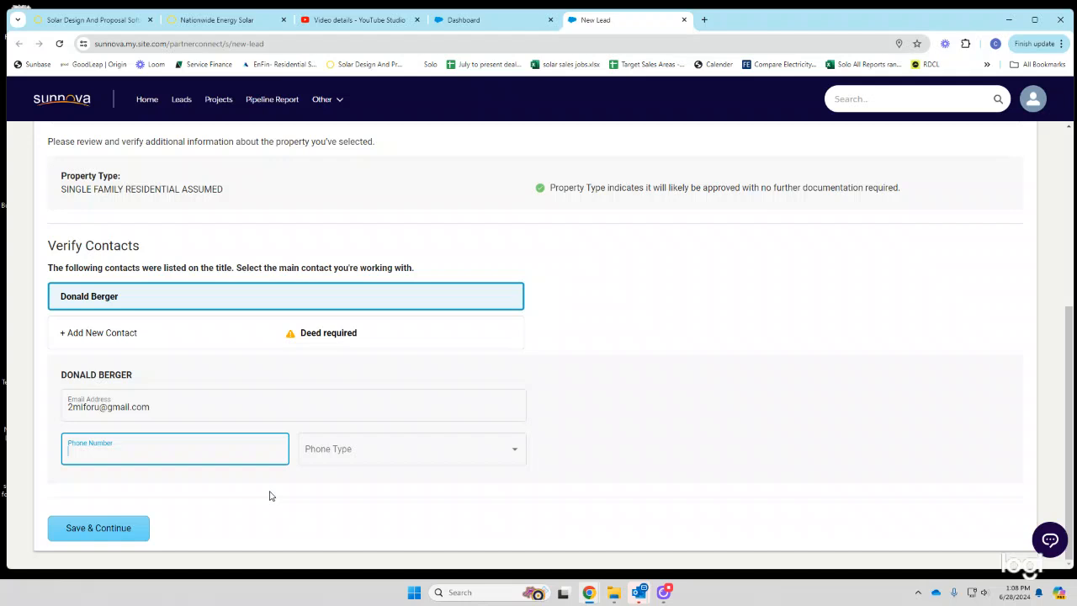
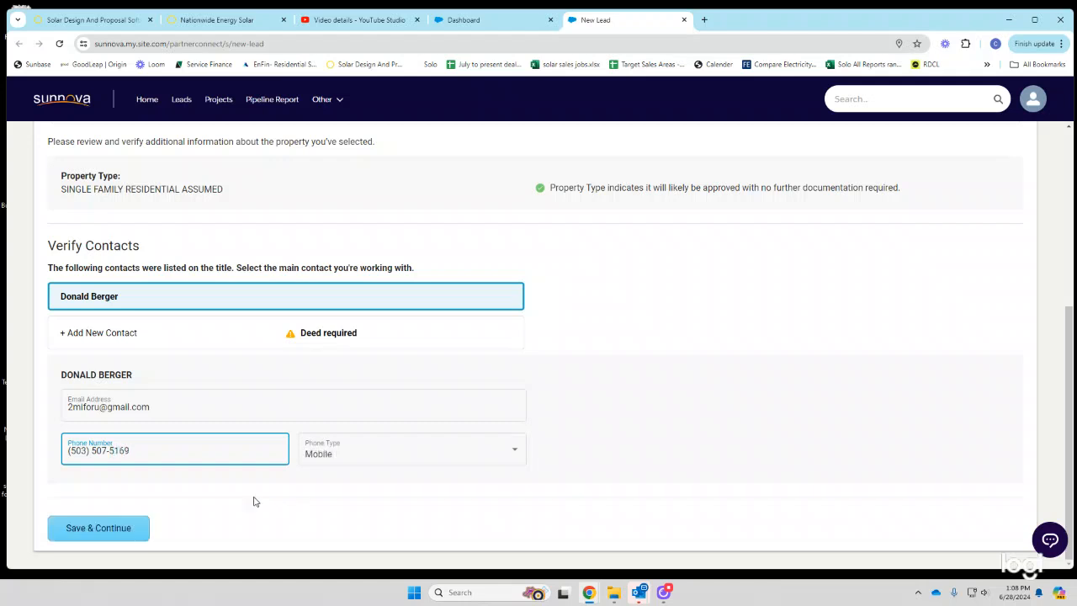
left_click(125, 528)
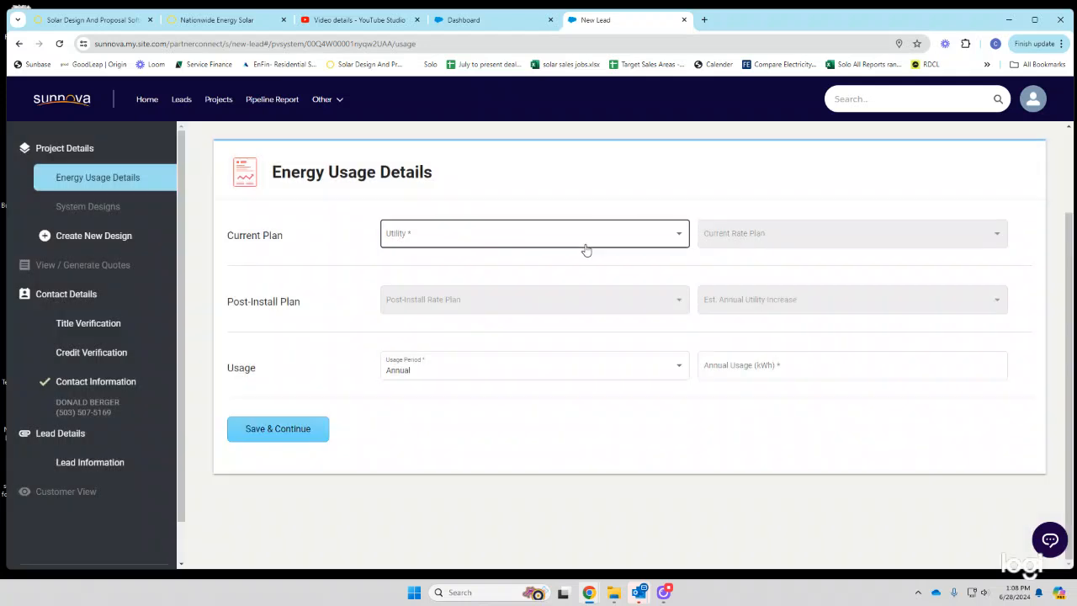
- Select Pacific Power (PP)- OR with Residential Service as both current and post-install rate plans
left_click(589, 245)
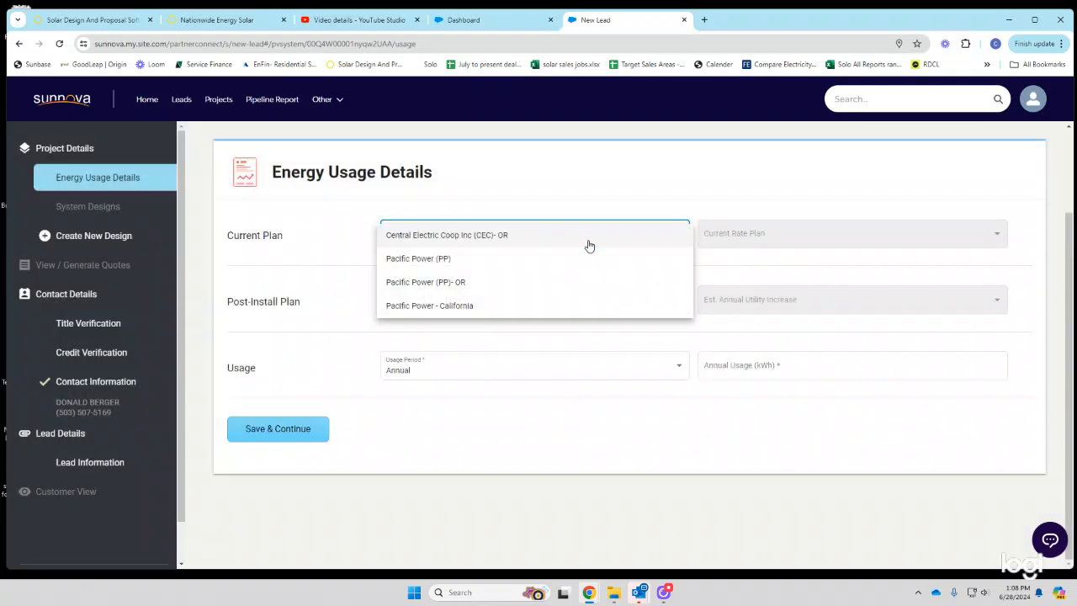
left_click(447, 290)
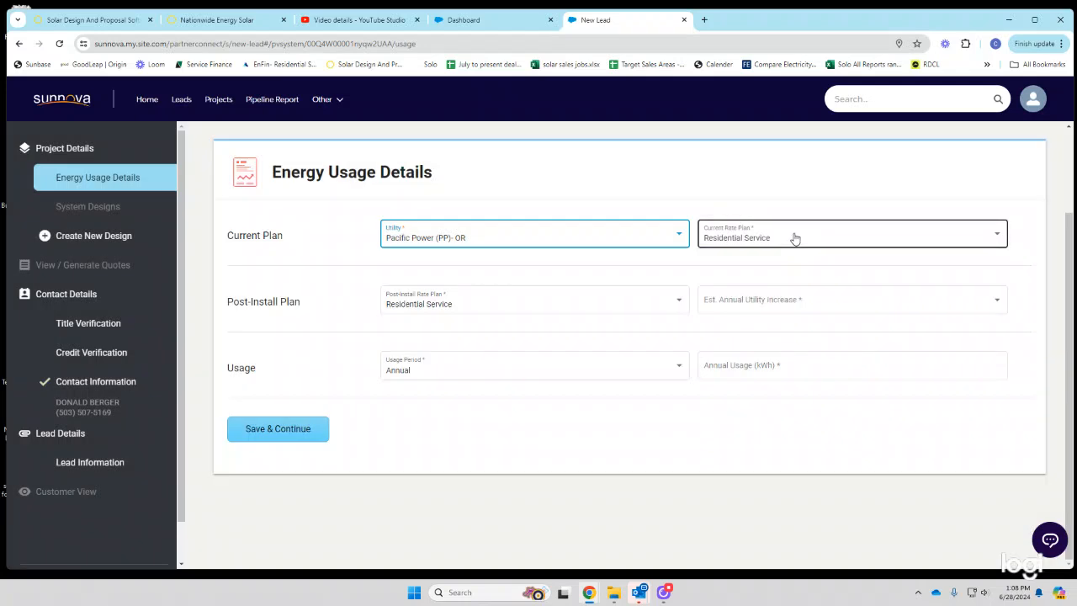
left_click(794, 238)
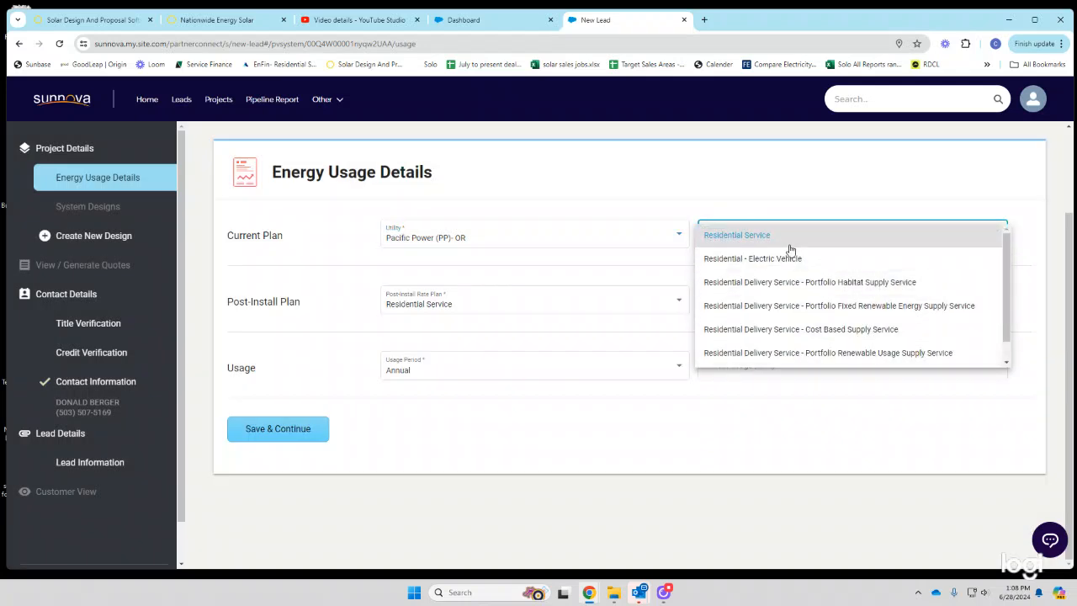
left_click(792, 241)
left_click(497, 304)
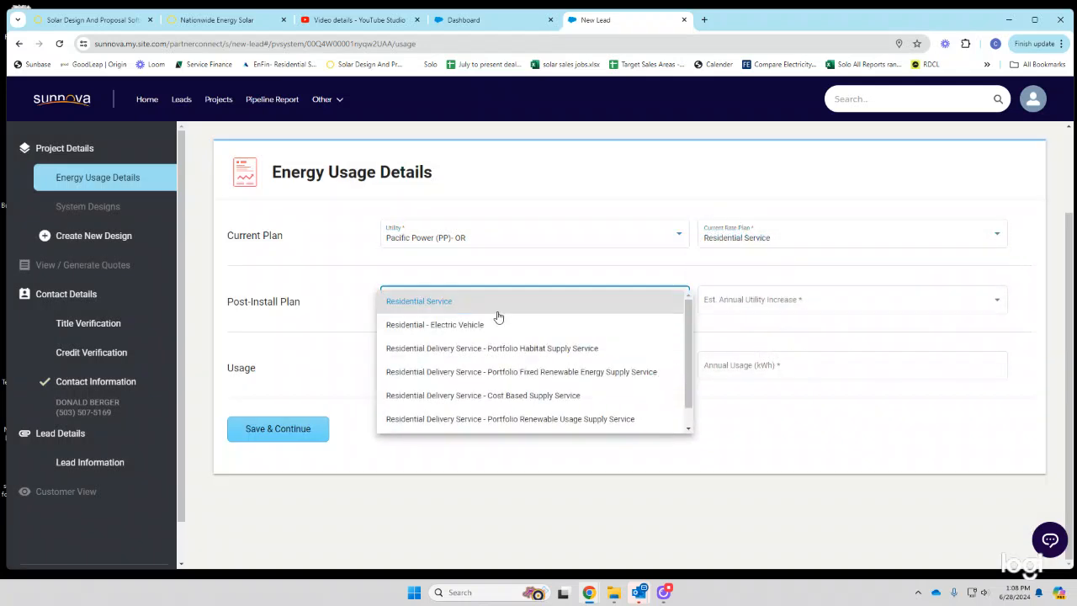
left_click(518, 305)
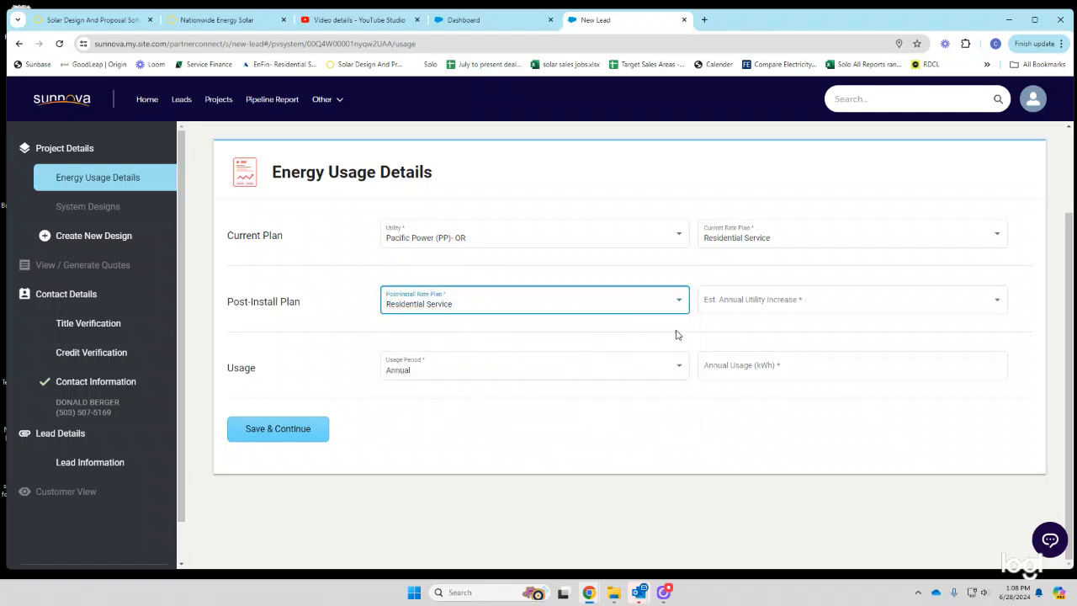
- Set a 3.9% estimated annual utility increase and 15,111 kWh annual usage, then save
left_click(807, 303)
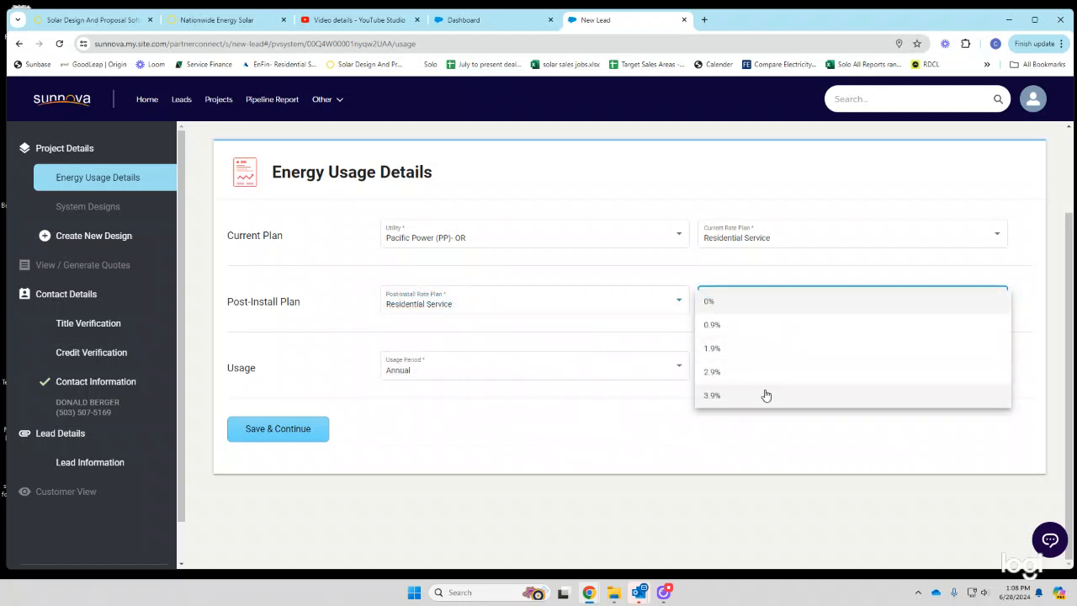
left_click(766, 395)
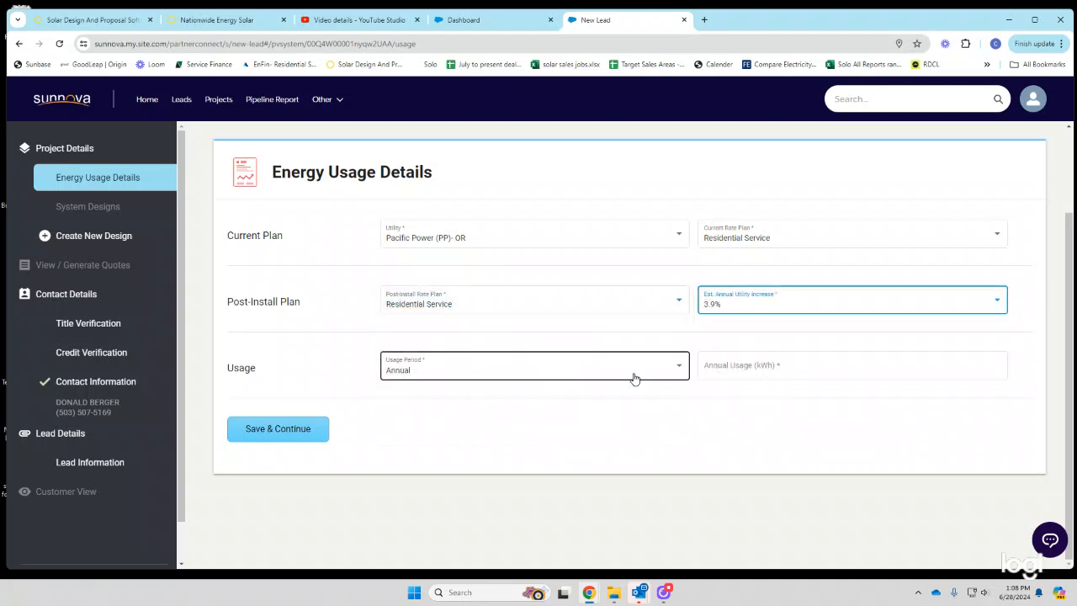
left_click(803, 377)
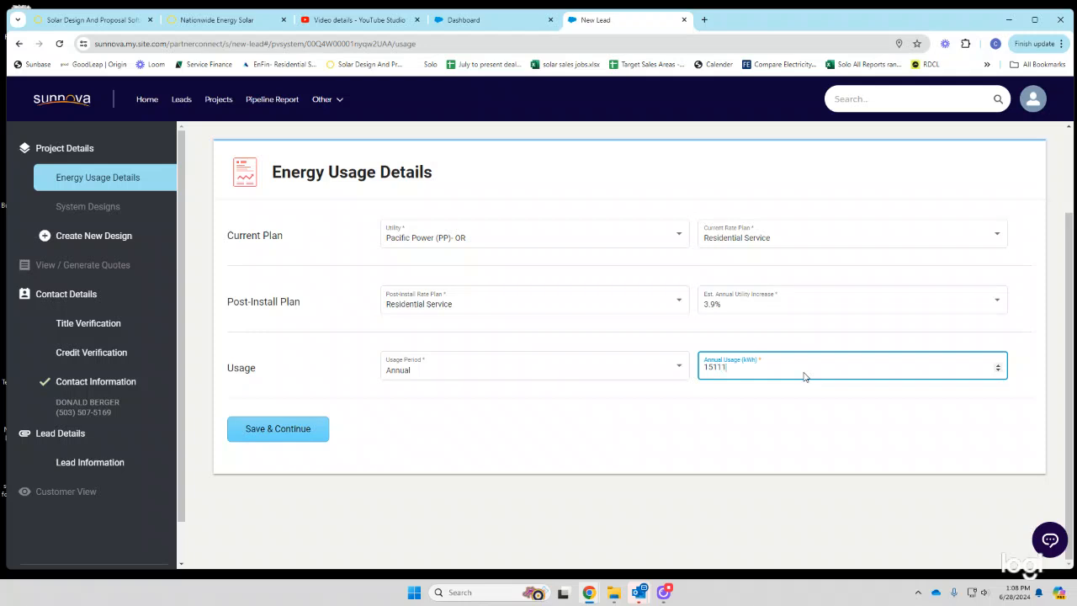
left_click(311, 431)
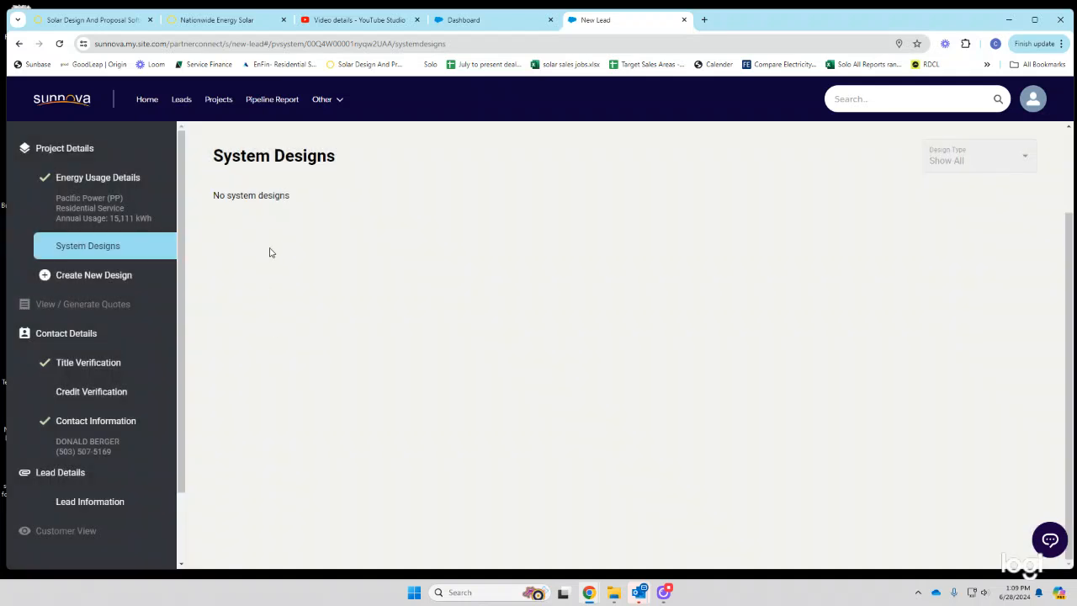
- Review the credit verification page's birthdate field, then bring up the Create New Design dialog
left_click(99, 393)
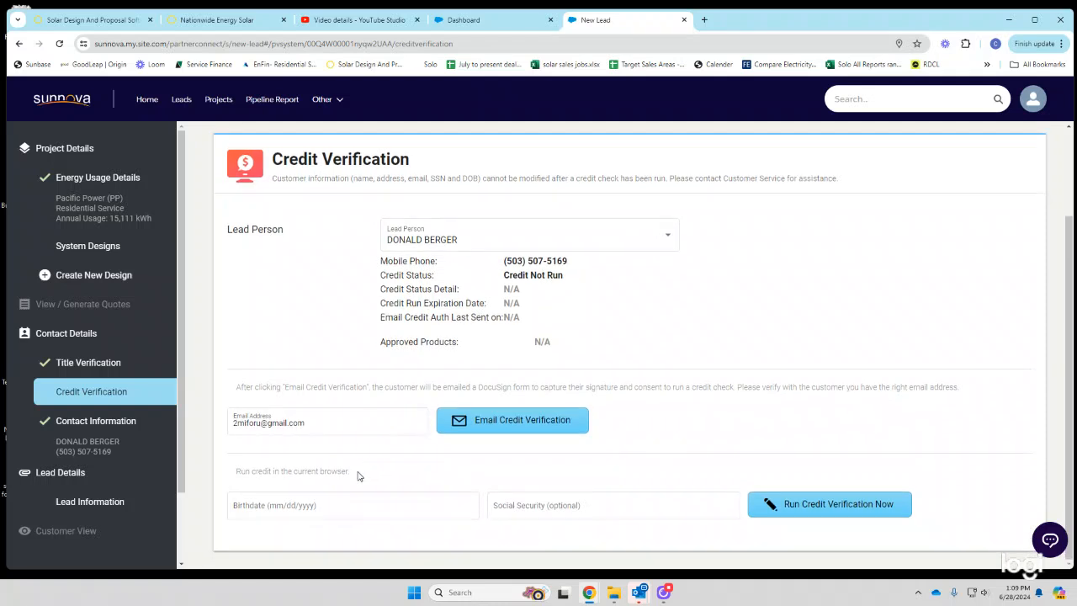
left_click(280, 504)
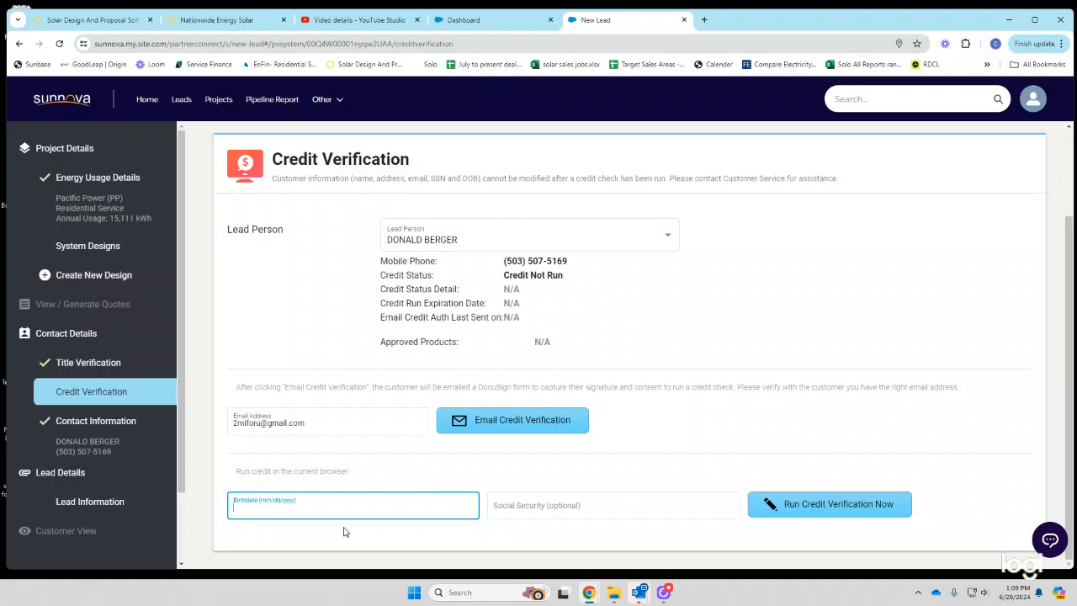
left_click(88, 279)
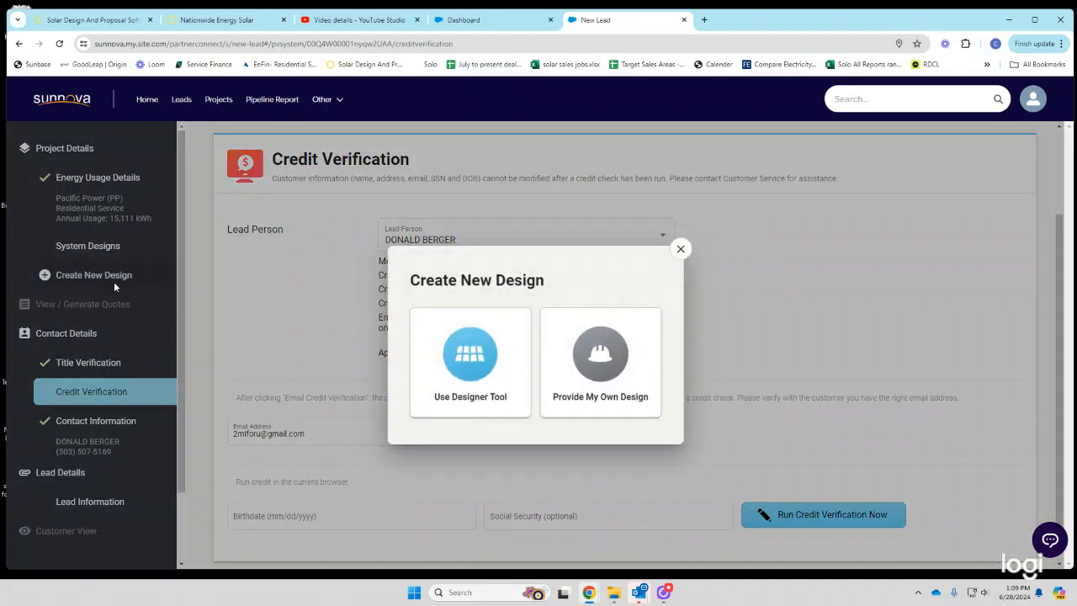
- Start a self-supplied design with VSUN Solar as the module manufacturer
left_click(600, 370)
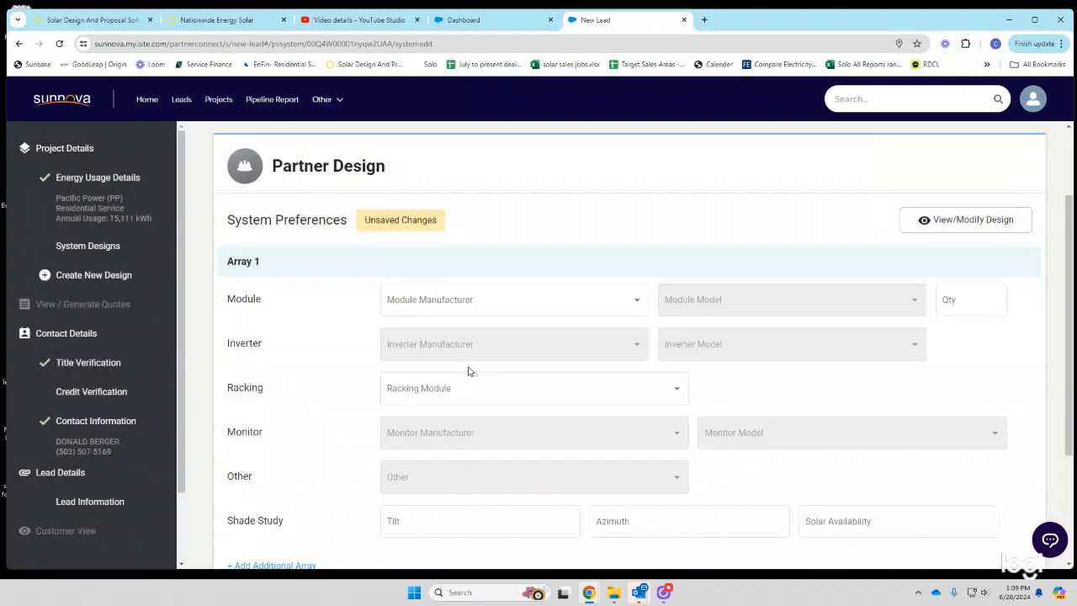
left_click(481, 302)
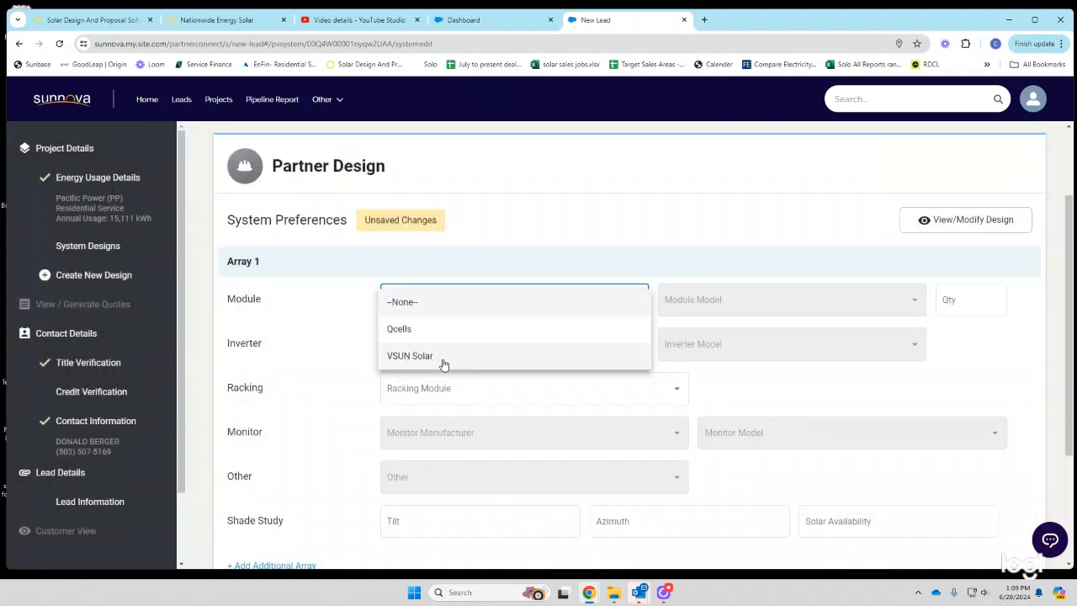
left_click(548, 360)
left_click(754, 307)
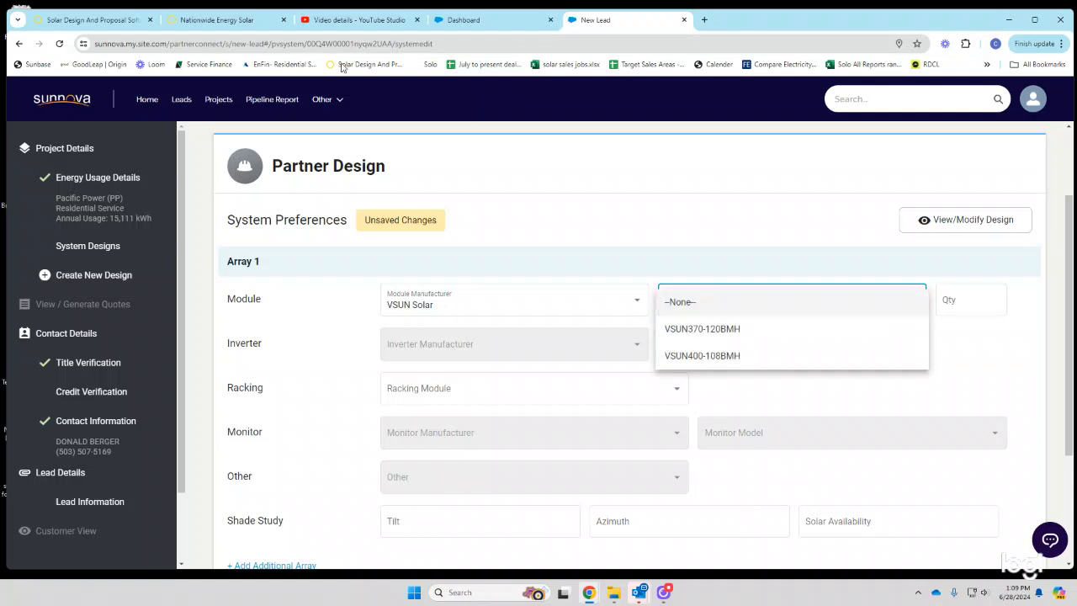
- Leave the design for Credit Verification, saving the unsaved design changes
left_click(73, 395)
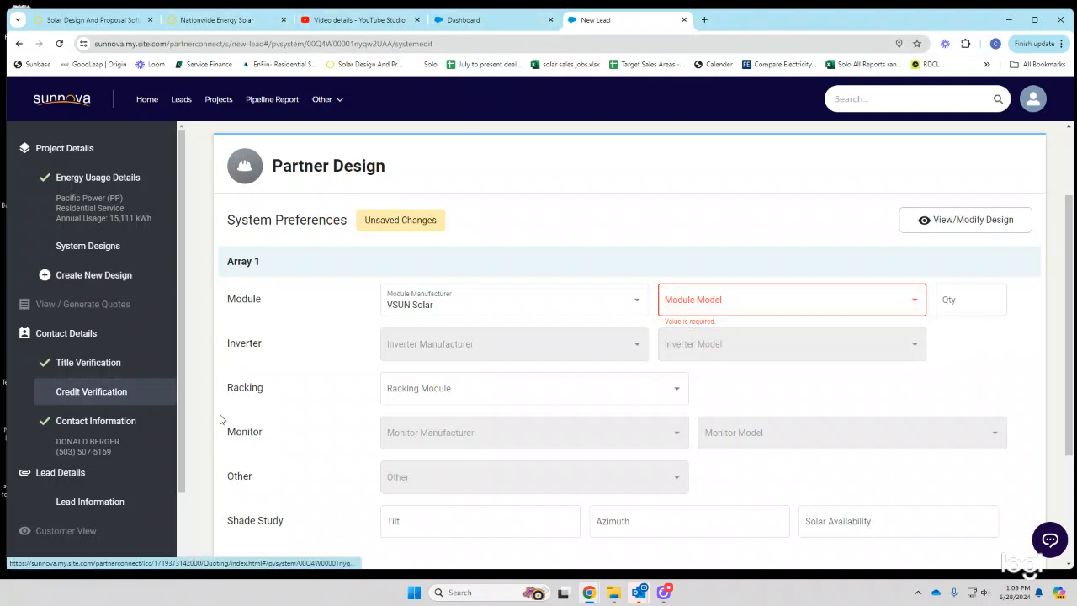
left_click(91, 392)
left_click(544, 388)
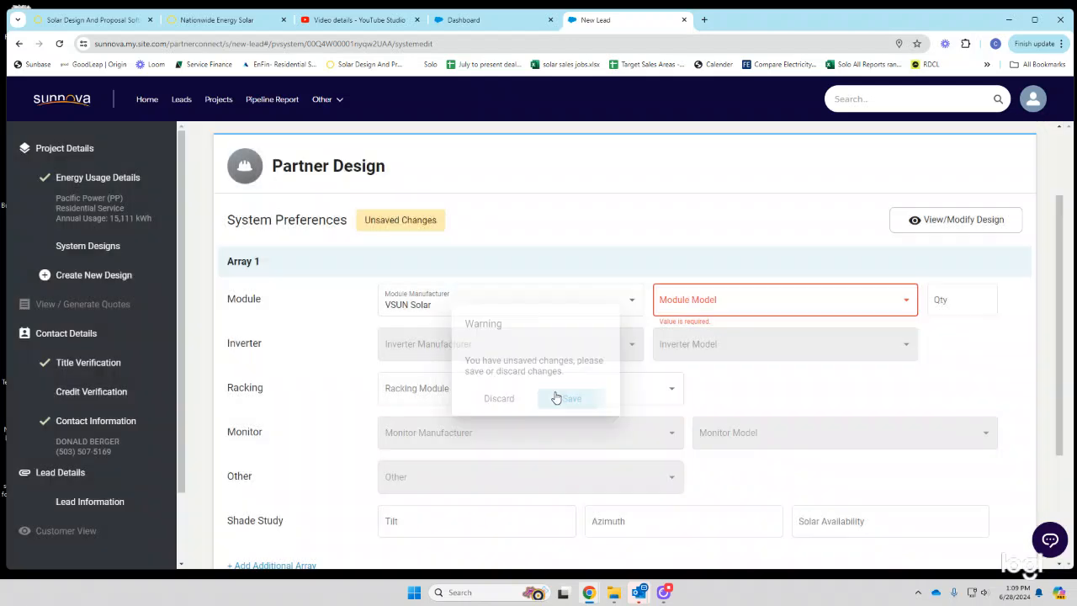
left_click(91, 394)
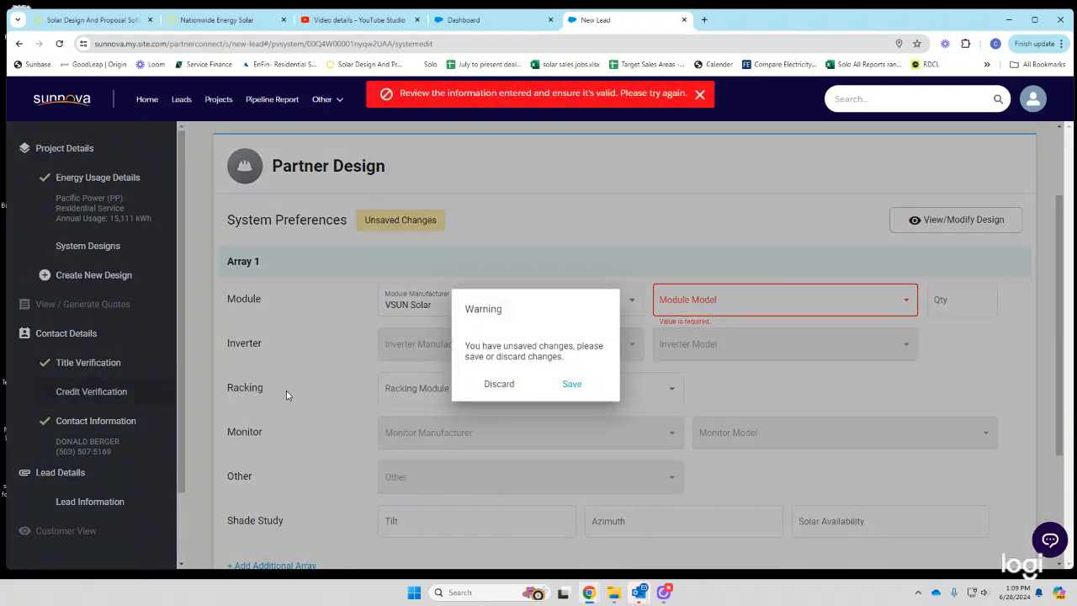
left_click(570, 385)
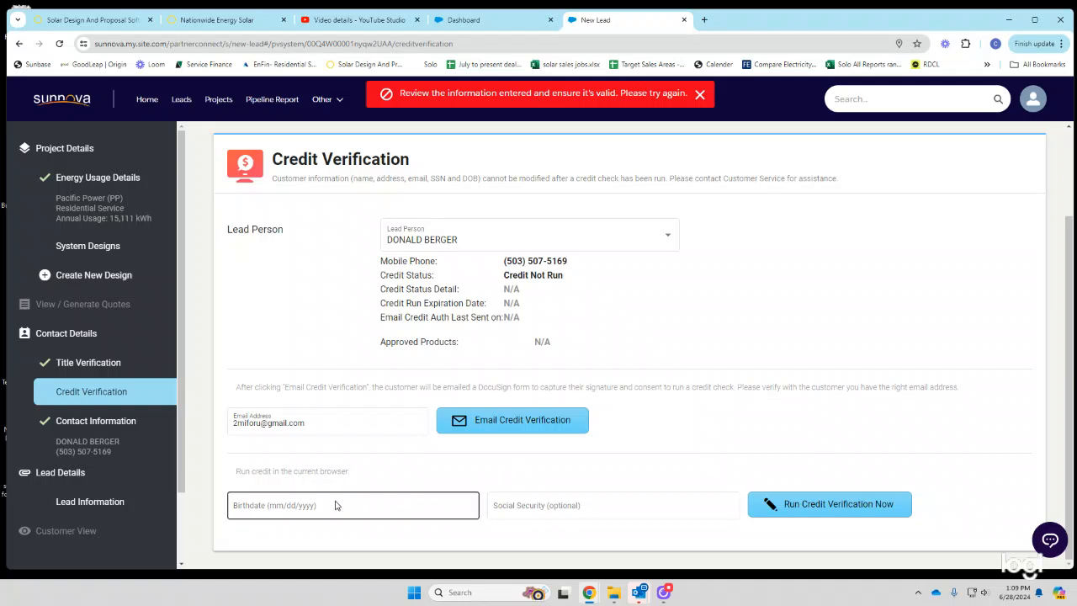
- Enter the customer's birthdate and run the credit check in this browser
left_click(336, 505)
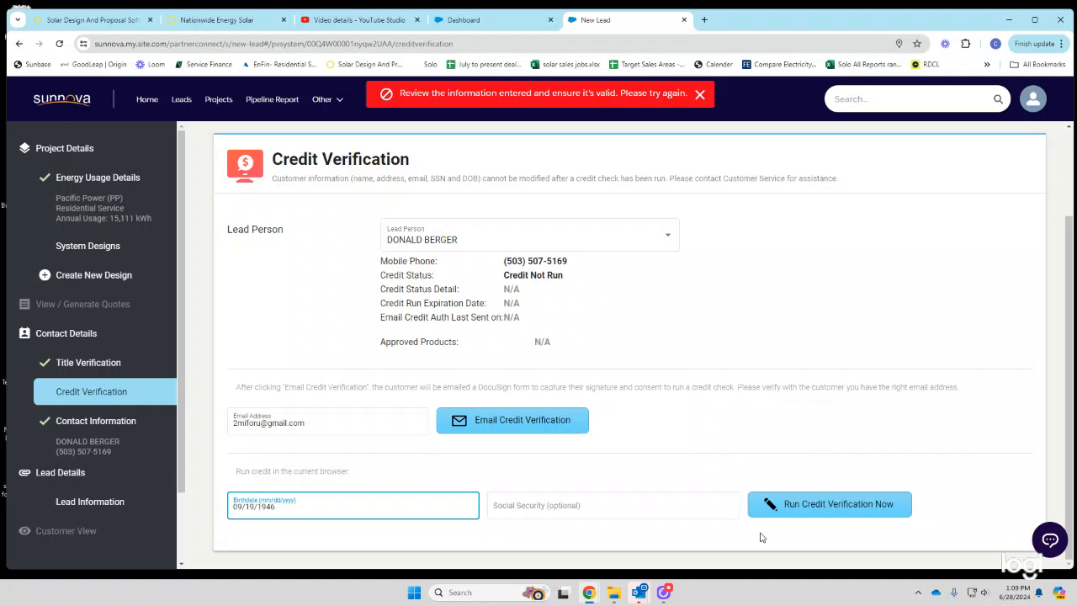
left_click(803, 507)
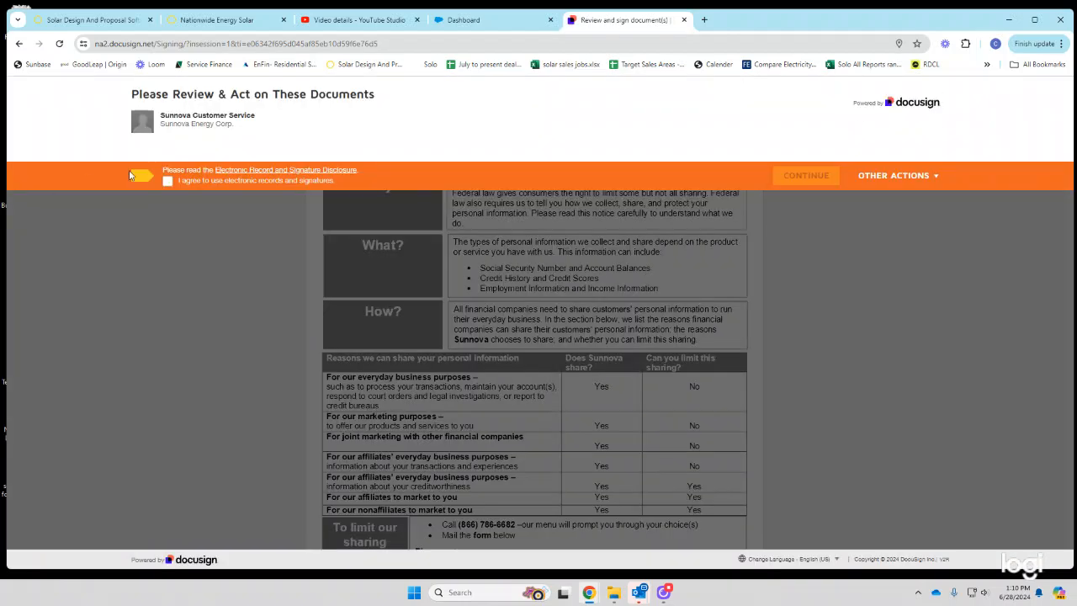
- Agree to electronic records, adopt and place the signature, and finish the DocuSign authorization
left_click(168, 185)
left_click(799, 180)
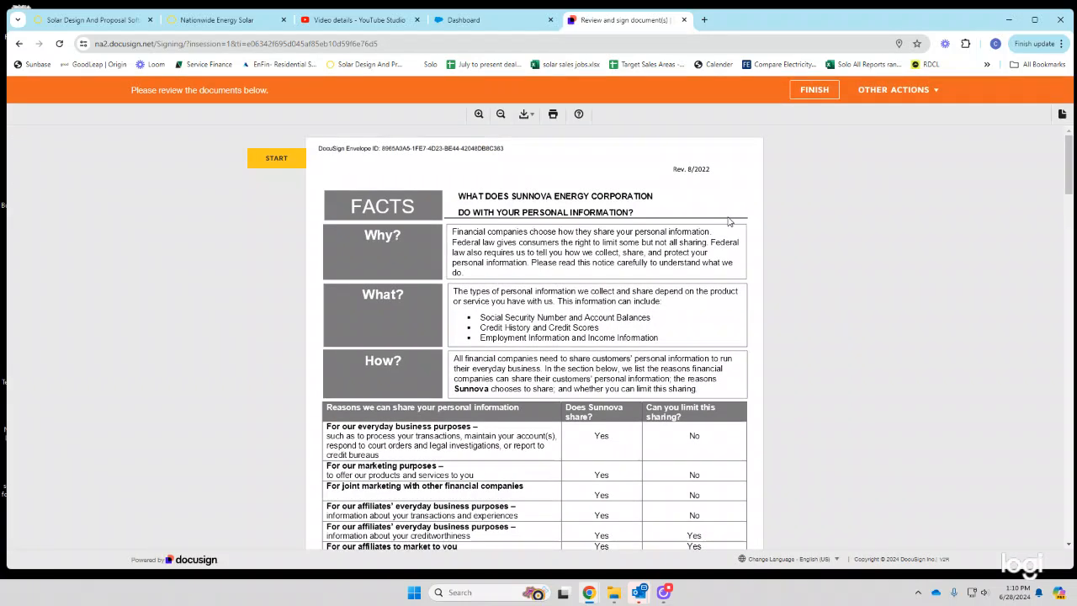
left_click(279, 158)
left_click(407, 340)
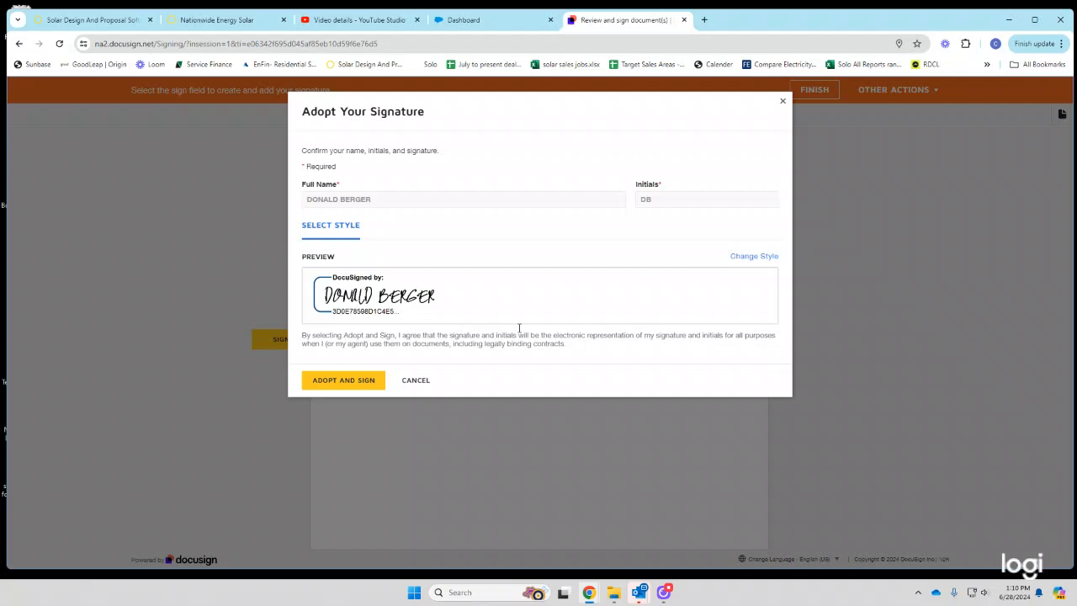
left_click(362, 385)
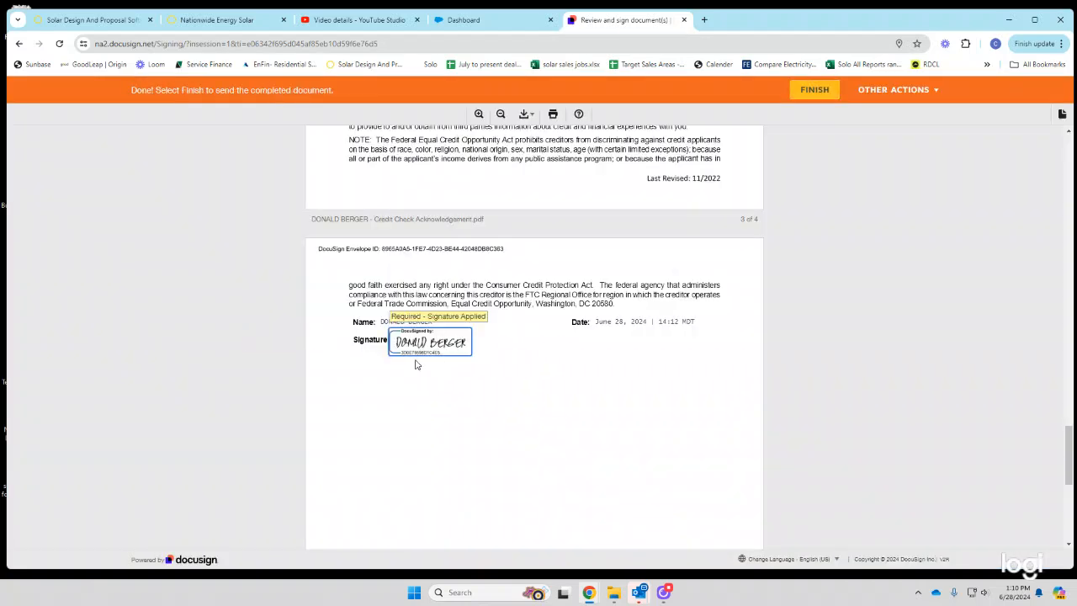
left_click(812, 90)
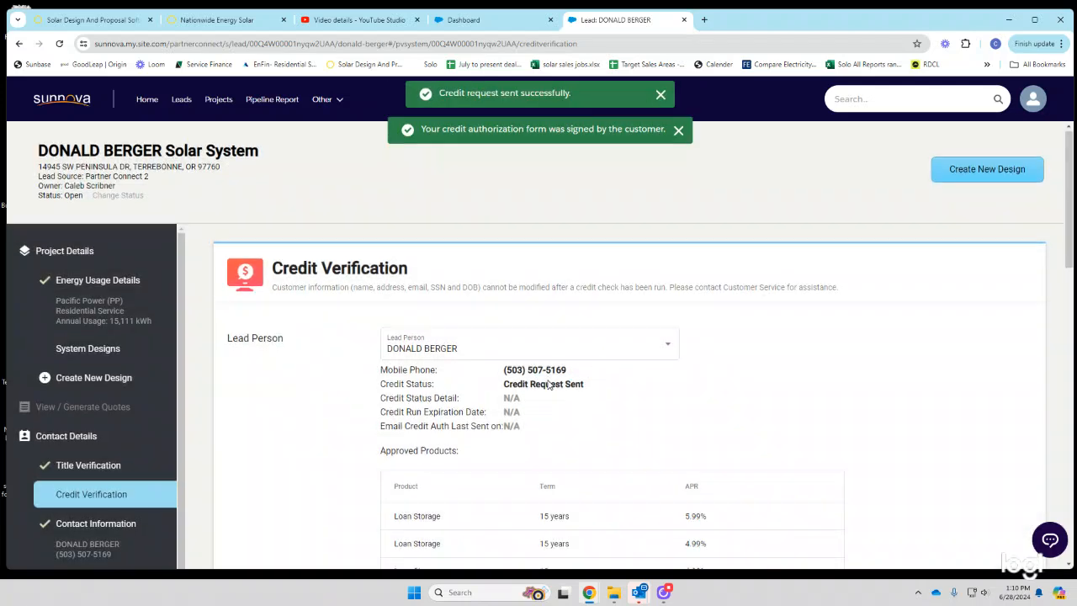
- Check title verification, confirm the credit status reads Passed until 09/26/2024, and start a new design
scroll(80, 387, "down", 1)
left_click(80, 367)
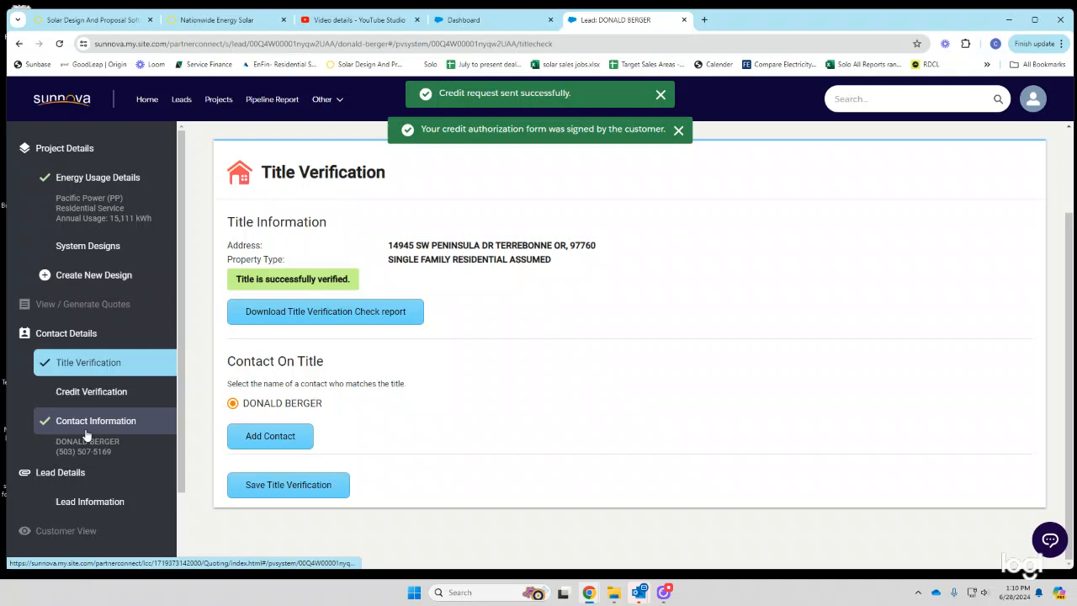
left_click(84, 392)
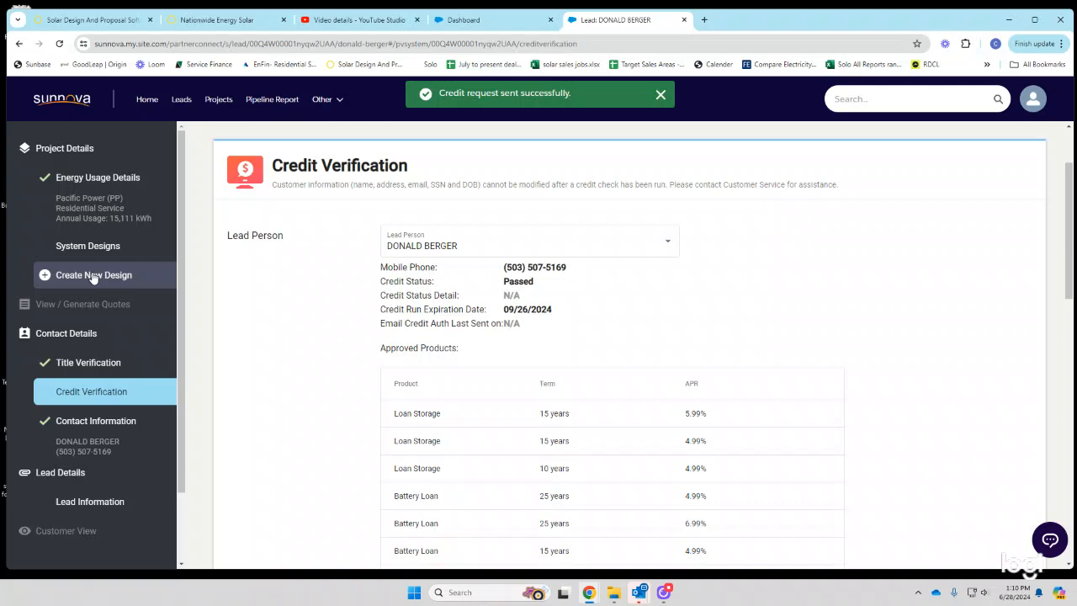
left_click(93, 276)
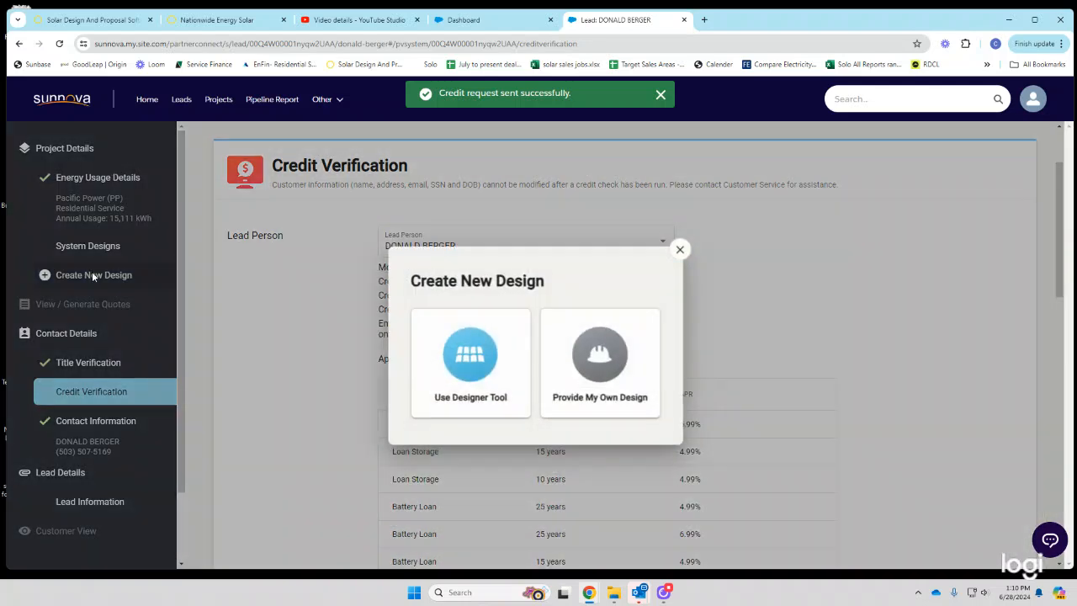
- Provide your own design using VSUN Solar VSUN400-108BMH modules
left_click(601, 367)
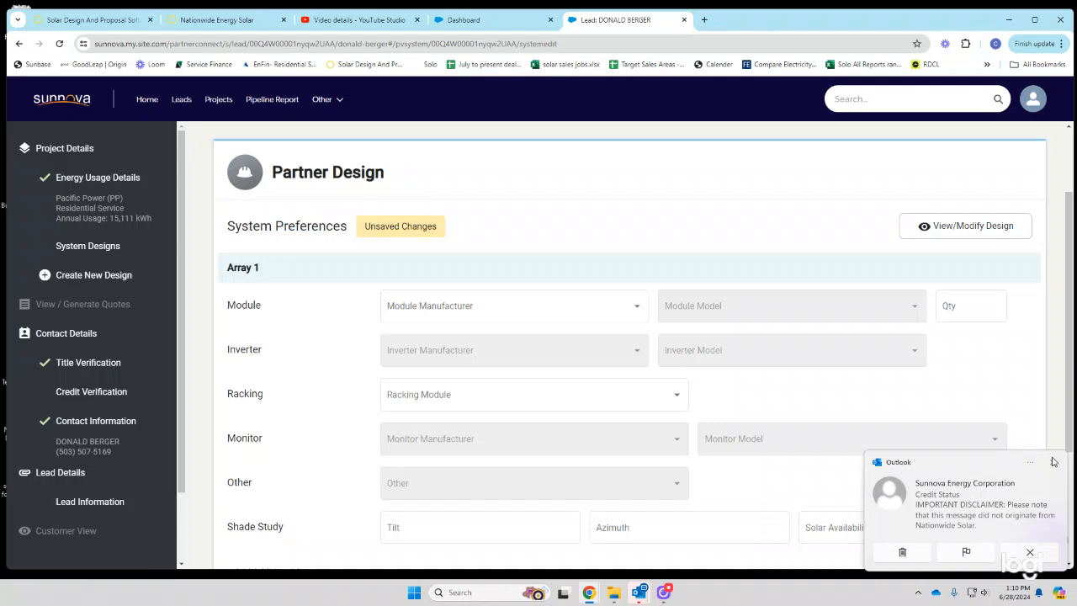
left_click(1053, 462)
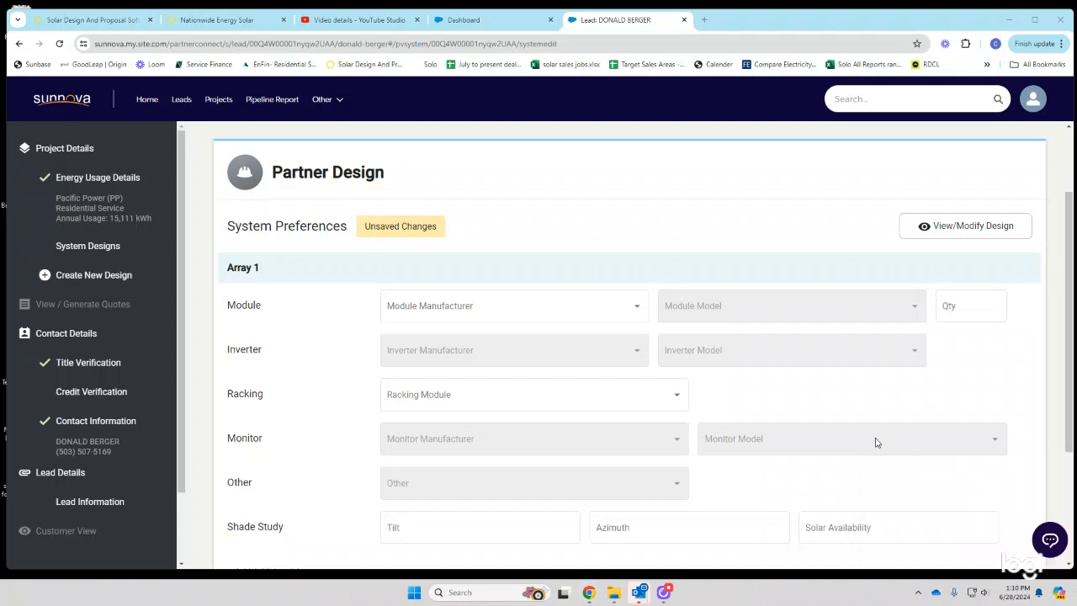
left_click(488, 318)
left_click(451, 362)
left_click(697, 307)
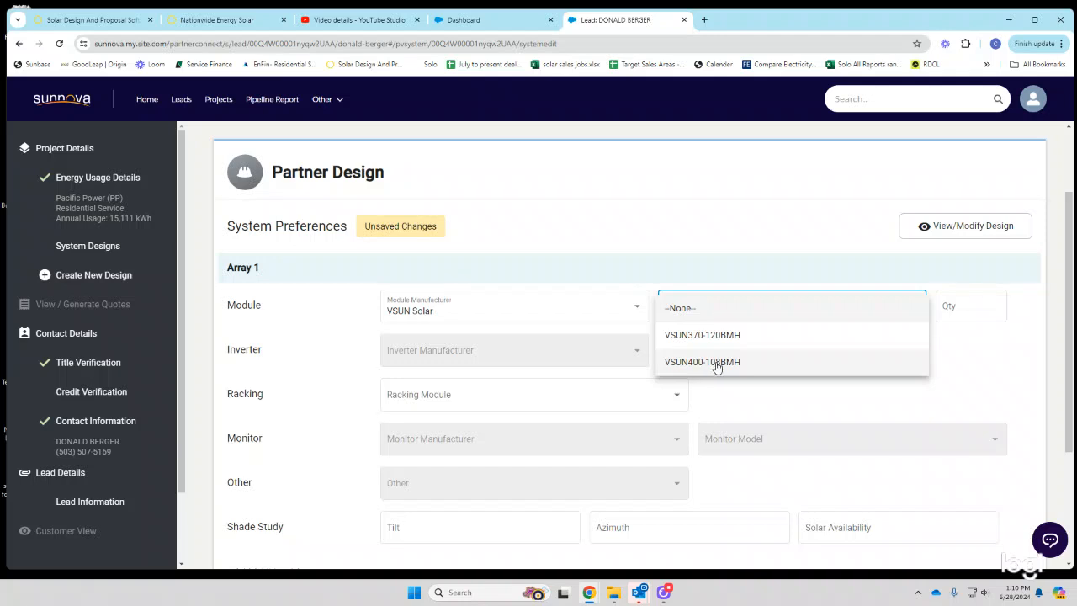
left_click(716, 361)
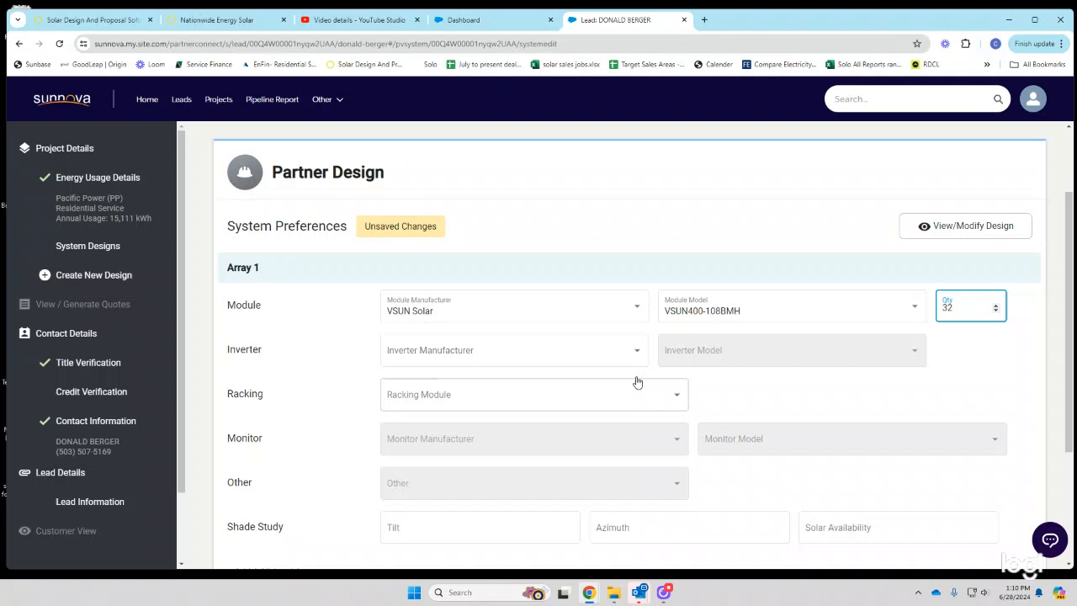
- Set the inverter manufacturer to SolarEdge Technologies Inc. and show its inverter models
left_click(527, 361)
left_click(473, 411)
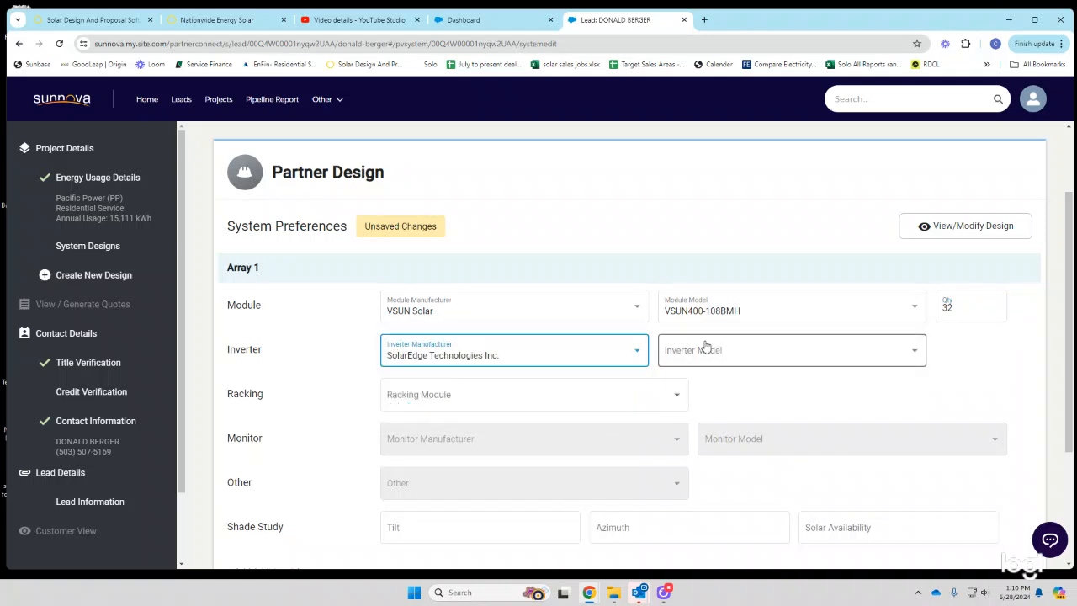
left_click(709, 352)
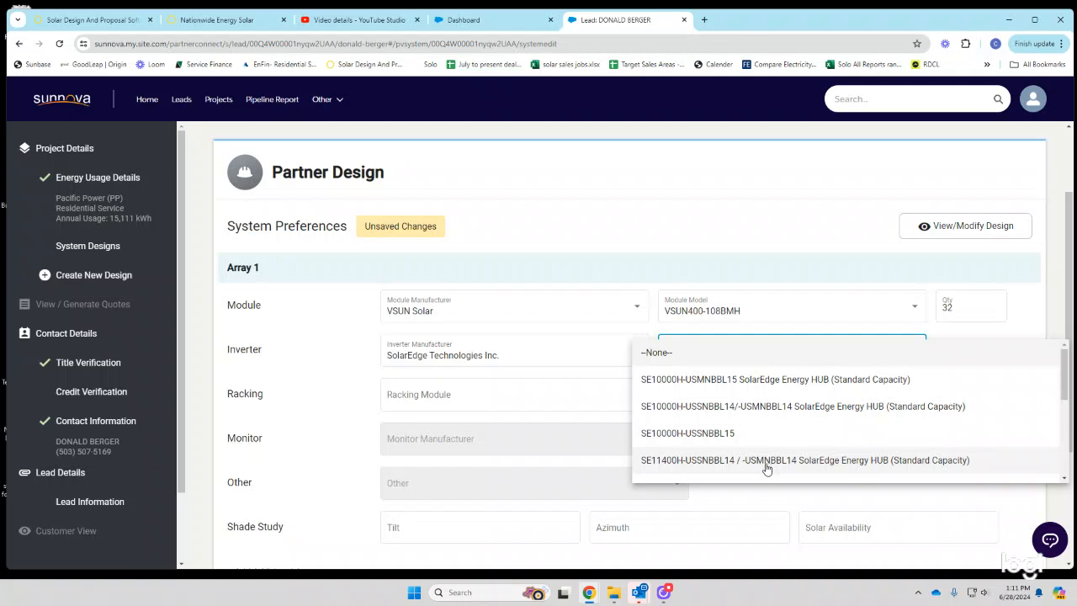
- Open the customer's OpenSolar project design and view its SolarEdge Energy Hub SE1140… inverter
left_click(234, 24)
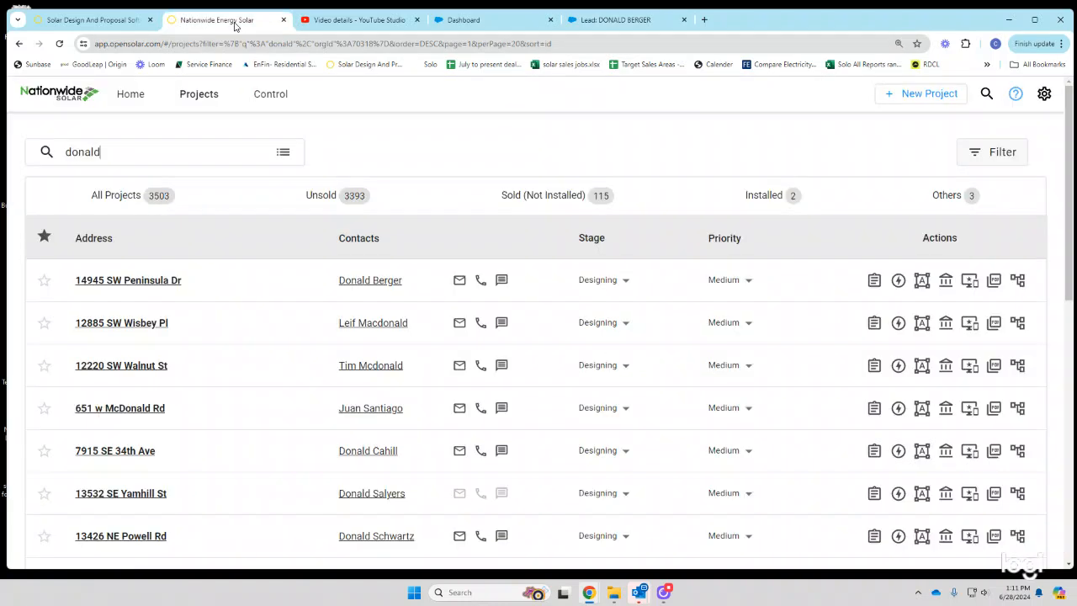
left_click(118, 280)
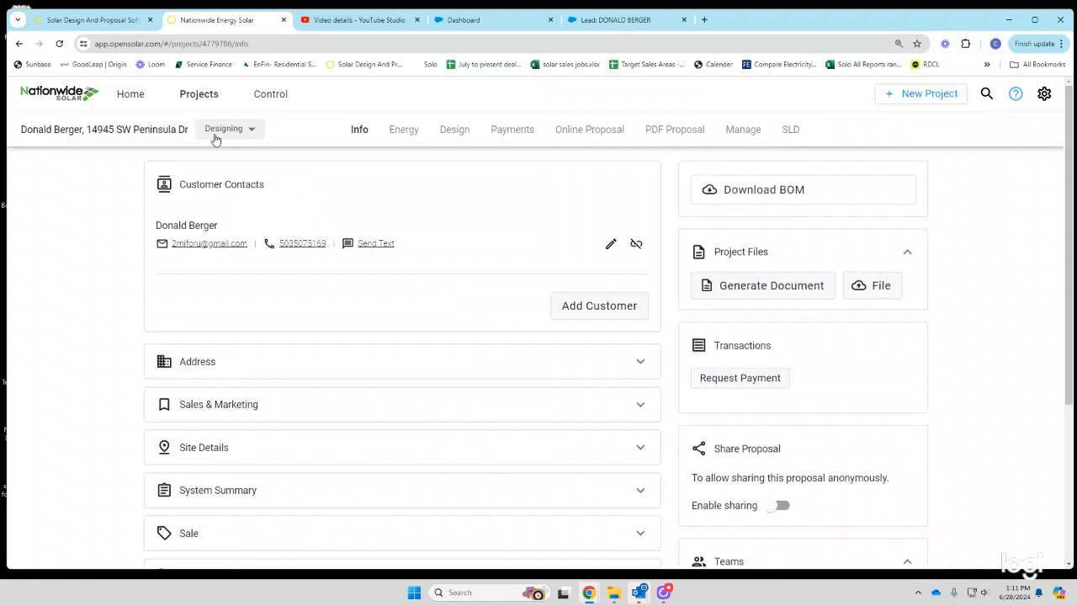
left_click(458, 137)
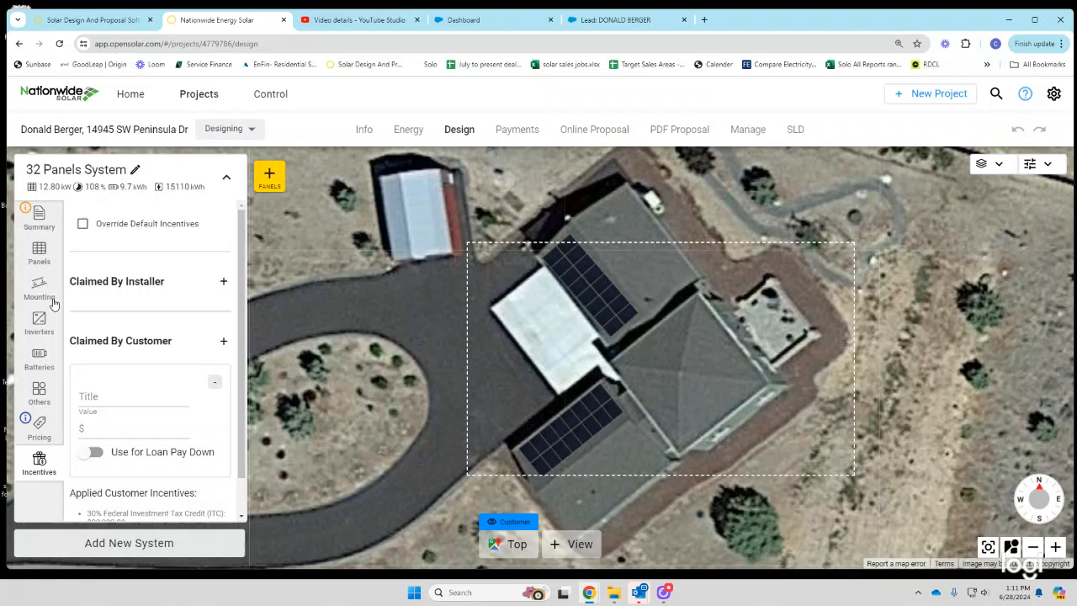
left_click(38, 325)
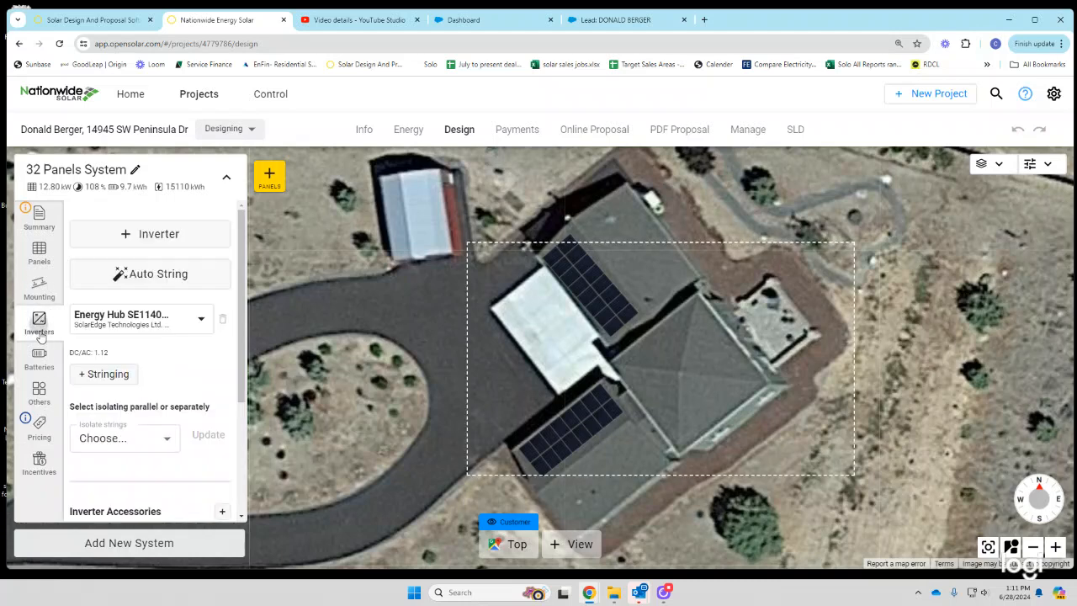
- Choose the SE11400H SolarEdge Energy Hub inverter and Unirac racking in the Sunnova design form
left_click(623, 20)
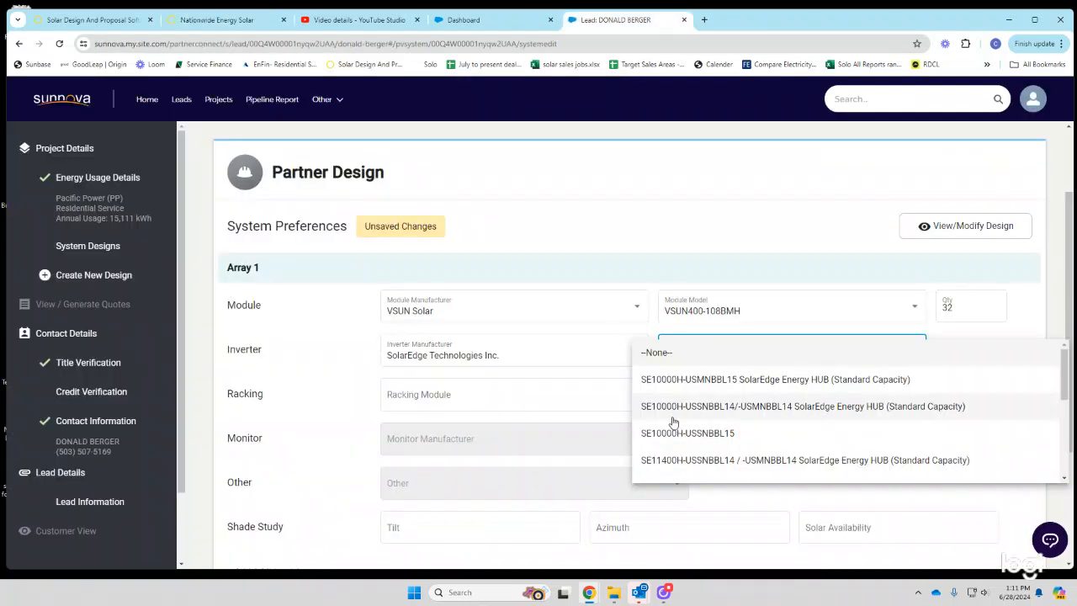
left_click(735, 461)
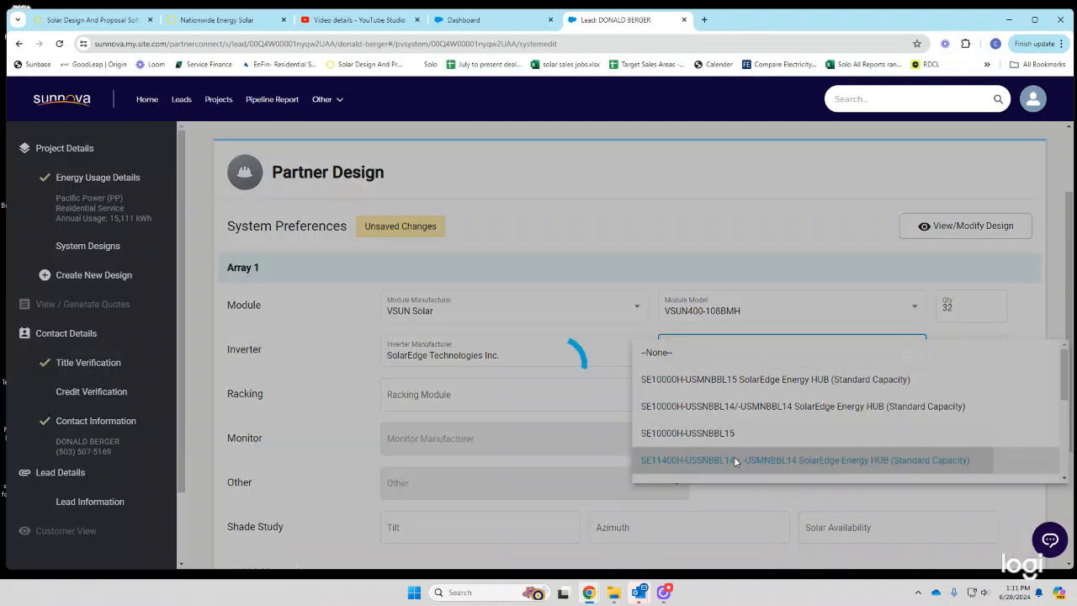
left_click(963, 362)
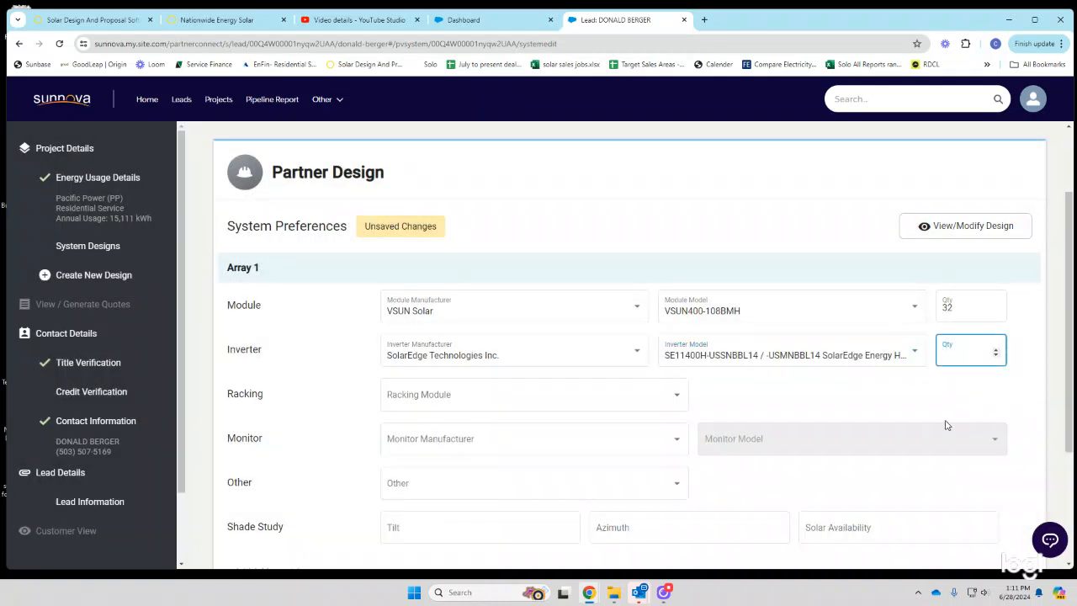
left_click(508, 407)
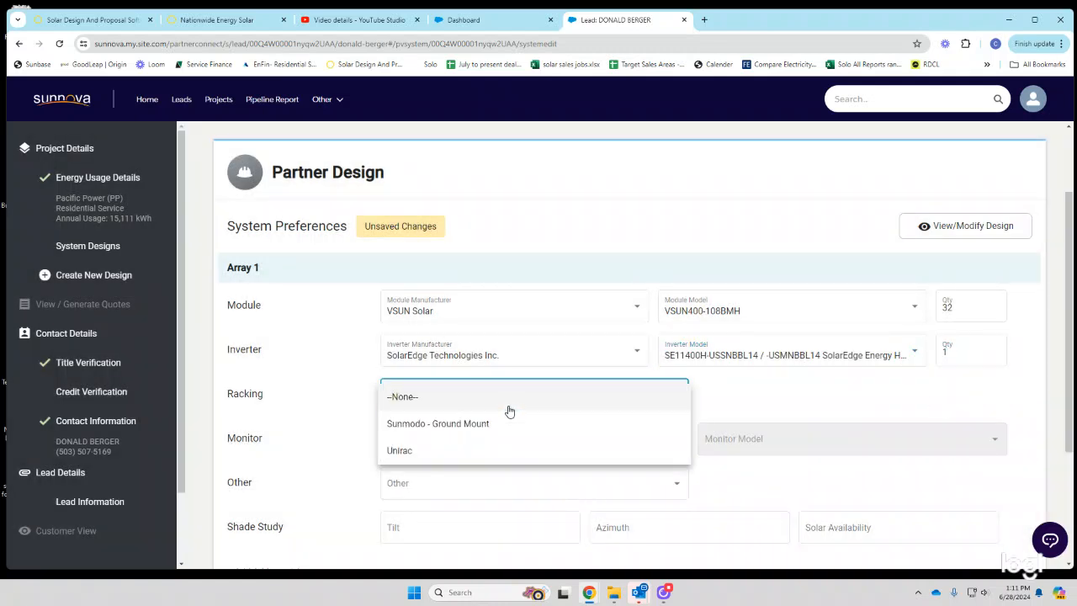
left_click(463, 450)
- Set the monitor to SolarEdge's built-in consumption monitor
left_click(447, 453)
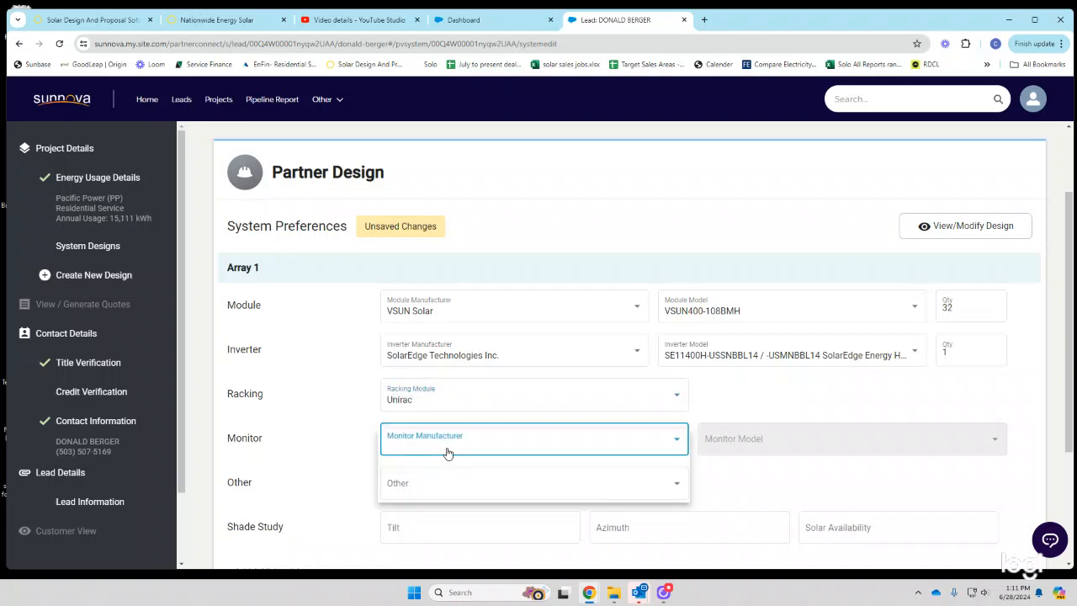
left_click(459, 495)
left_click(766, 446)
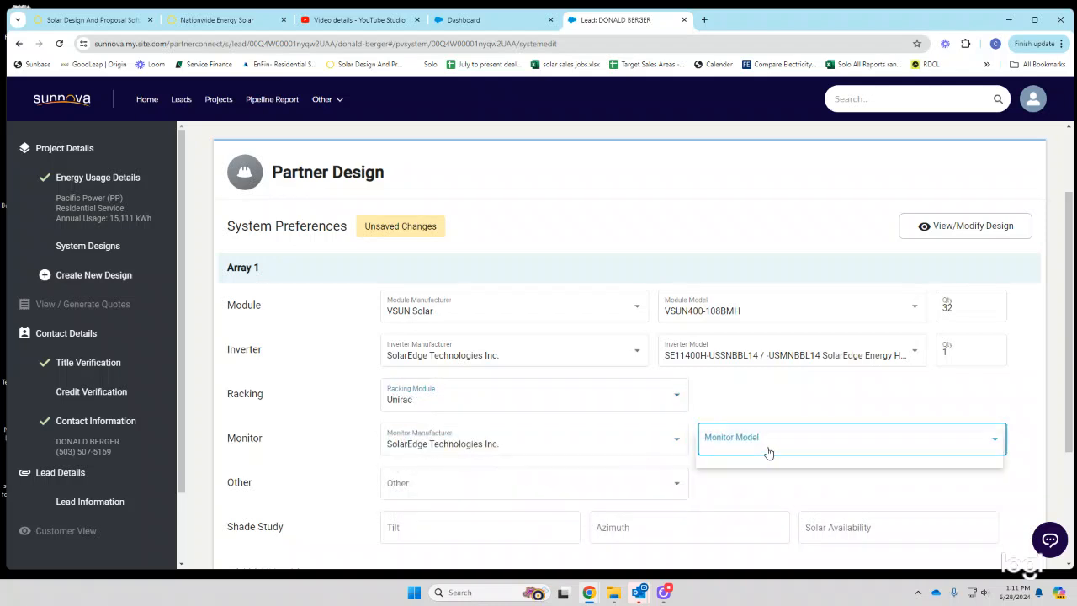
left_click(764, 470)
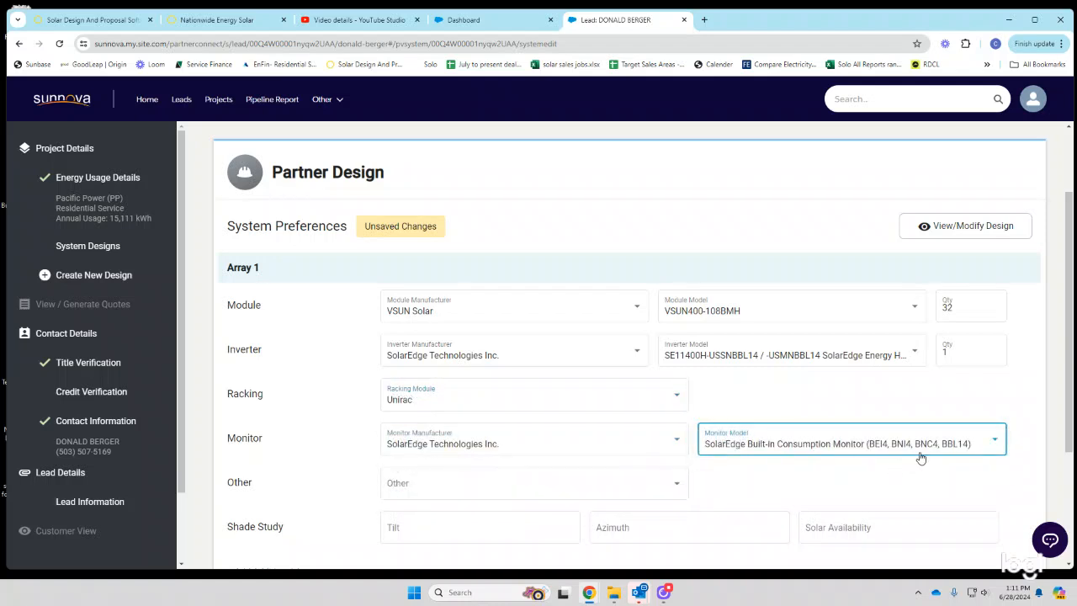
left_click(816, 452)
left_click(818, 442)
- Add the S440 Optimizer, then bring up OpenSolar's roof design to read the tilt
left_click(513, 488)
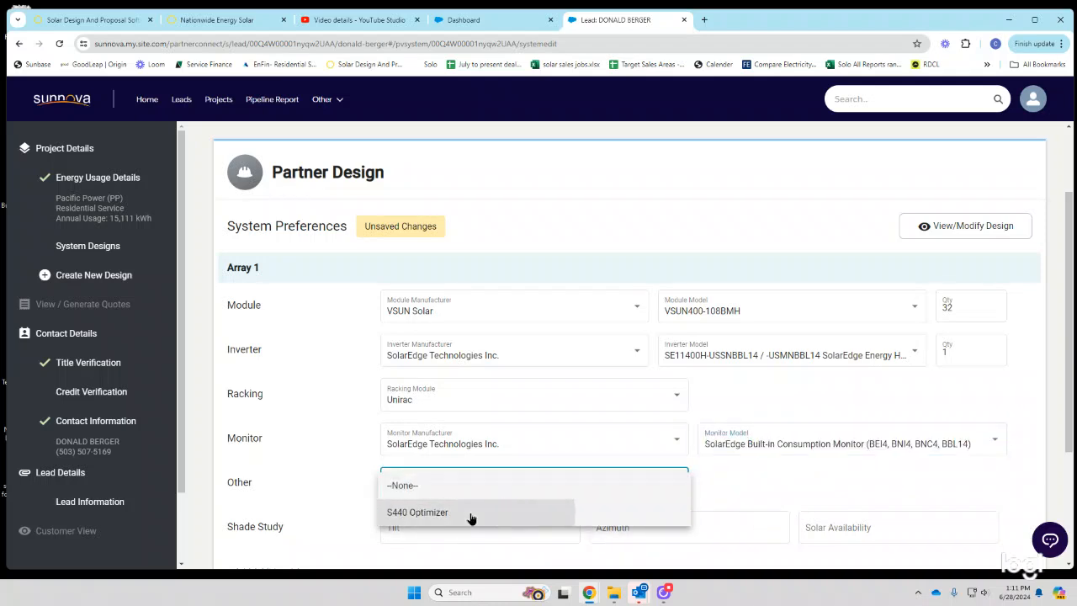
left_click(471, 515)
scroll(697, 438, "down", 2)
left_click(438, 365)
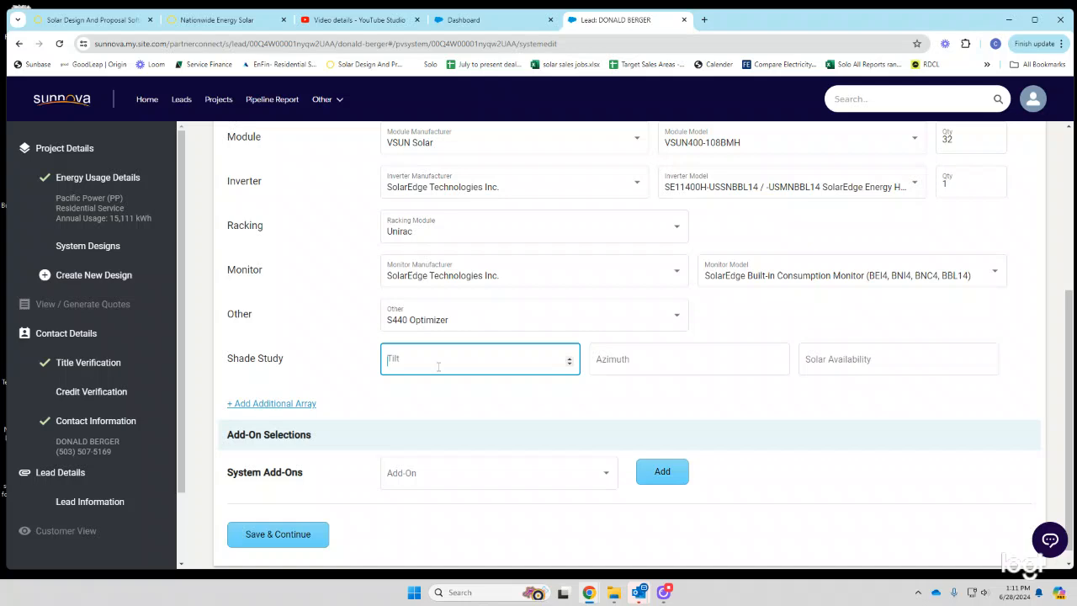
left_click(221, 20)
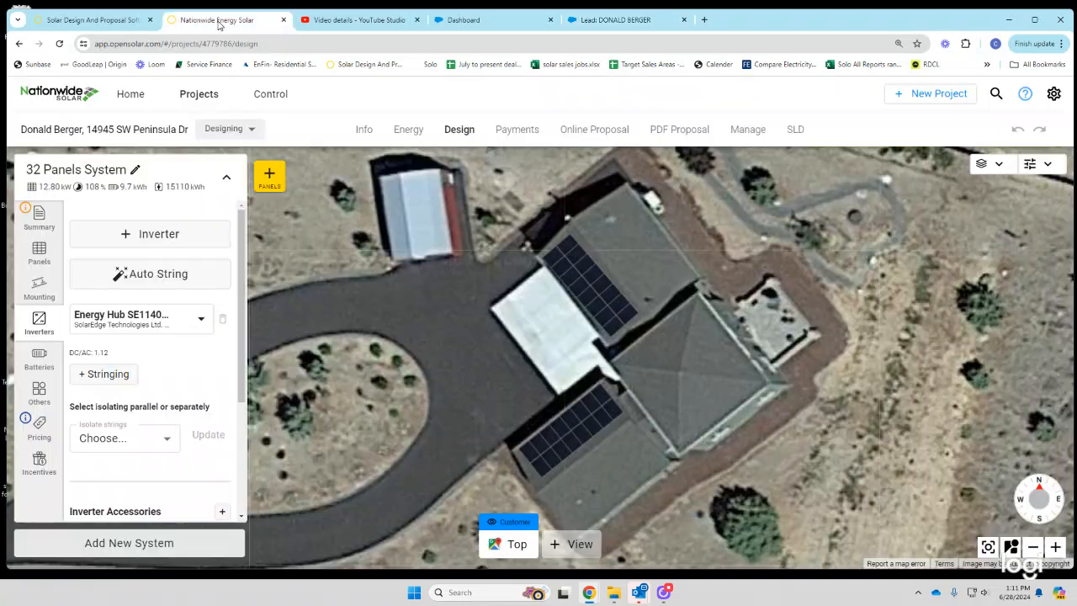
- Rotate OpenSolar's upper panel group to 232.1° azimuth, then enter Solar Availability 100 in Sunnova
left_click(562, 436)
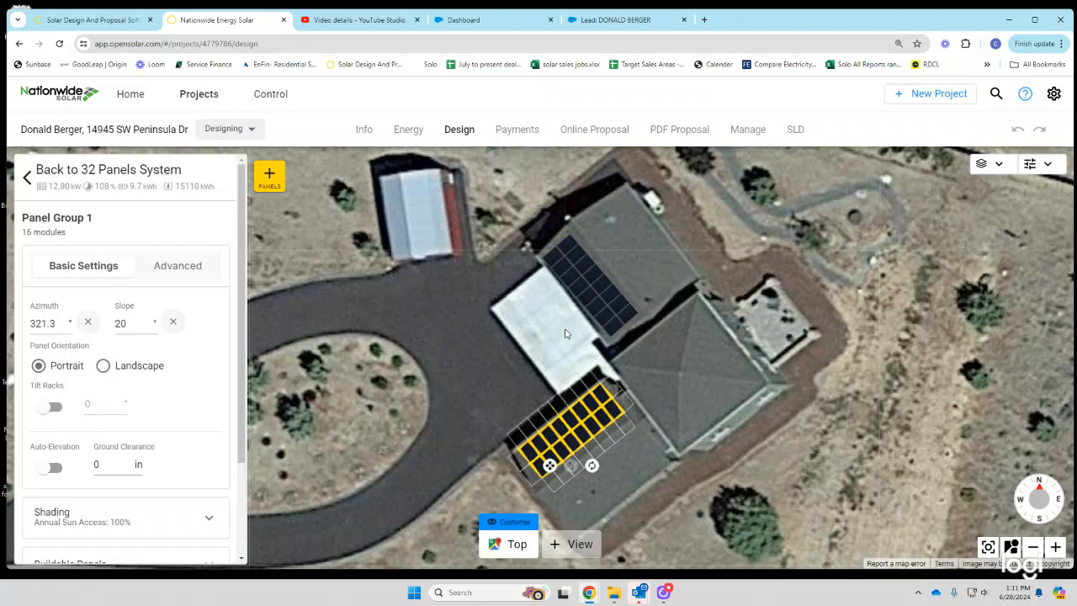
left_click(574, 270)
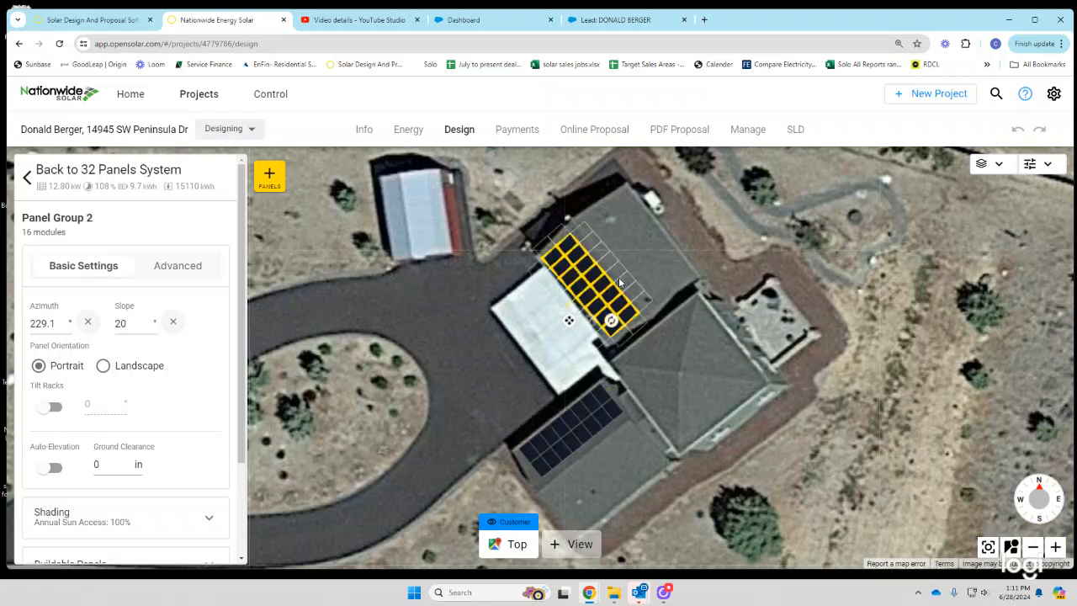
left_click_drag(611, 321, 620, 295)
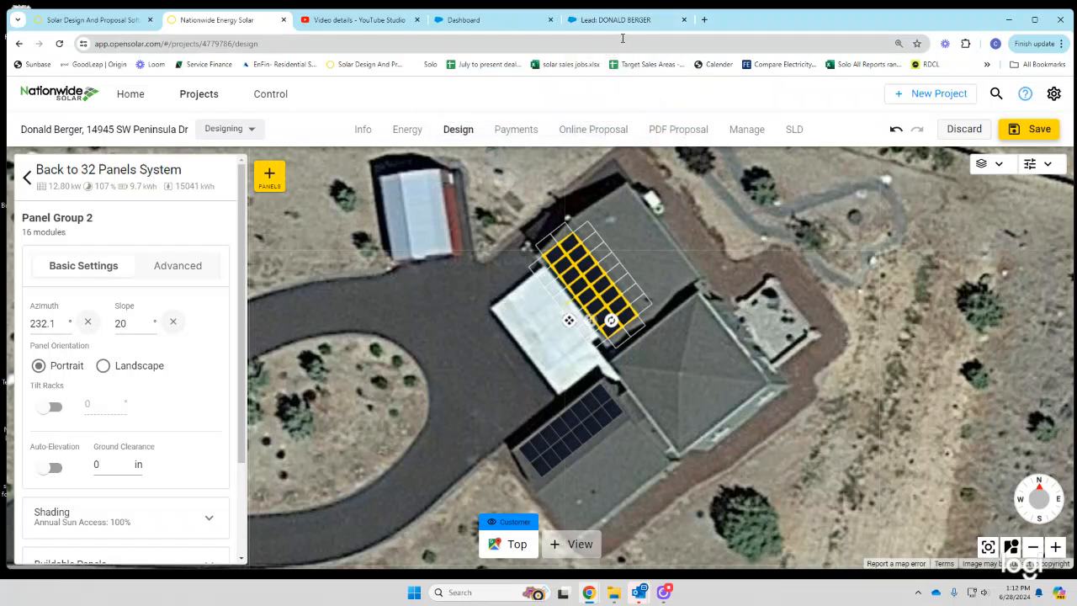
left_click(625, 25)
left_click(821, 368)
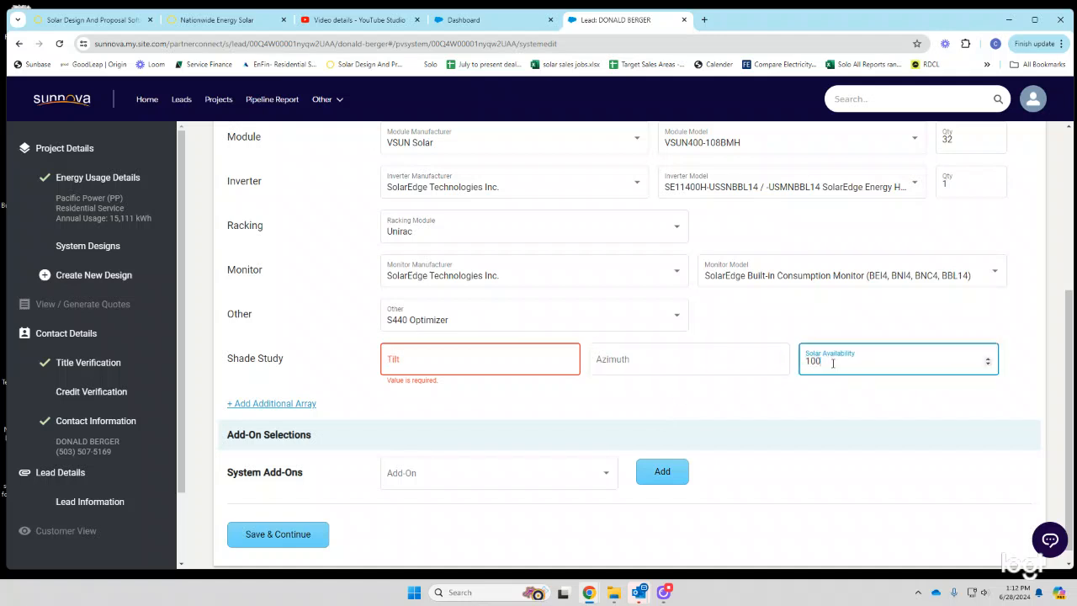
- Review the shade study fields and compare them against the OpenSolar design
left_click(660, 358)
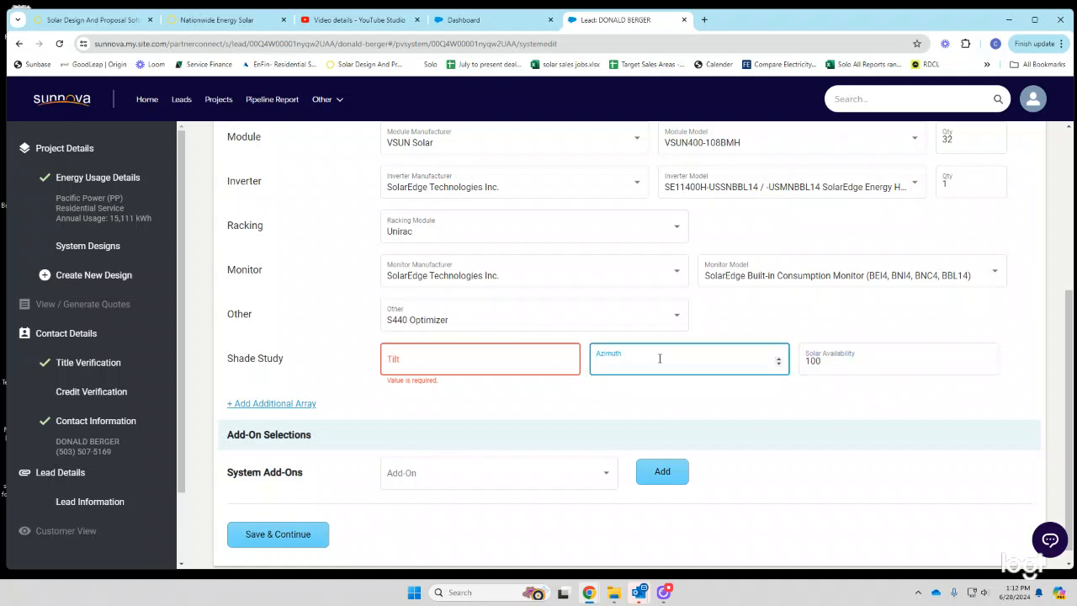
scroll(661, 322, "down", 1)
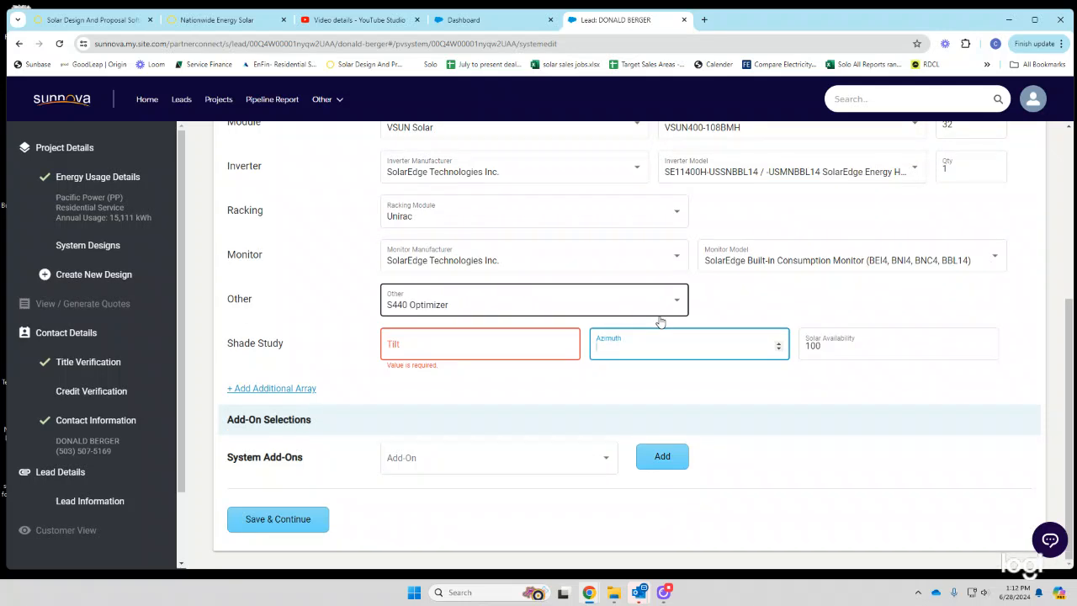
scroll(660, 322, "up", 3)
scroll(627, 327, "down", 3)
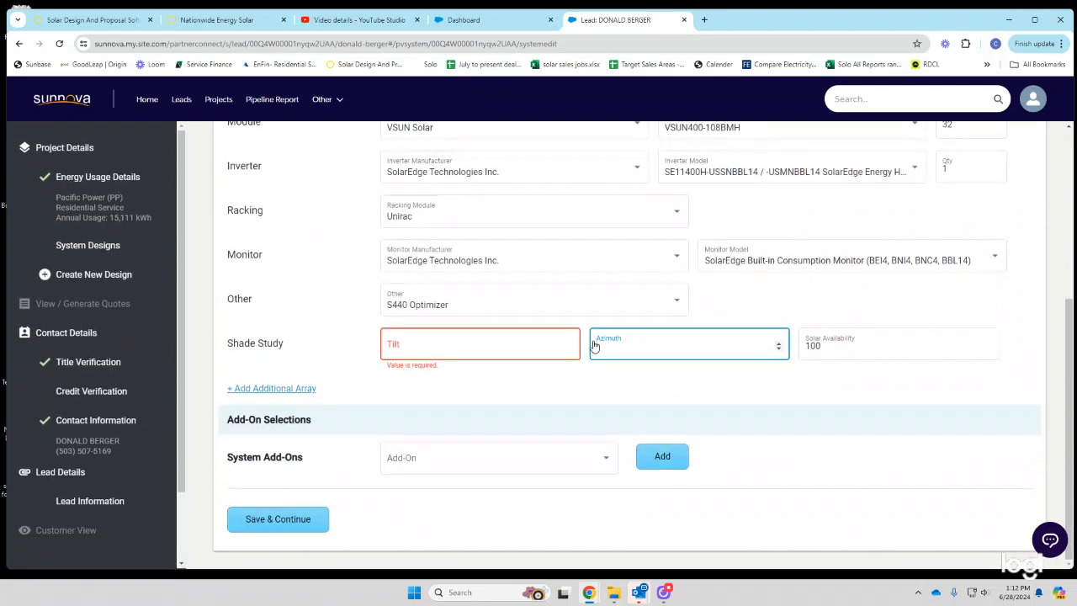
scroll(672, 337, "up", 2)
left_click(193, 14)
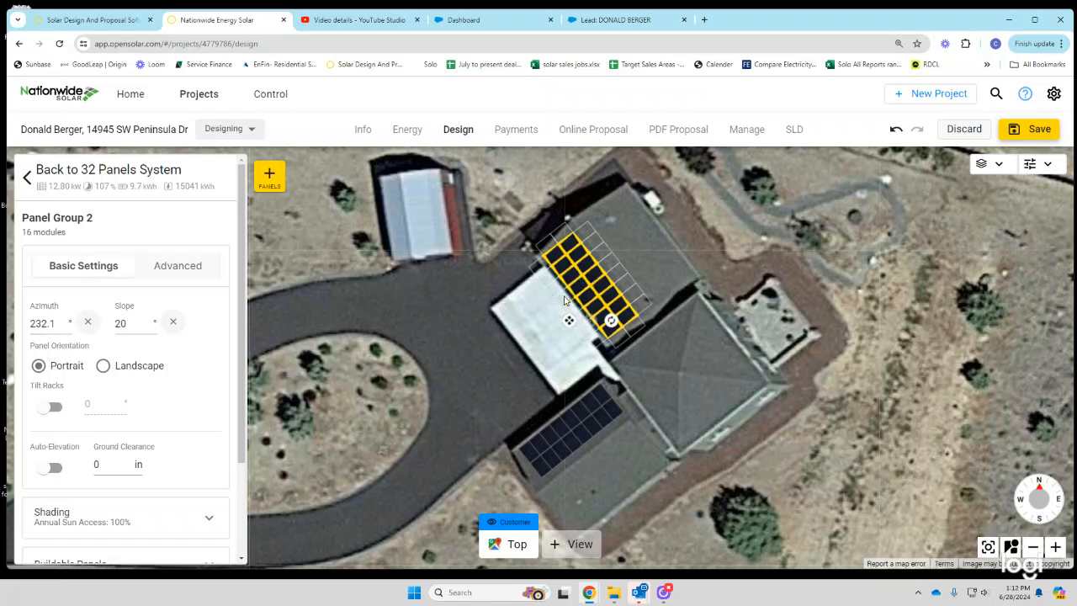
left_click(606, 20)
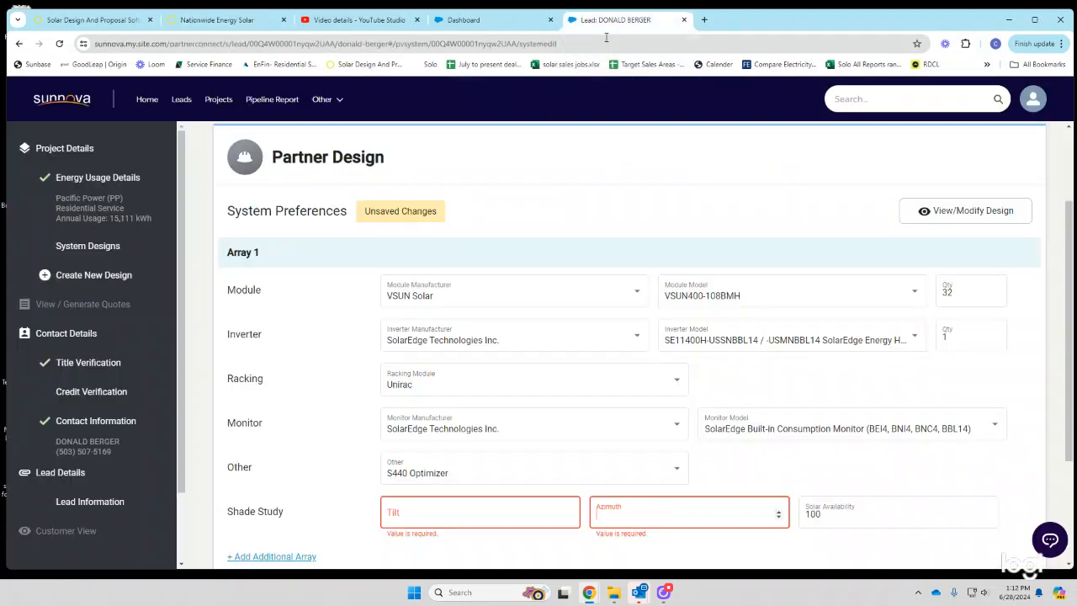
- Enter Array 1's shade study azimuth 232 and tilt 23
left_click(640, 528)
type("1")
key("BackSpace")
type("232")
scroll(473, 482, "down", 1)
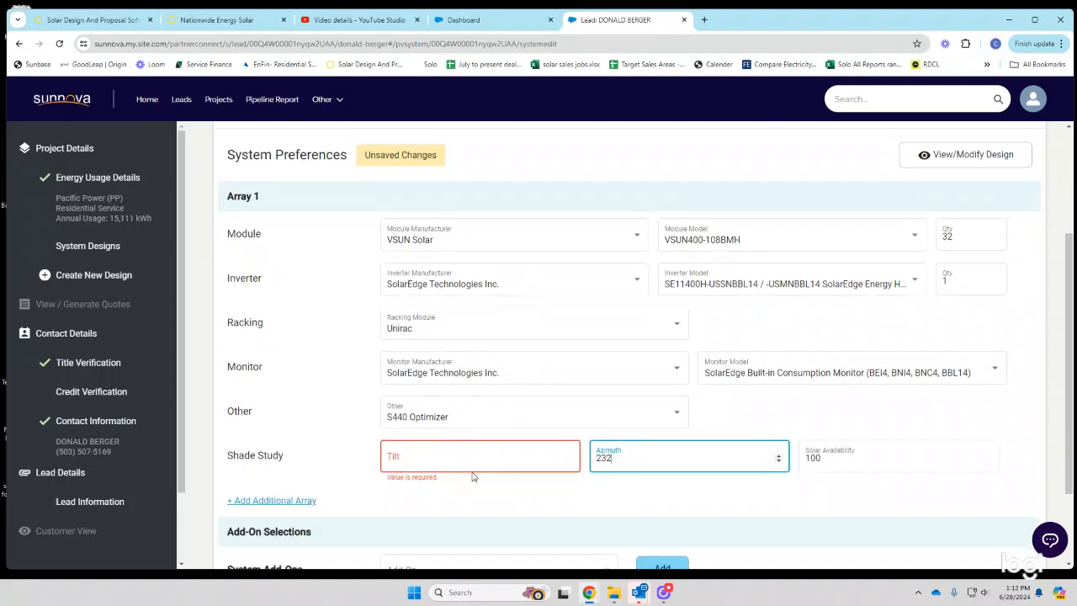
left_click(454, 462)
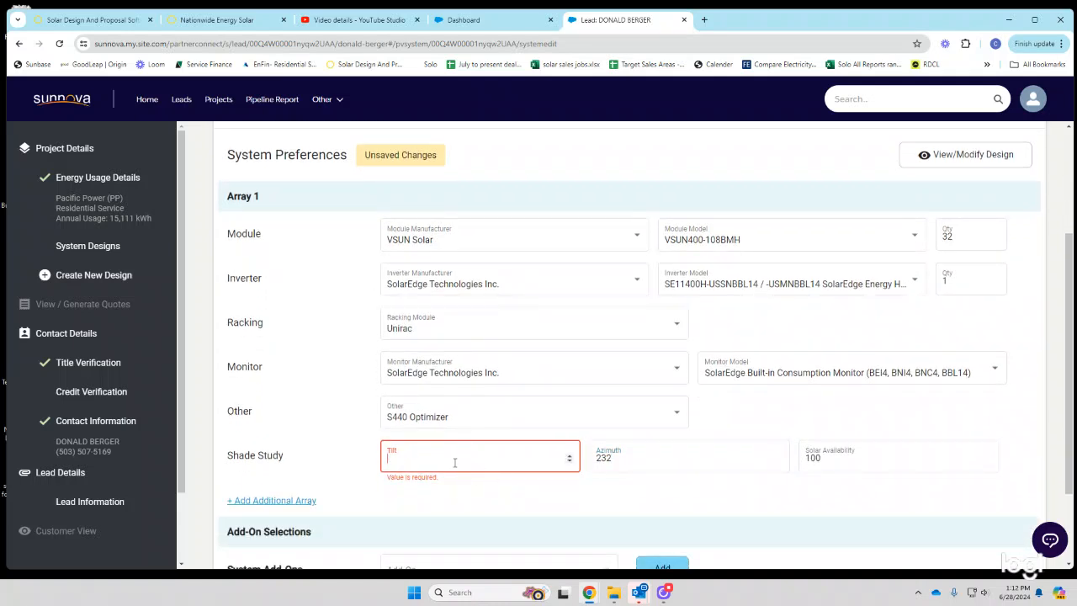
type("23")
scroll(756, 444, "down", 2)
- Add Array 2 and set both arrays to 16 panels each
left_click(276, 390)
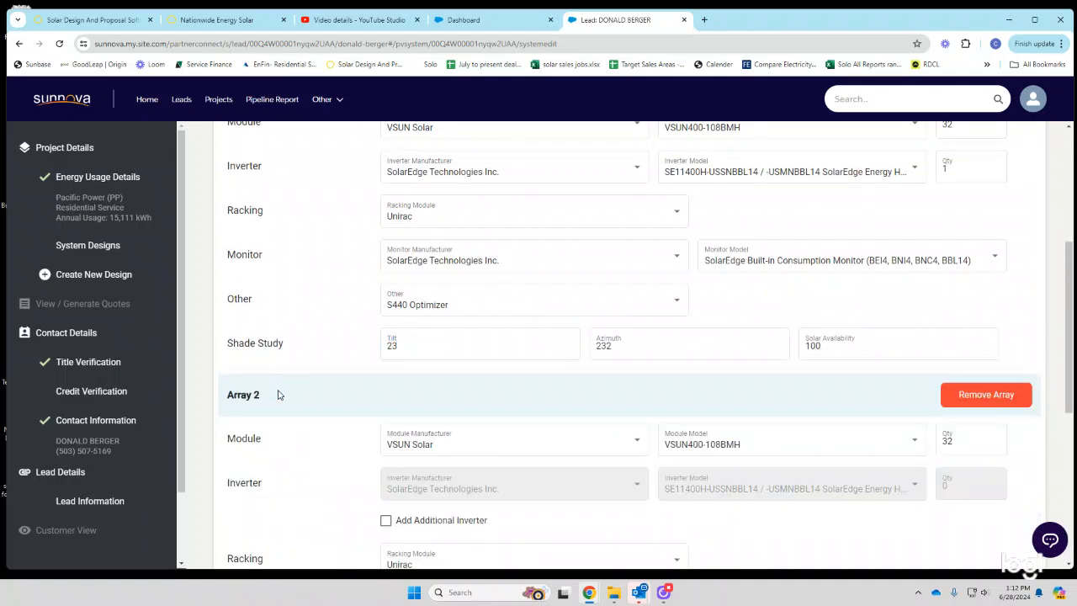
scroll(279, 392, "down", 1)
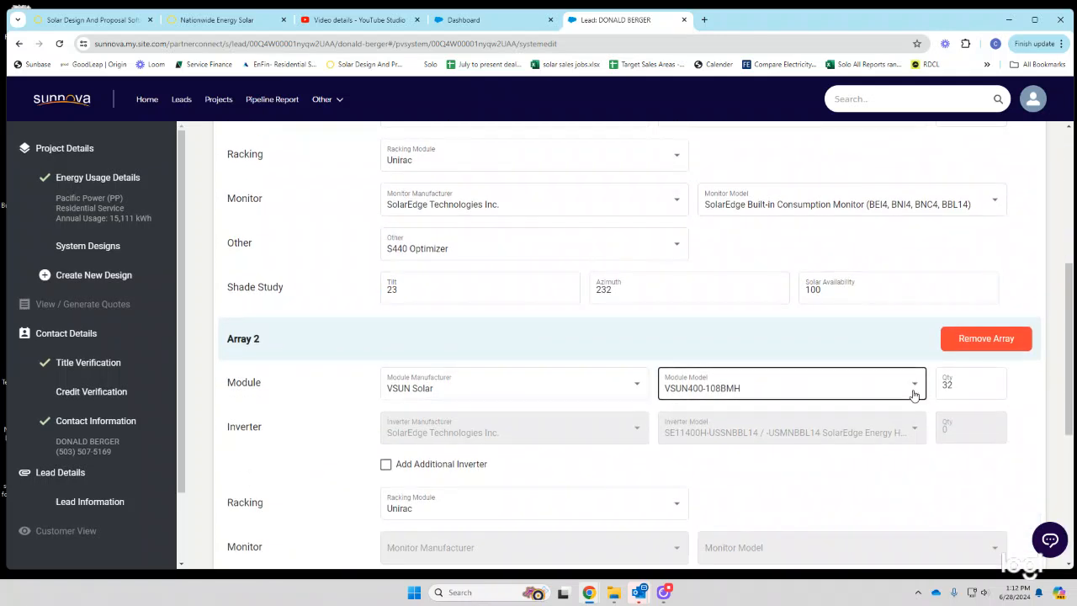
left_click(217, 19)
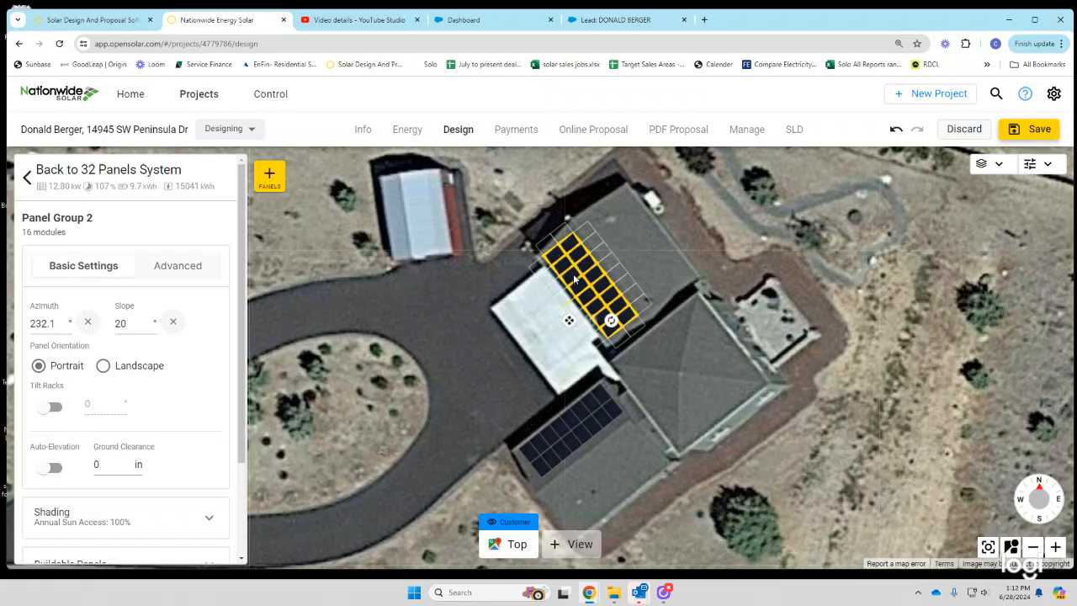
left_click(596, 28)
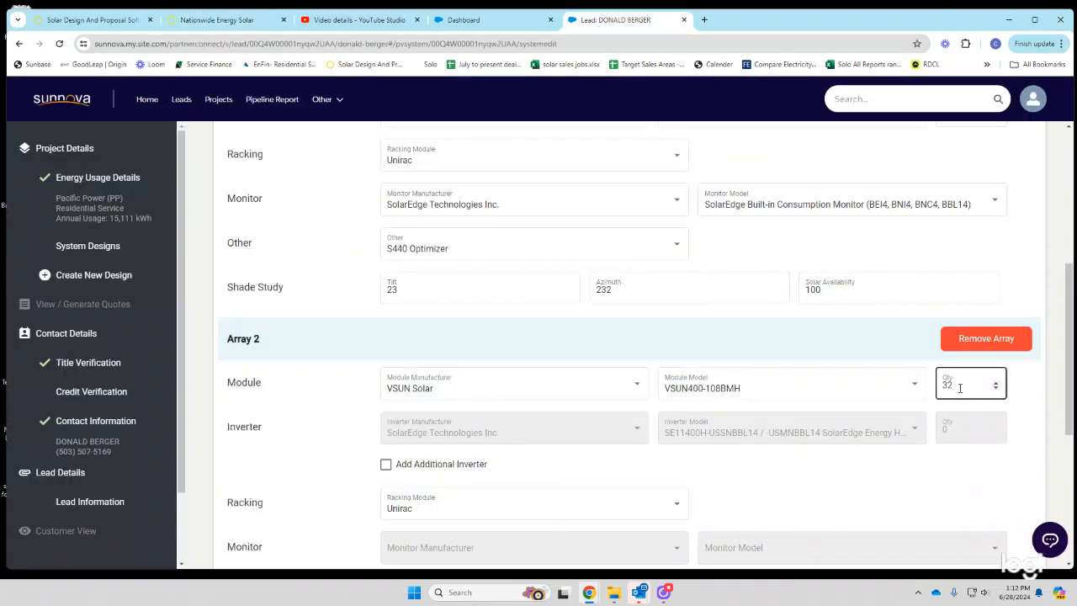
left_click(996, 389)
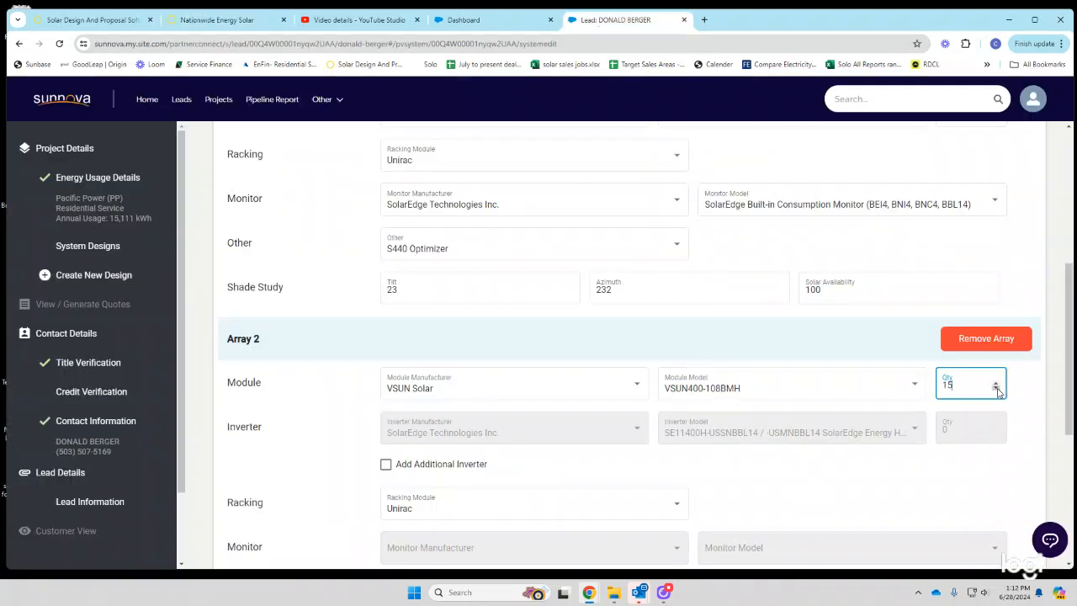
left_click(997, 389)
scroll(917, 323, "up", 3)
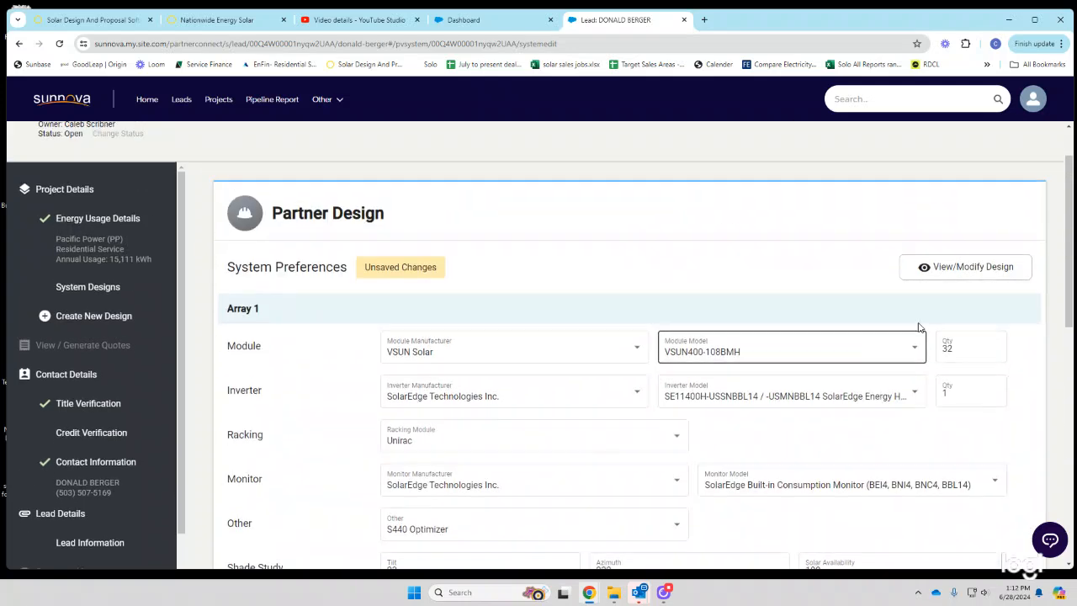
left_click(997, 354)
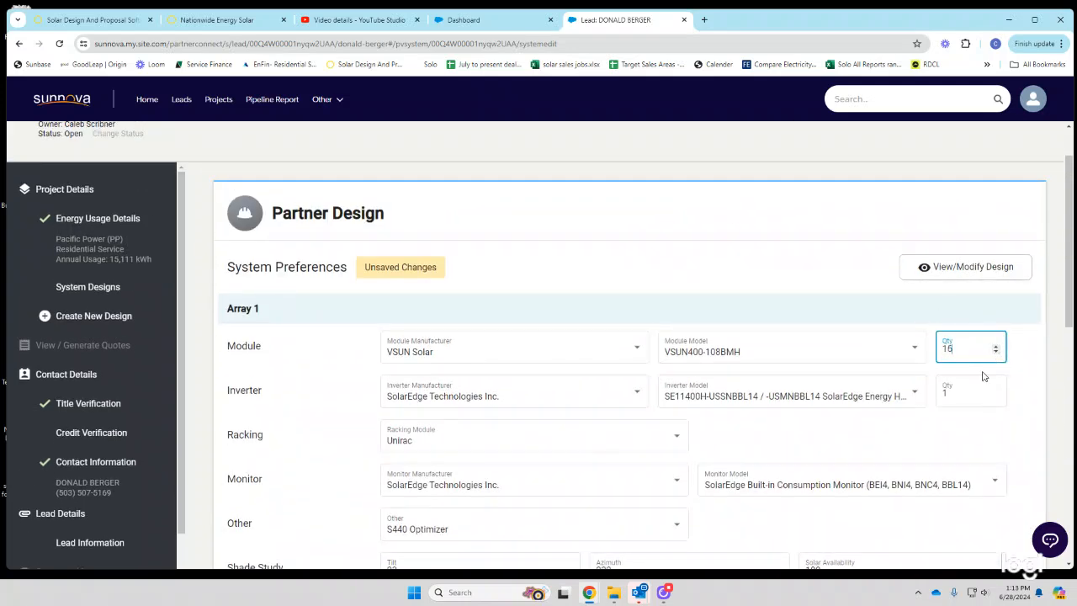
scroll(967, 388, "down", 5)
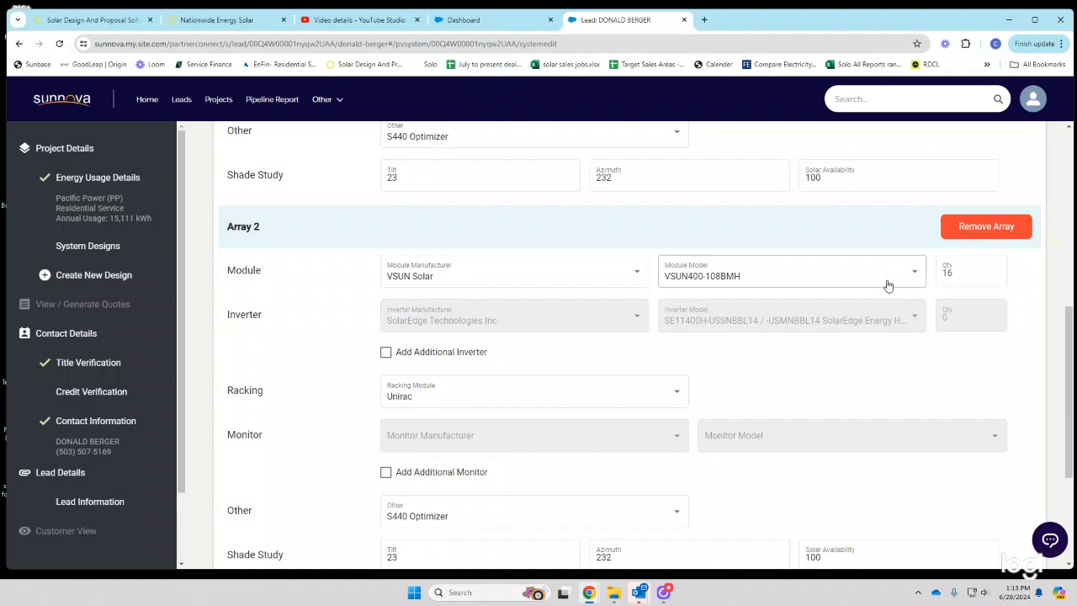
scroll(480, 433, "down", 2)
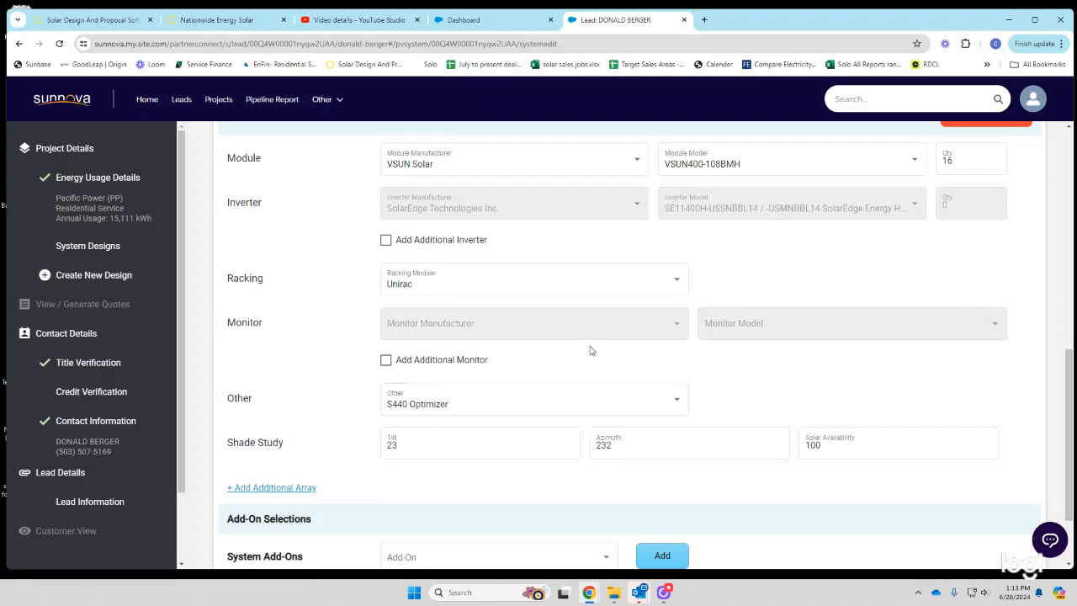
left_click(192, 22)
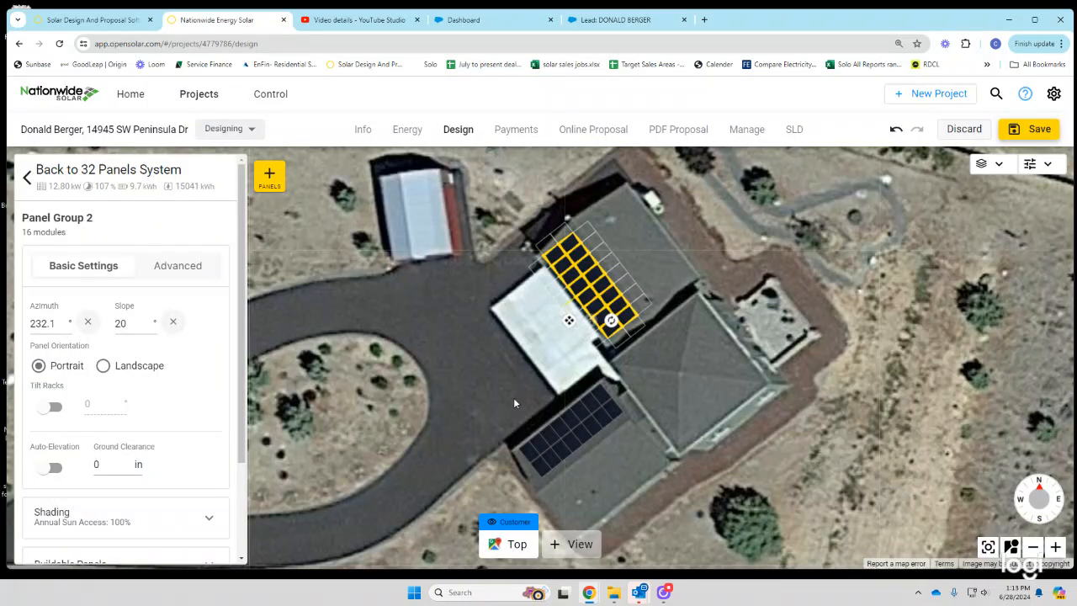
- Read the lower panel group's 321.3° azimuth in OpenSolar and enter 321 as Array 2's azimuth
left_click(551, 424)
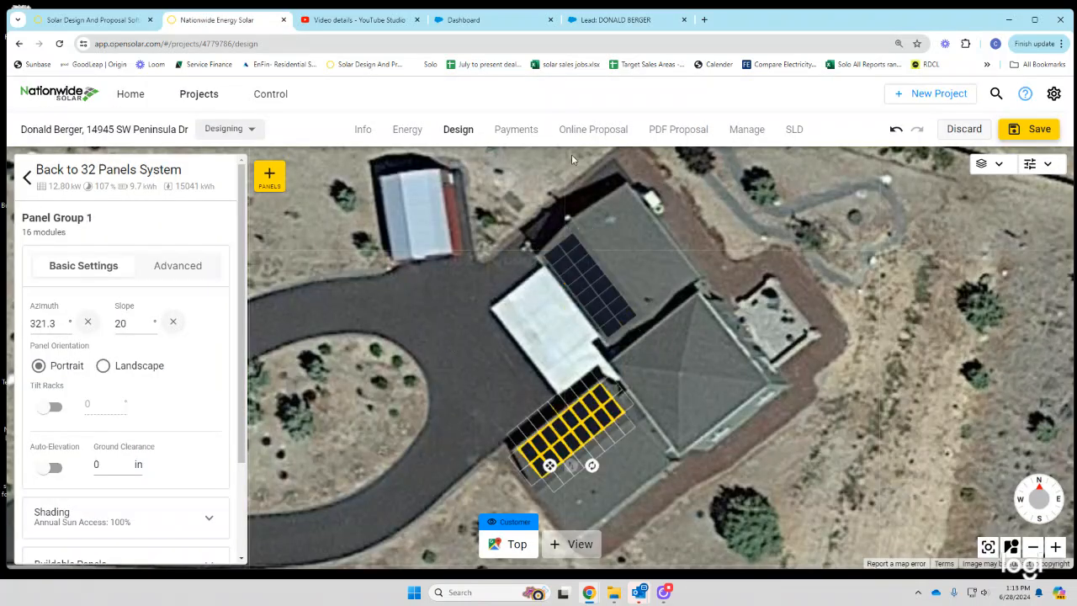
left_click(637, 20)
left_click(567, 457)
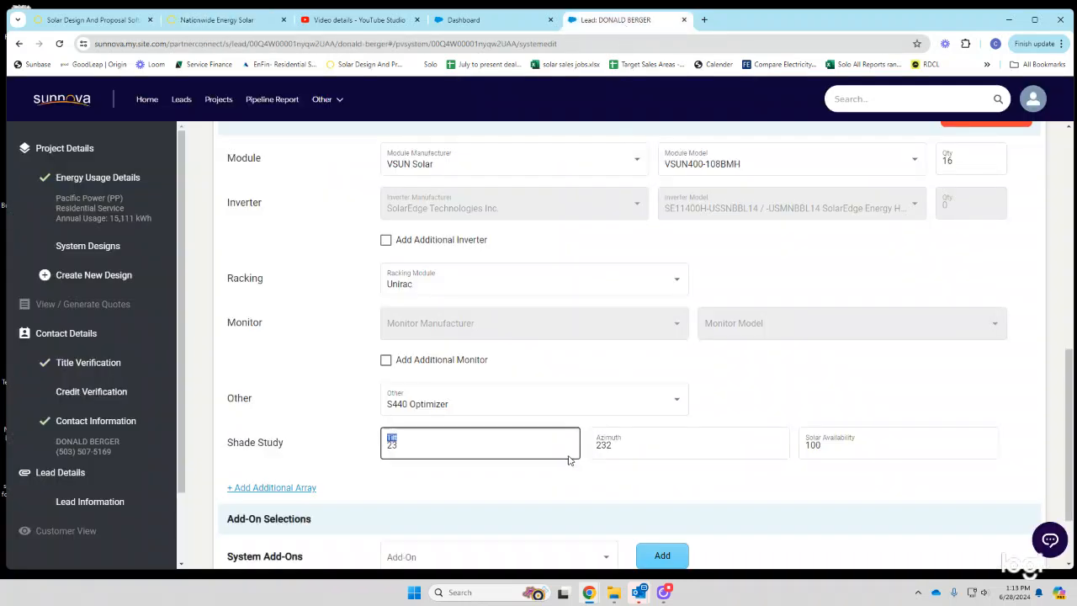
key("Tab")
type("32")
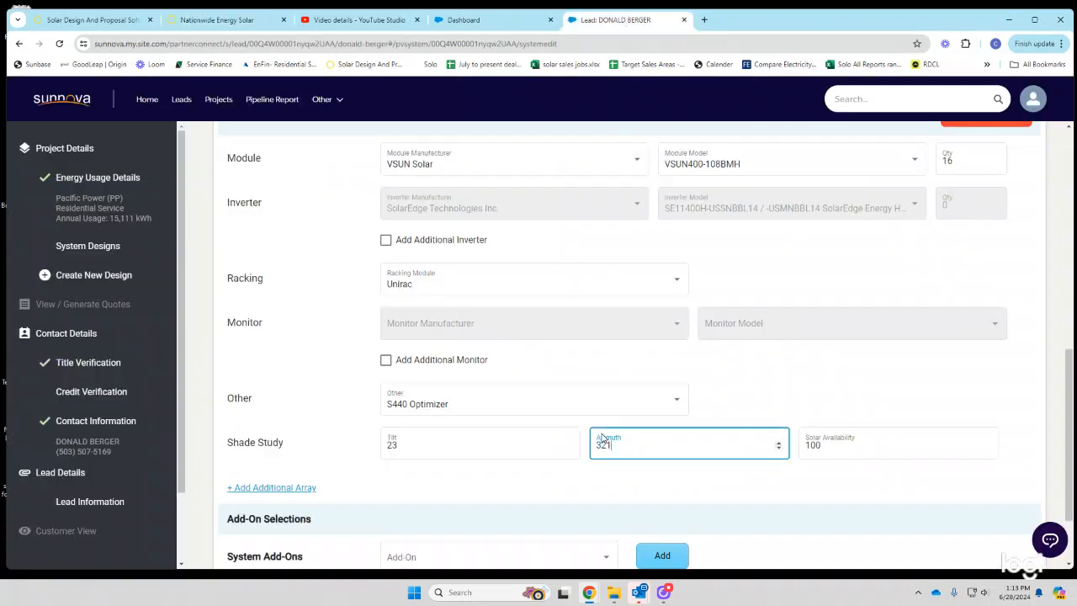
type("1")
- Review both arrays' 16-module settings in the Sunnova design form
scroll(627, 394, "up", 3)
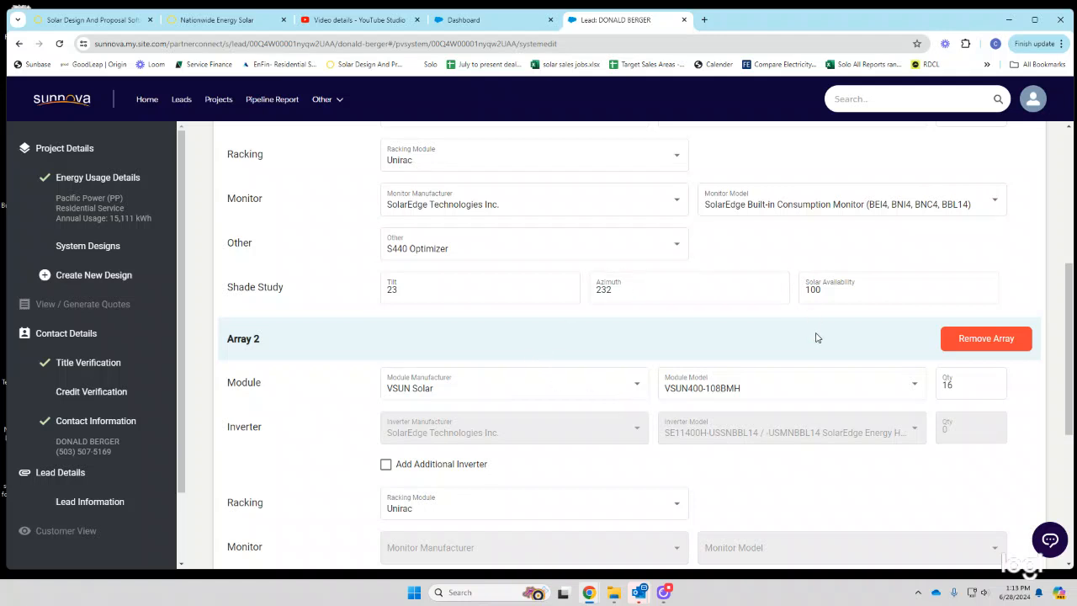
scroll(681, 449, "down", 3)
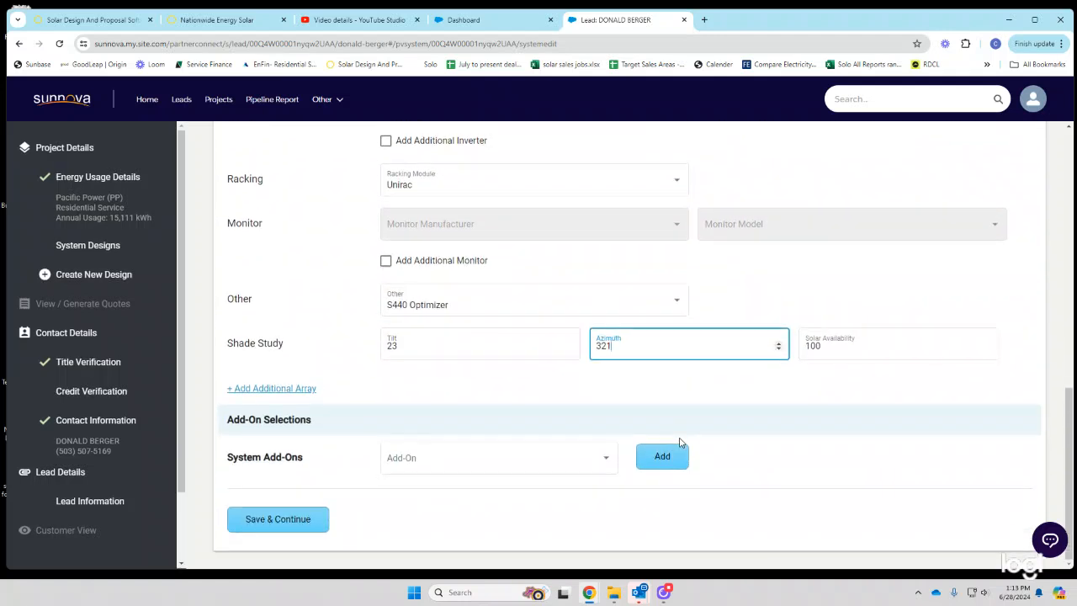
scroll(678, 449, "up", 3)
scroll(669, 444, "up", 3)
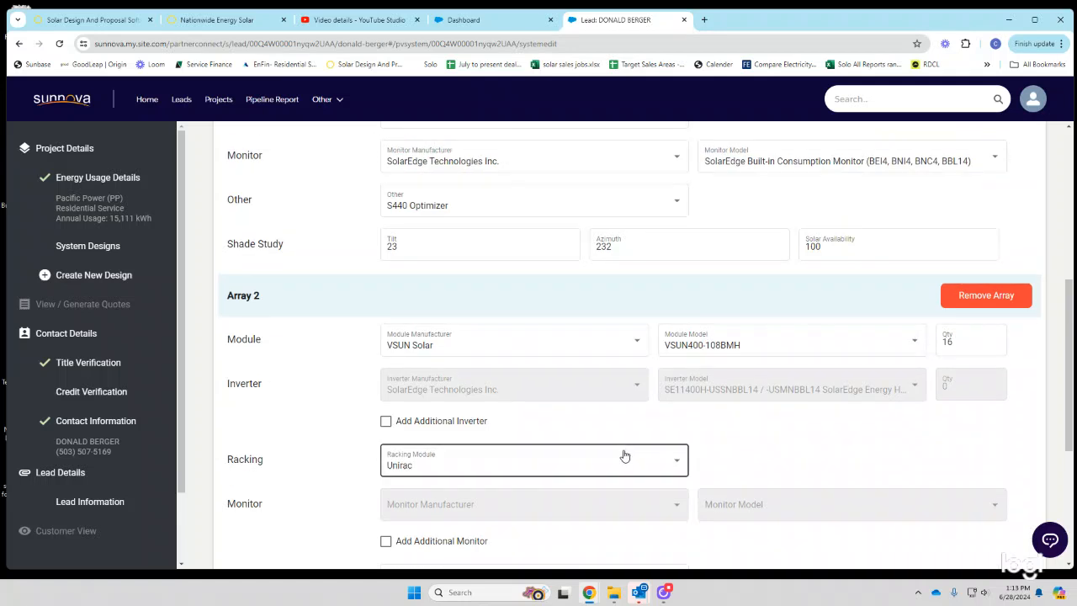
left_click(389, 413)
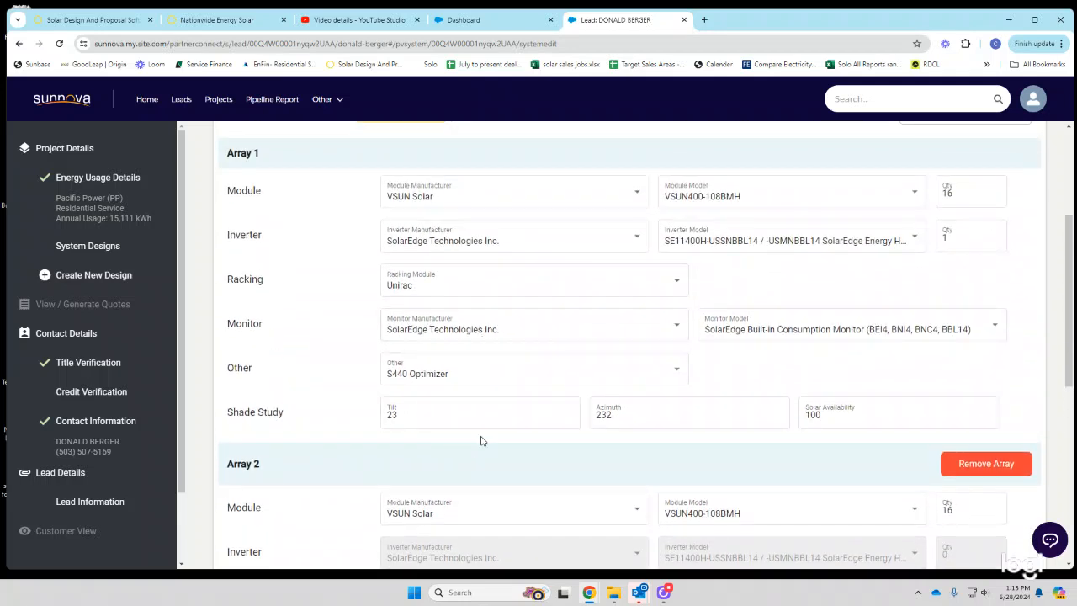
scroll(502, 423, "down", 5)
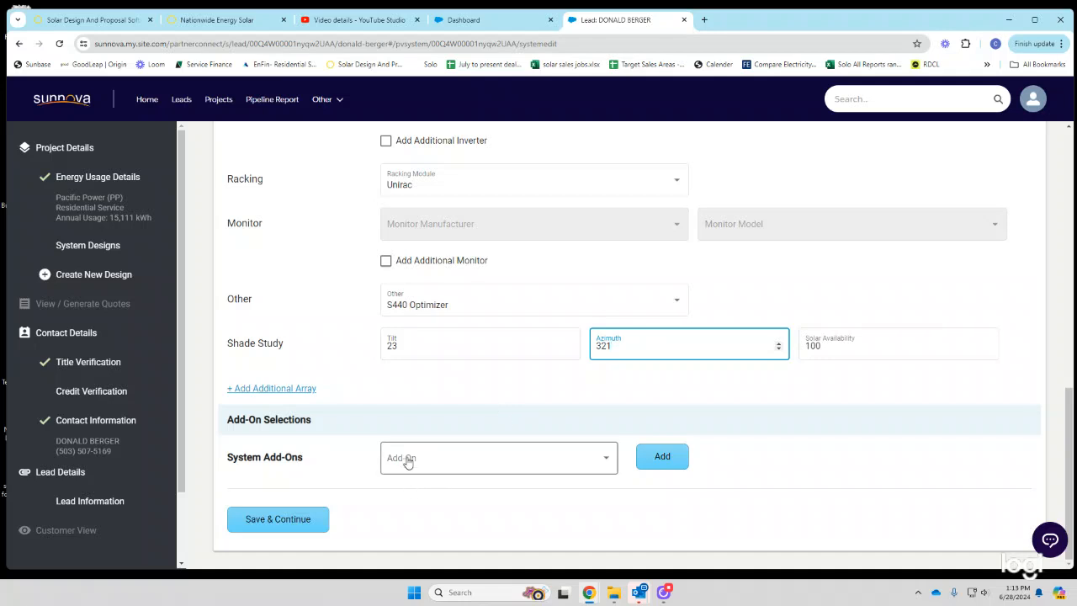
scroll(457, 421, "up", 3)
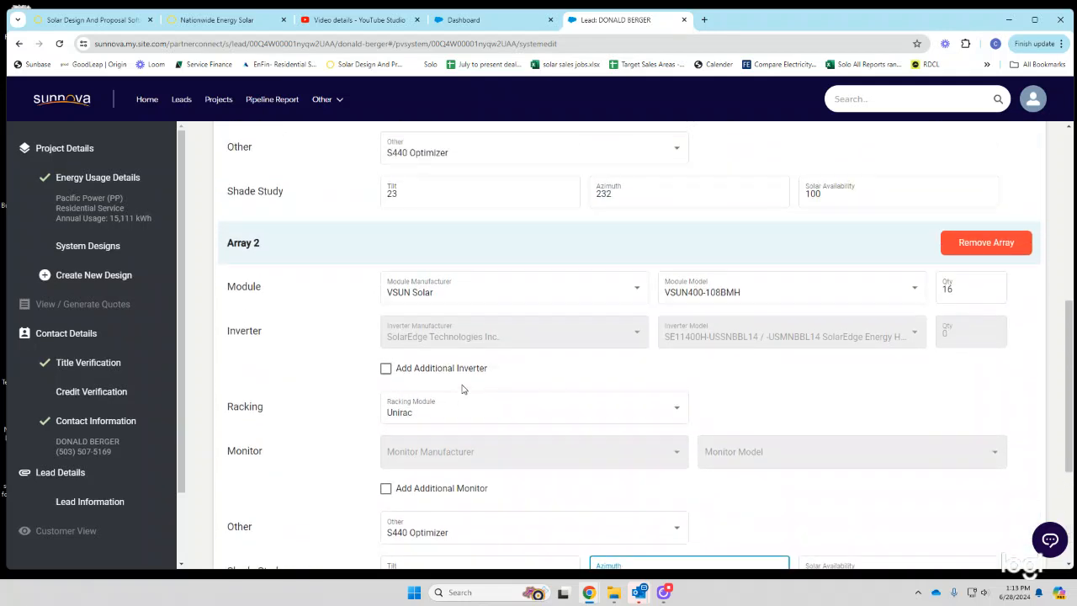
scroll(459, 412, "up", 3)
scroll(463, 388, "up", 1)
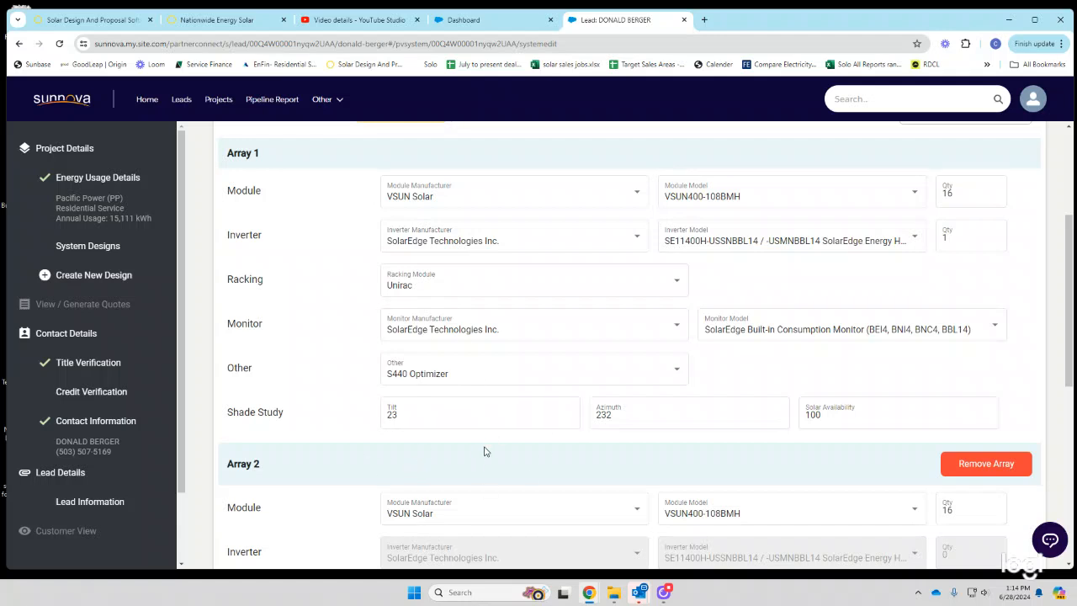
- Scroll through the design form reviewing Array 1 (azimuth 232, tilt 23) and Array 2 (azimuth 321)
scroll(483, 450, "down", 2)
scroll(480, 469, "up", 2)
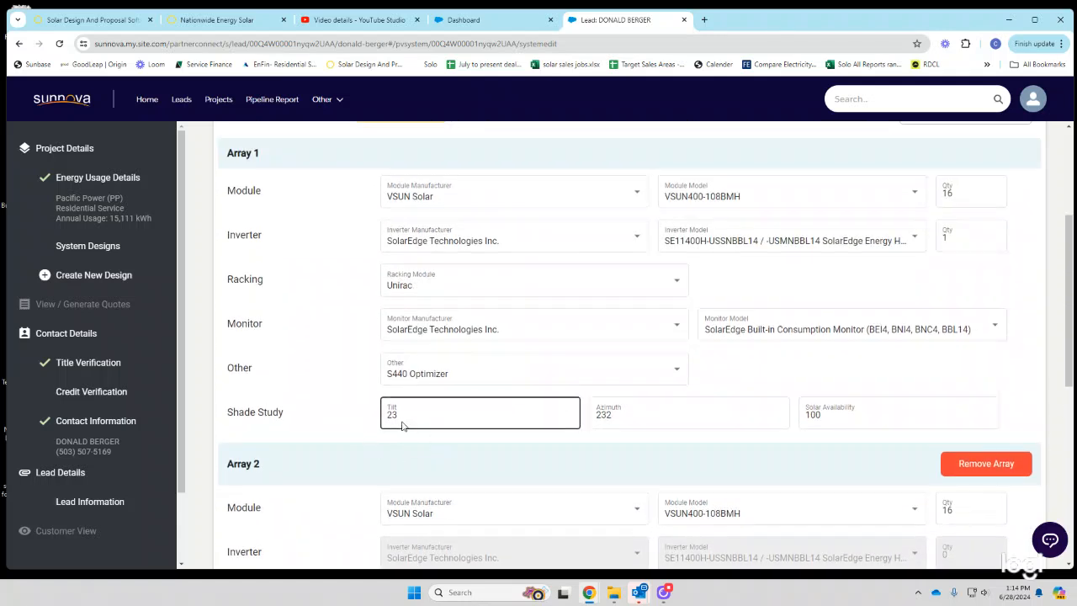
scroll(507, 434, "down", 3)
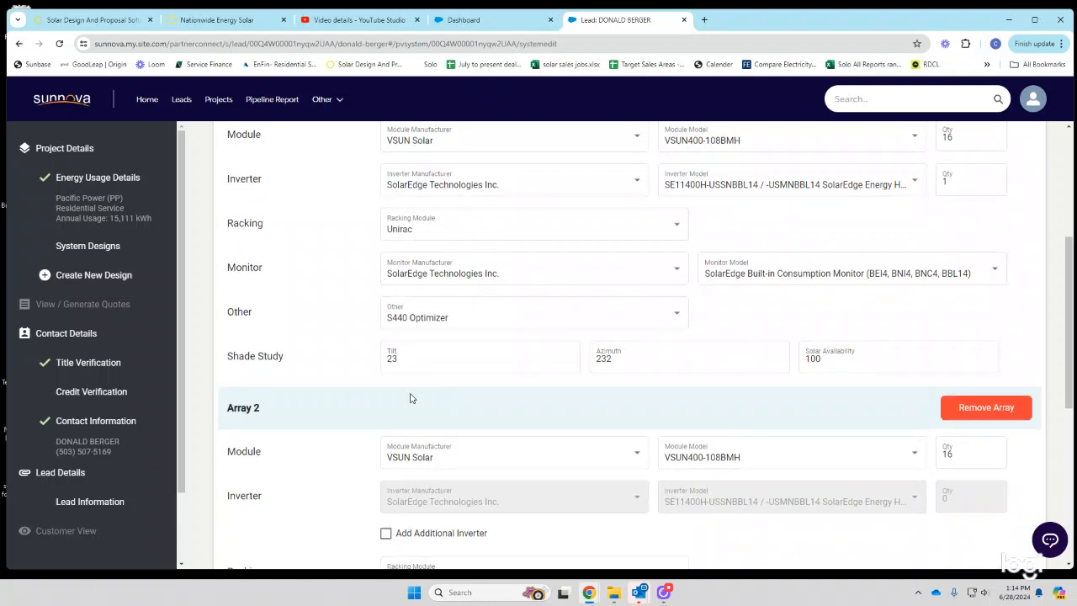
scroll(445, 404, "down", 2)
scroll(464, 427, "up", 3)
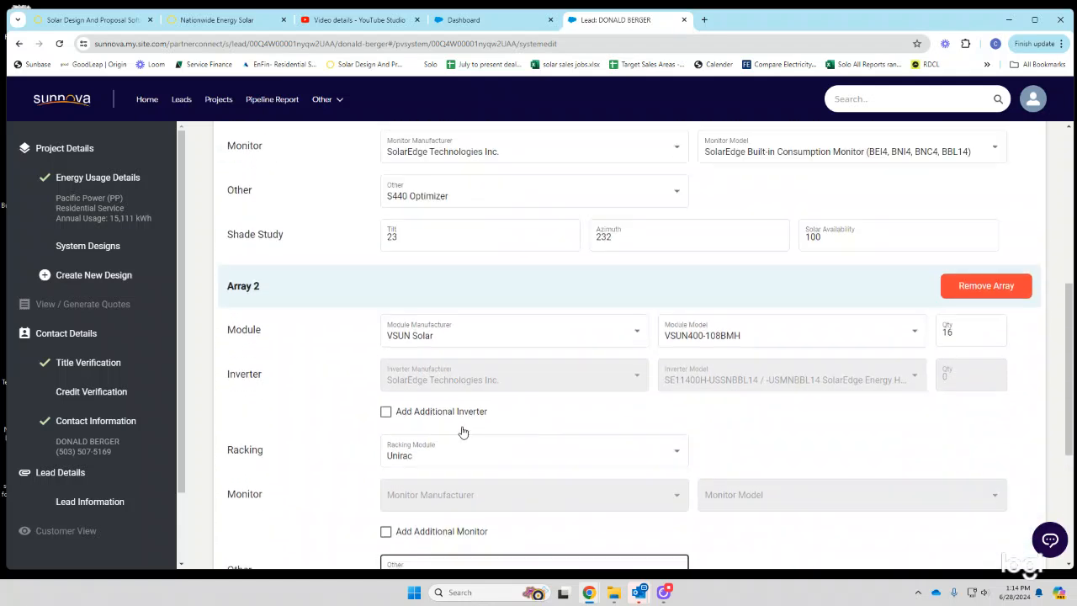
scroll(438, 392, "up", 1)
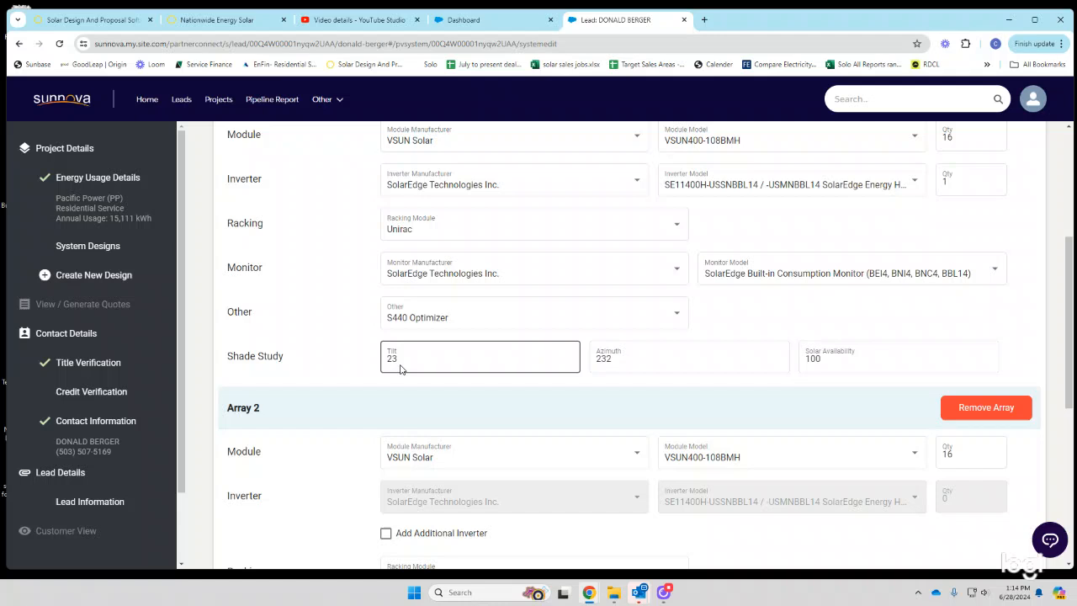
scroll(406, 406, "up", 1)
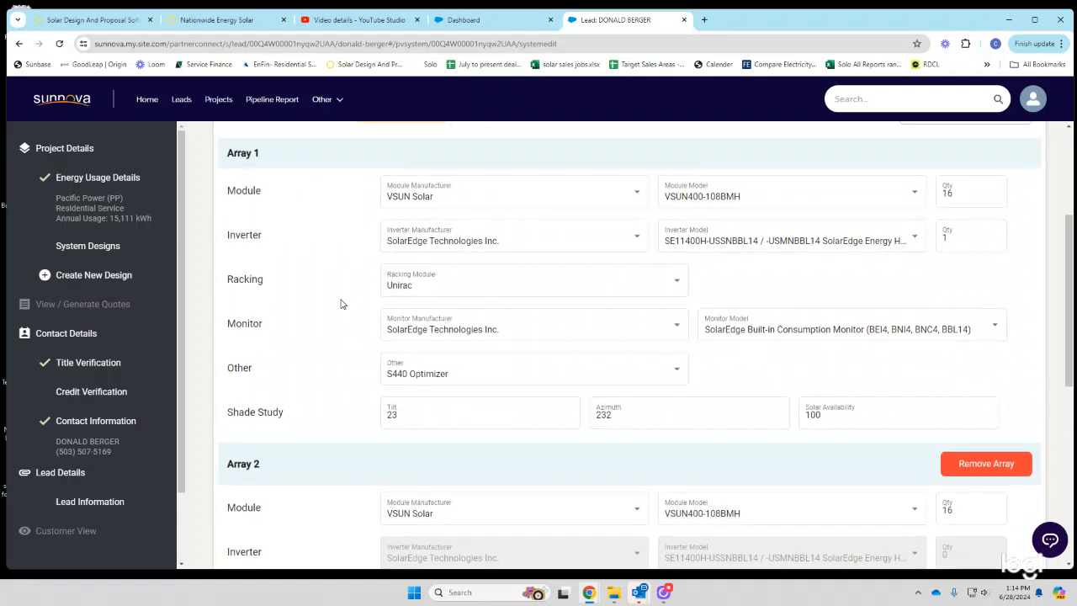
scroll(433, 409, "down", 1)
scroll(441, 425, "down", 2)
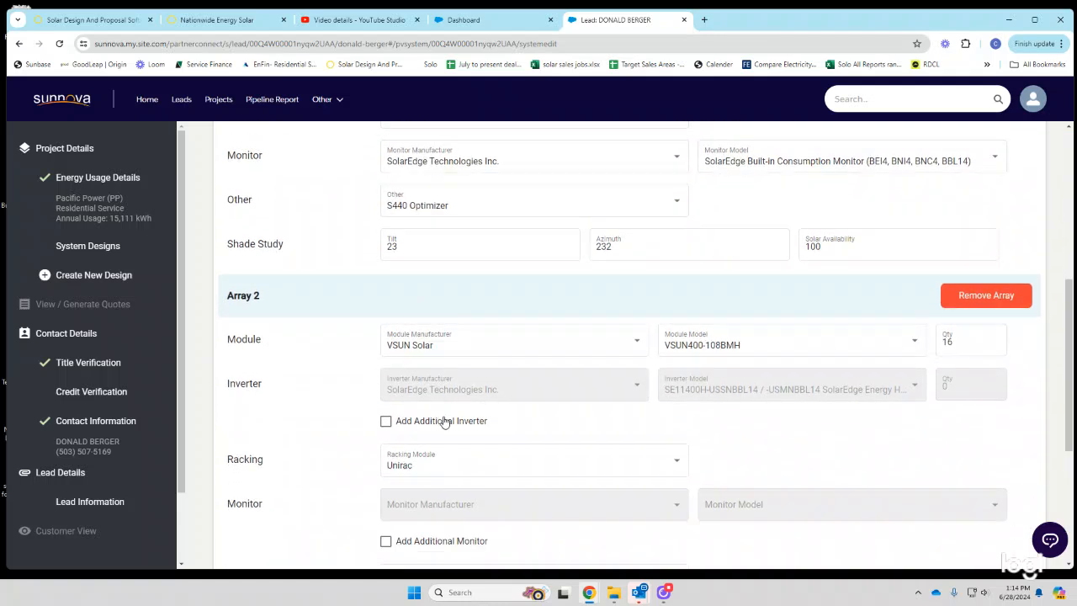
scroll(434, 368, "down", 2)
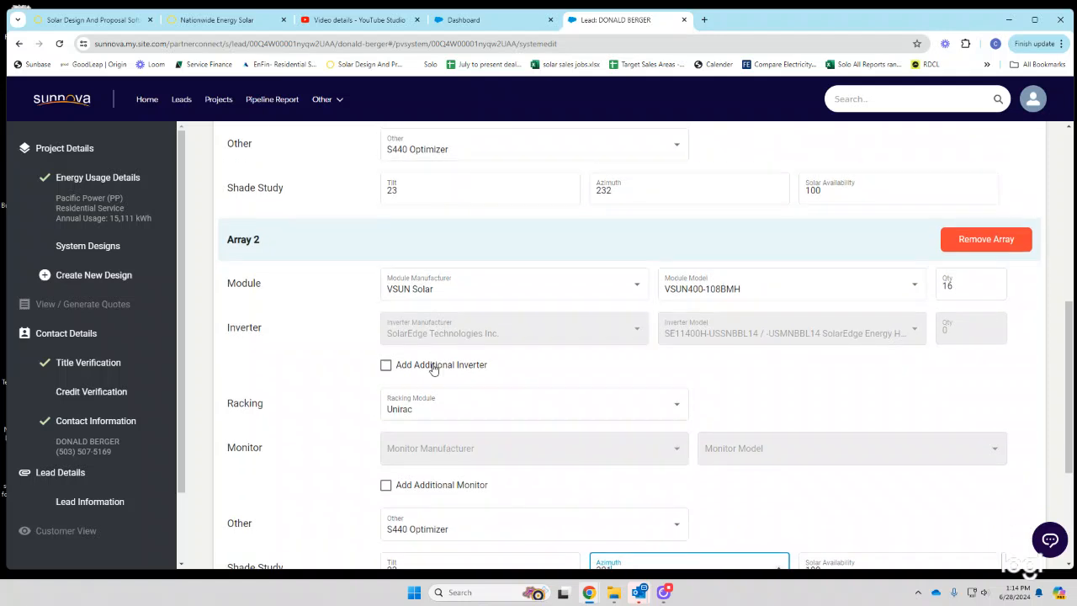
scroll(433, 368, "up", 1)
scroll(436, 362, "down", 3)
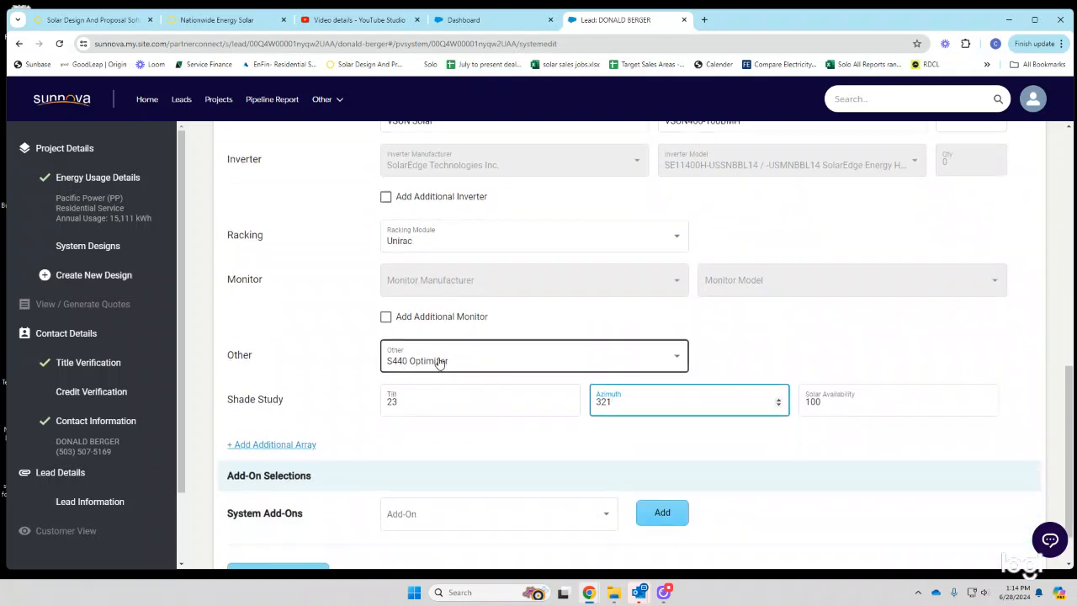
scroll(438, 362, "down", 2)
scroll(437, 362, "up", 2)
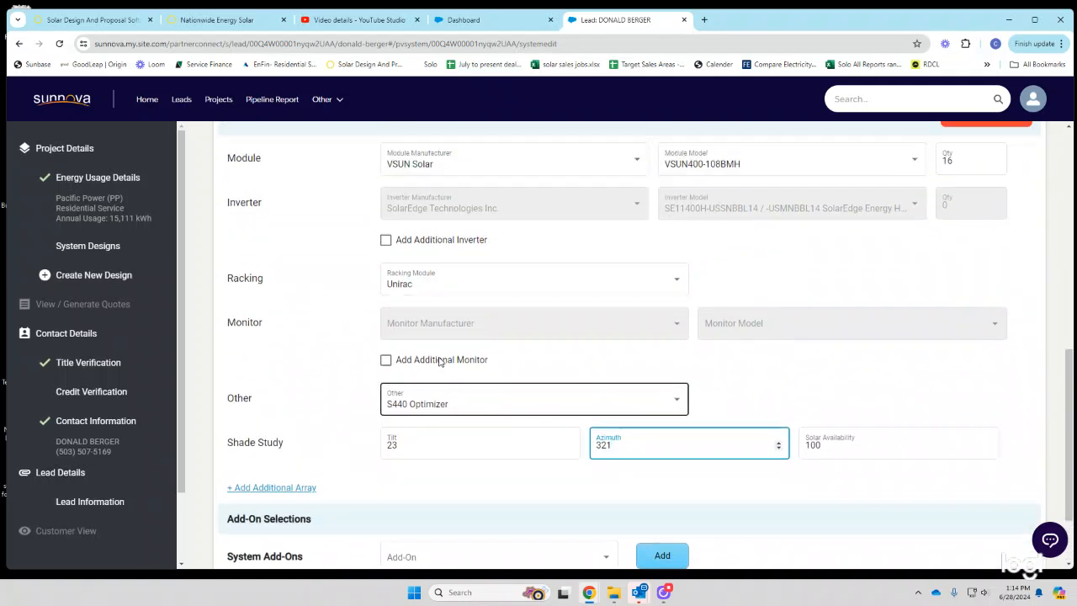
scroll(439, 362, "up", 1)
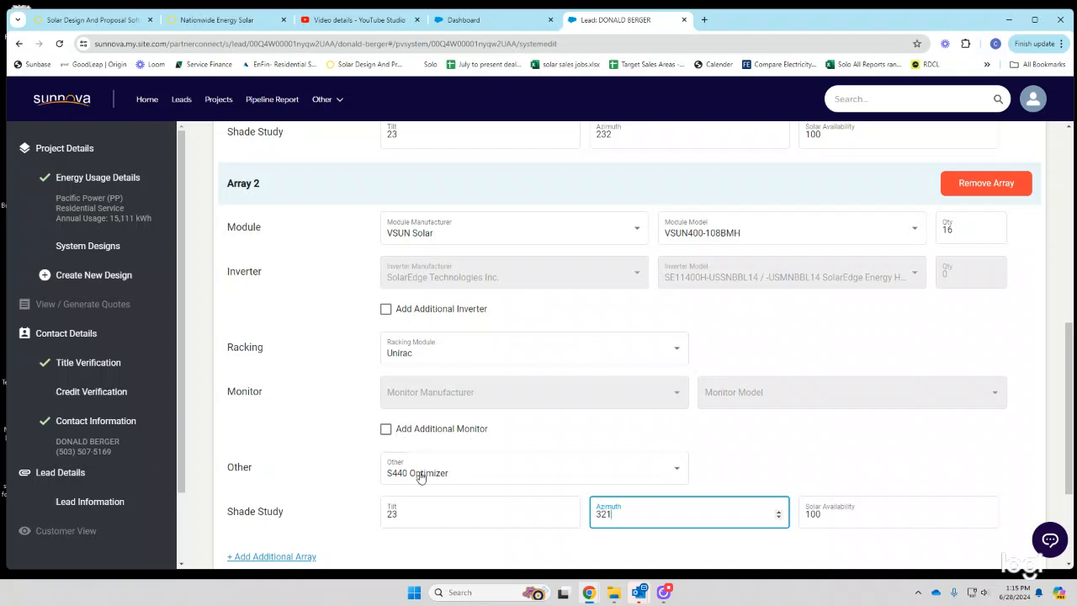
scroll(437, 464, "down", 1)
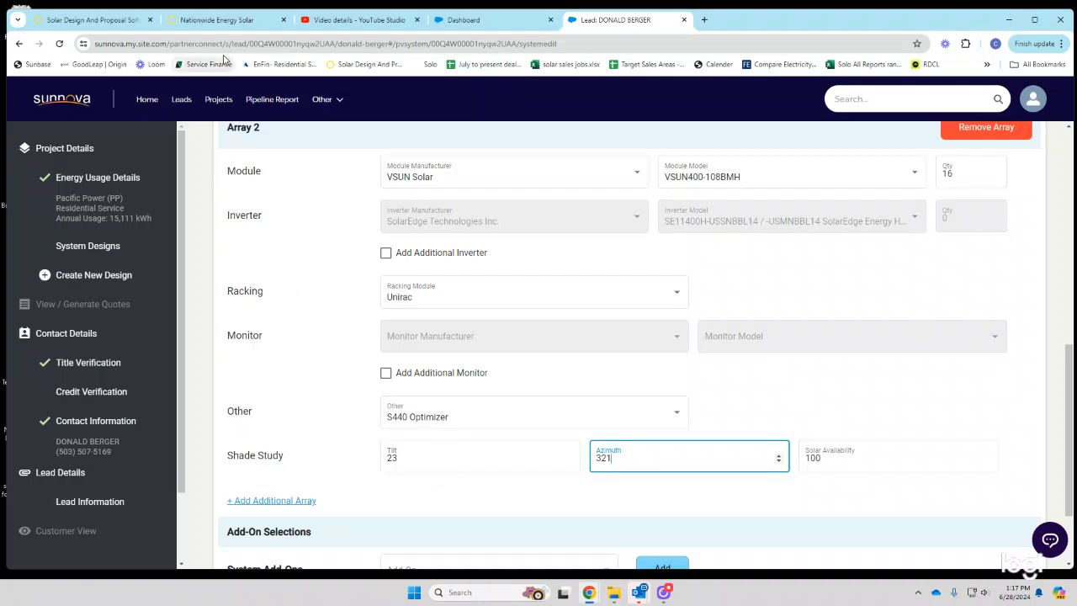
- Step Panel Group 1's slope down from 20 to 7° and inspect Panel Group 2's slope
left_click(220, 20)
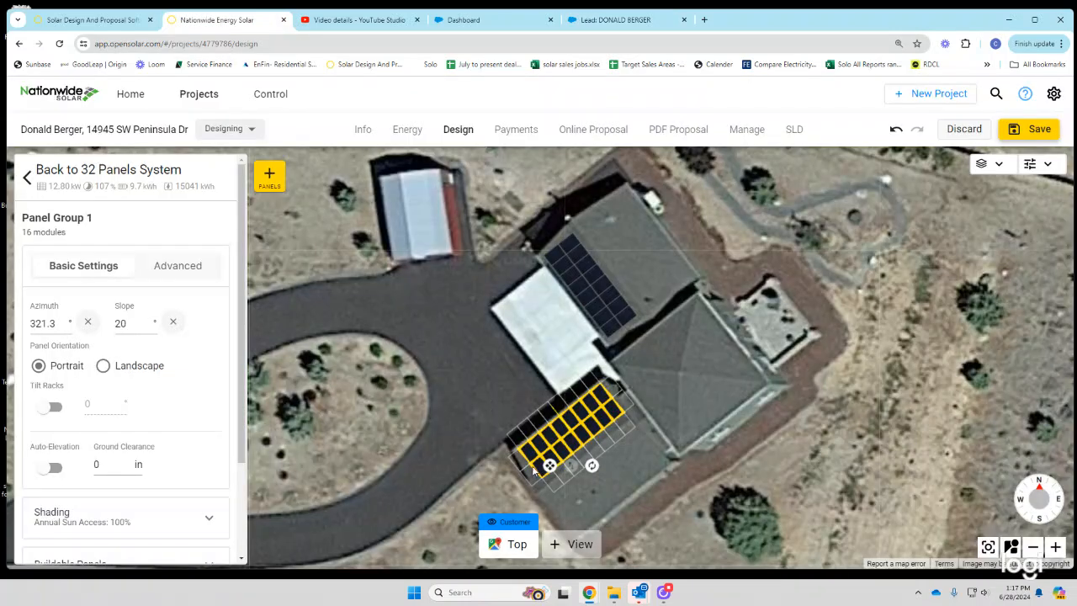
left_click(147, 327)
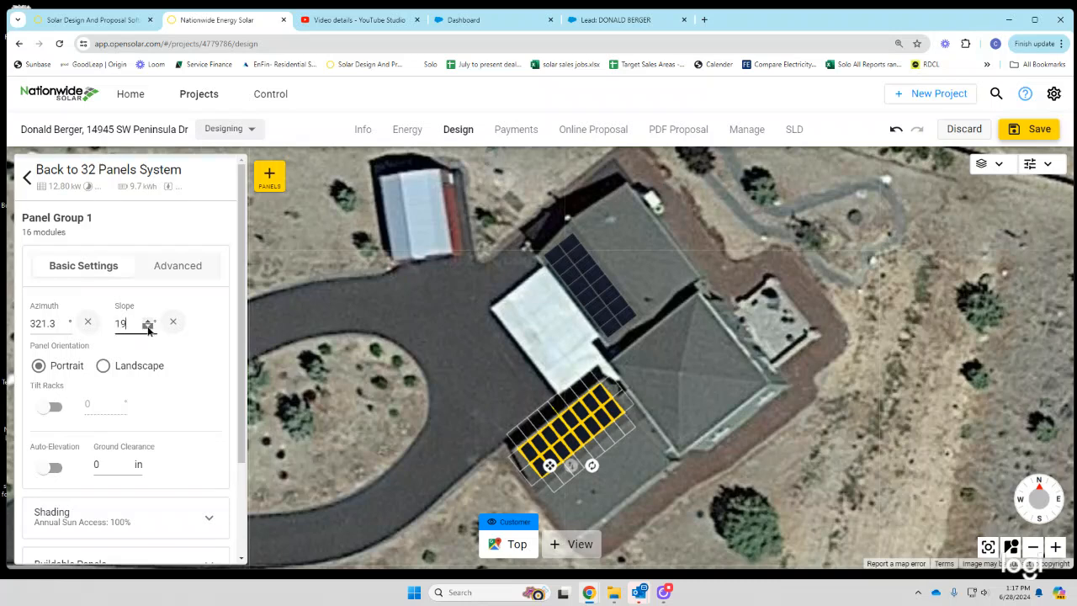
left_click(147, 326)
left_click(148, 328)
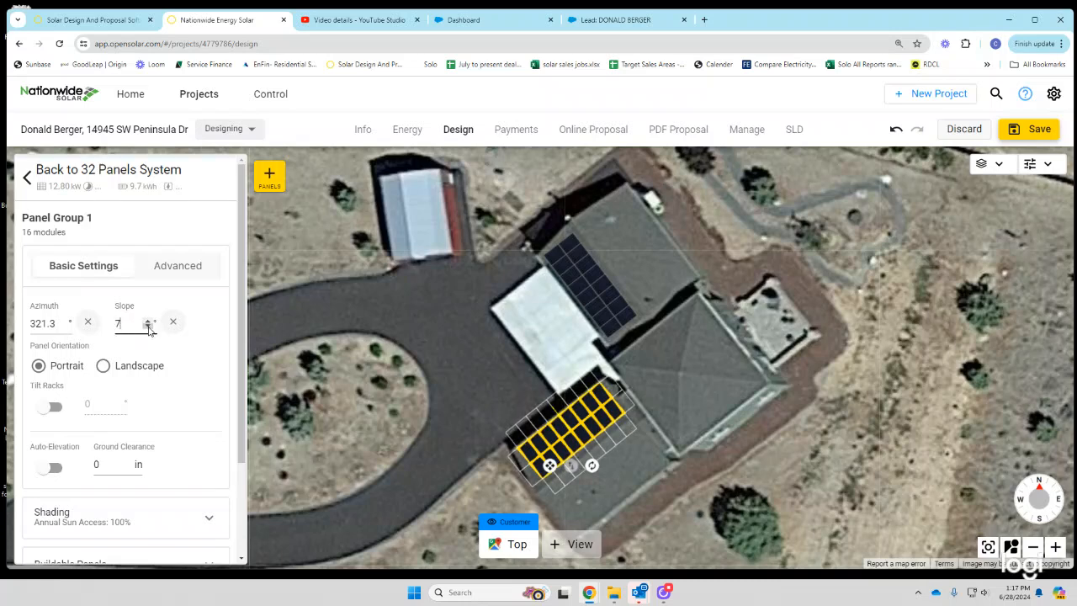
left_click(148, 328)
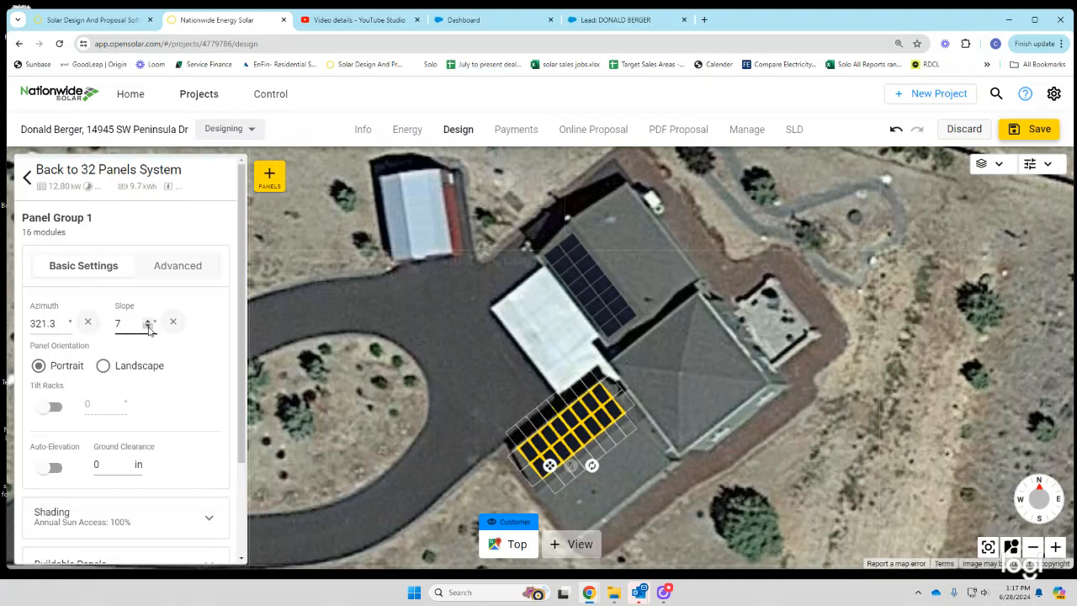
left_click(545, 278)
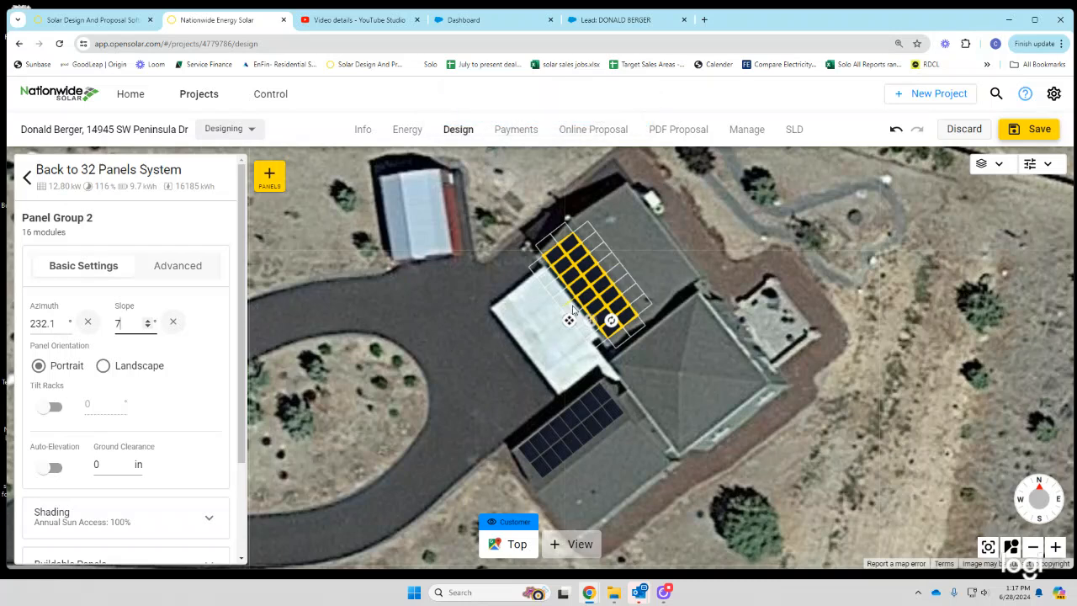
left_click(612, 20)
- Change Array 1 and Array 2 tilts to 7 and save the design with Save & Continue
left_click(401, 460)
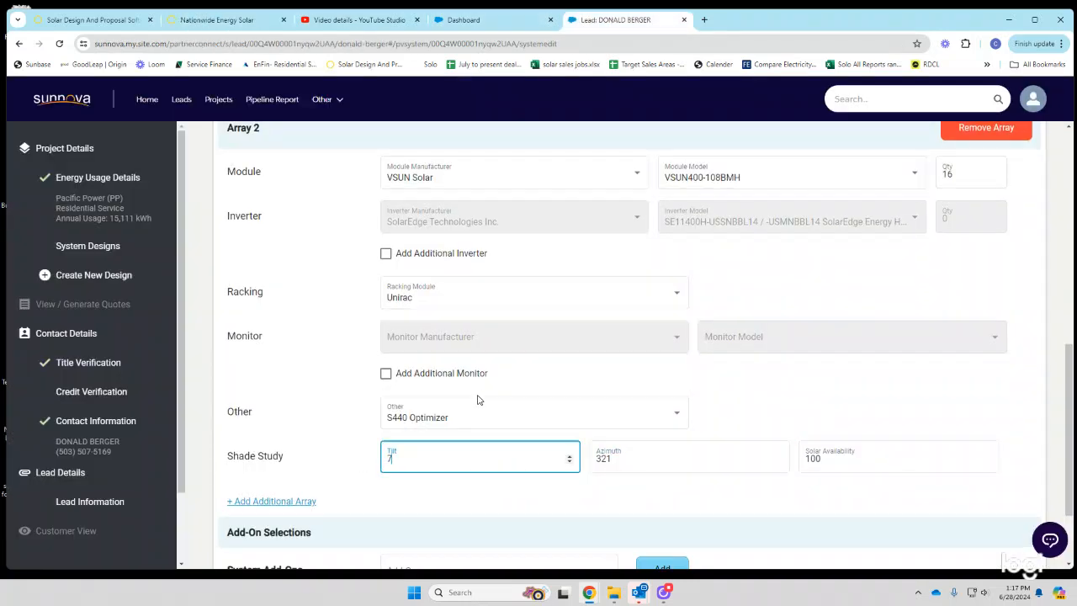
scroll(476, 401, "up", 2)
left_click(409, 244)
double_click(396, 246)
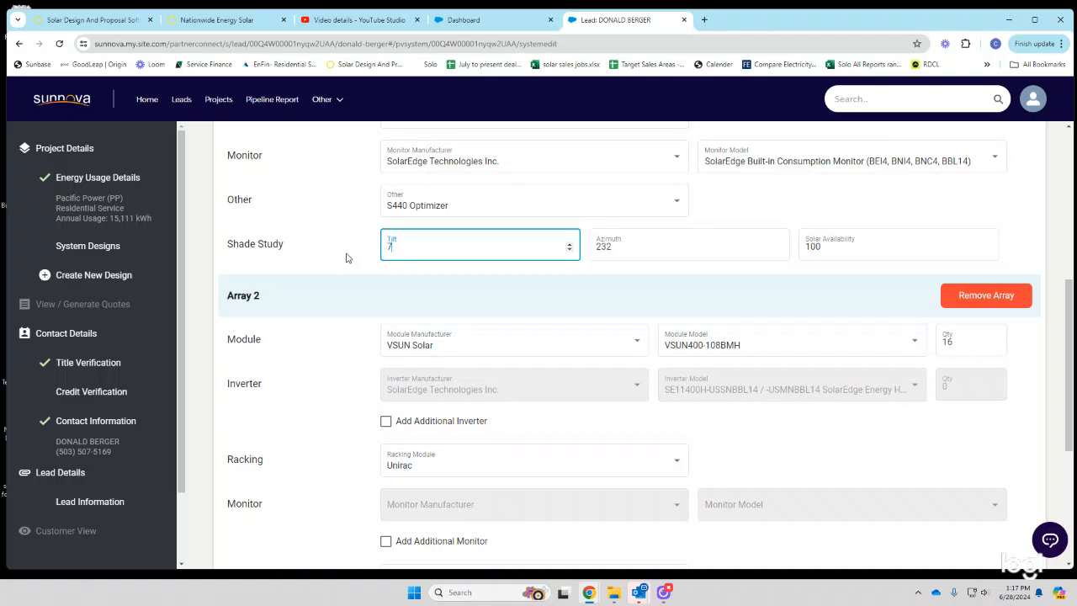
scroll(608, 264, "down", 4)
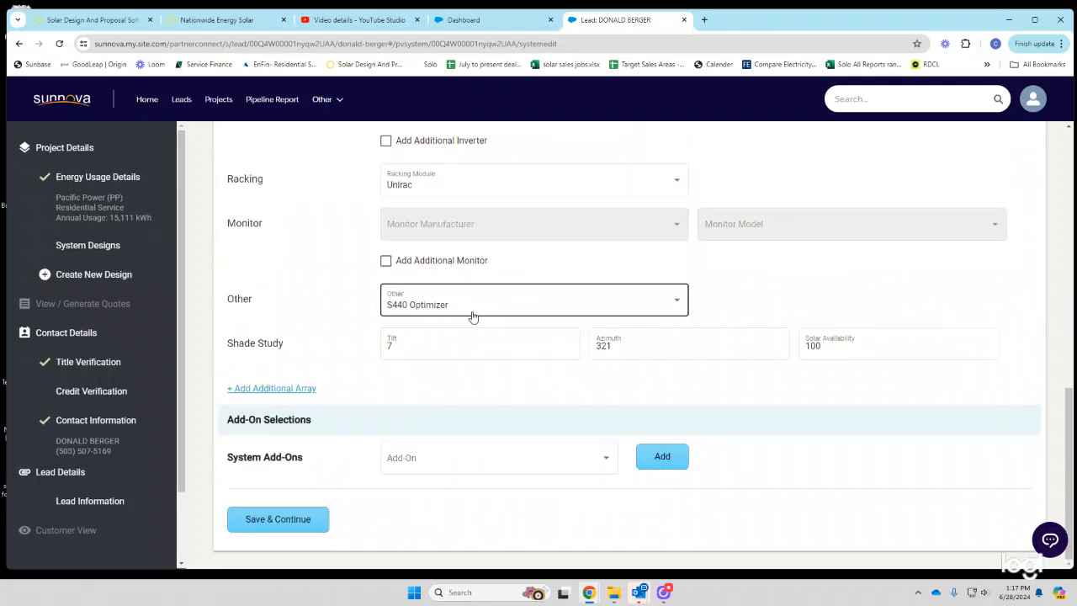
left_click(279, 520)
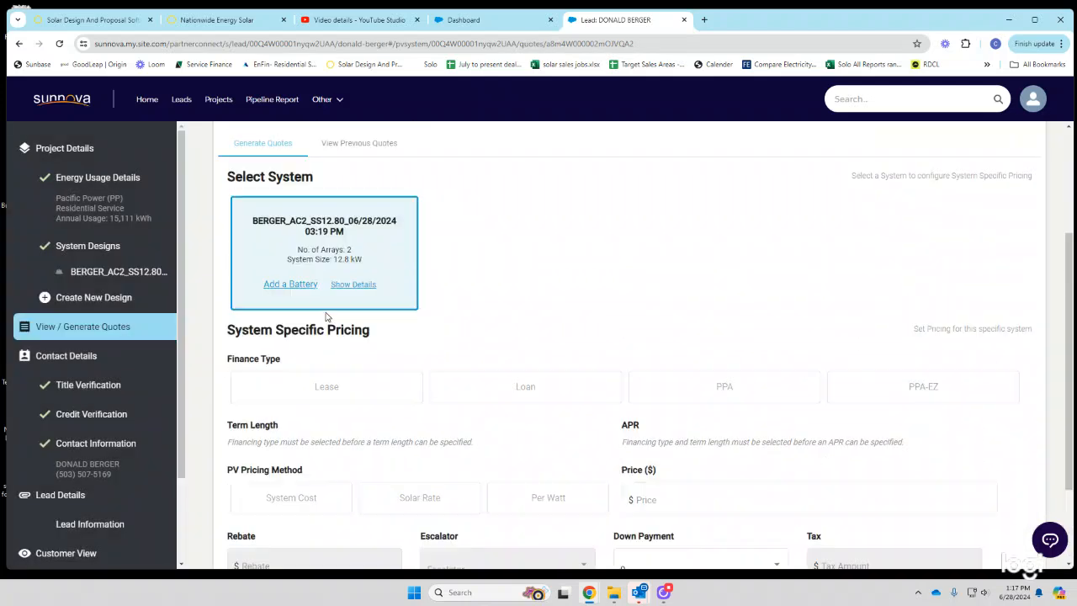
- Select Loan finance, a 25-yr term and 8.99% APR after checking OpenSolar's Payments tab
left_click(559, 389)
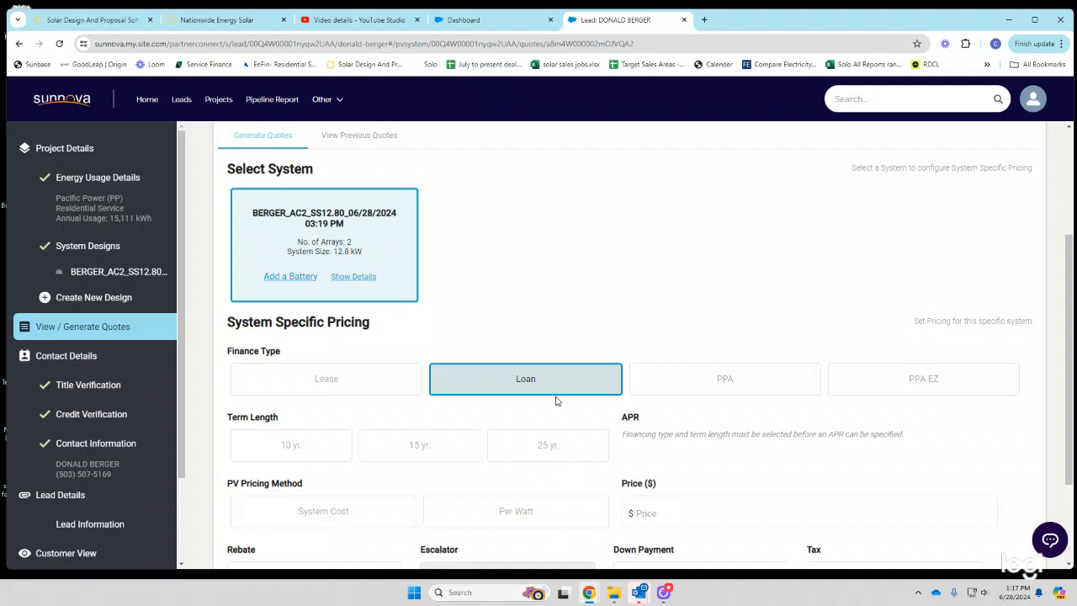
scroll(558, 399, "down", 1)
left_click(548, 390)
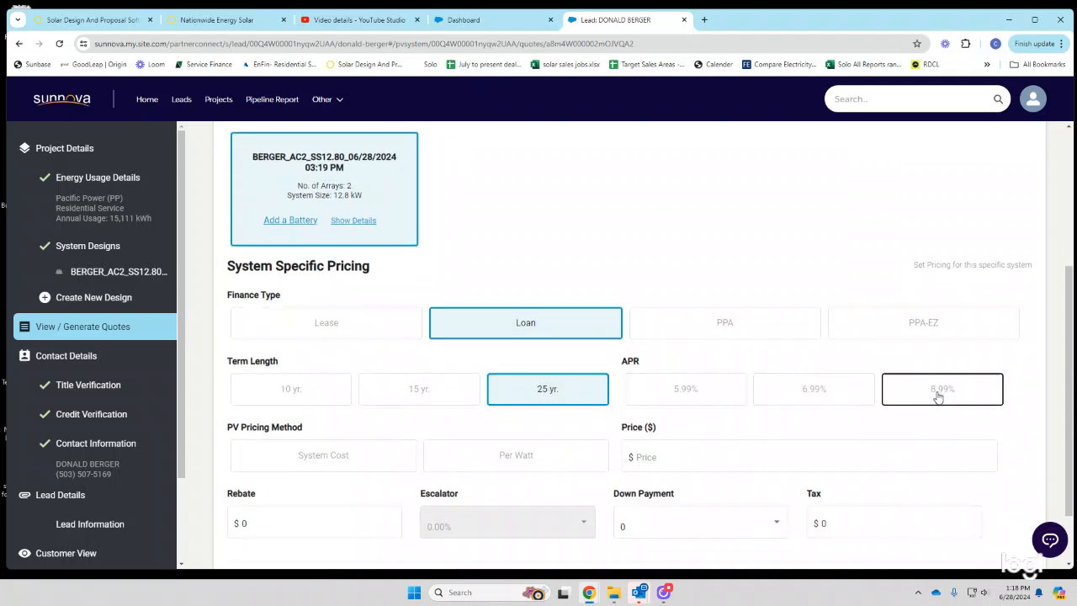
left_click(210, 21)
left_click(507, 130)
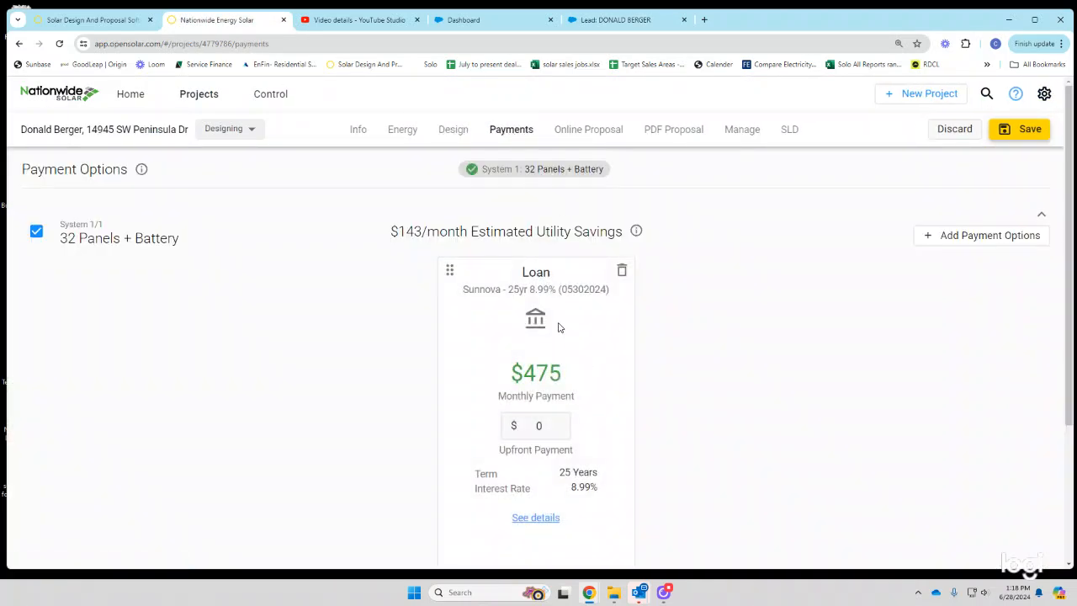
left_click(623, 20)
left_click(928, 388)
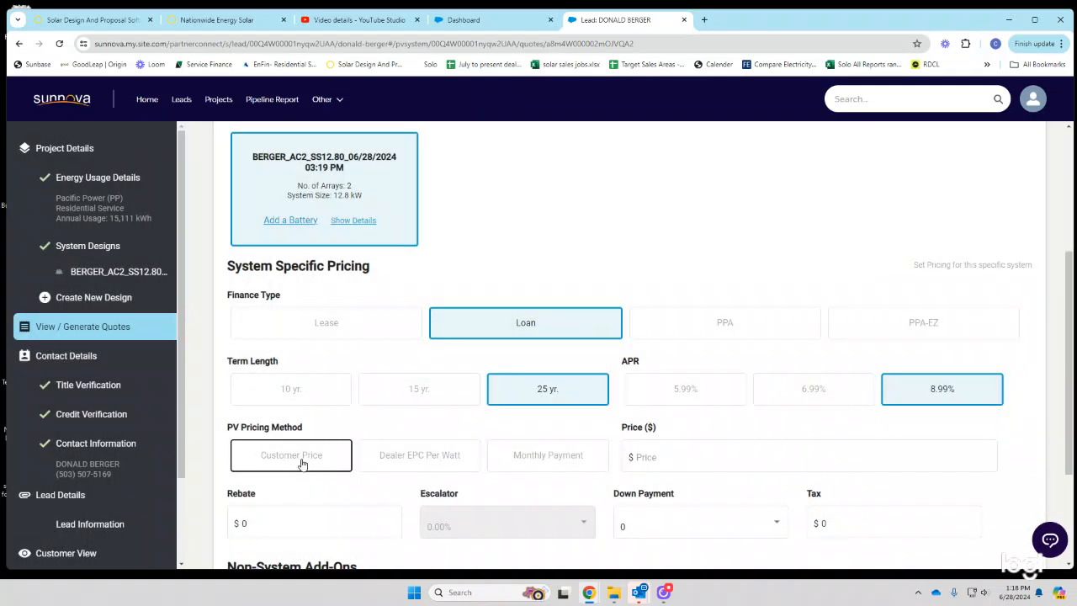
- Choose customer-price pricing and check the Sunnova loan quotation details in OpenSolar
left_click(302, 460)
left_click(651, 457)
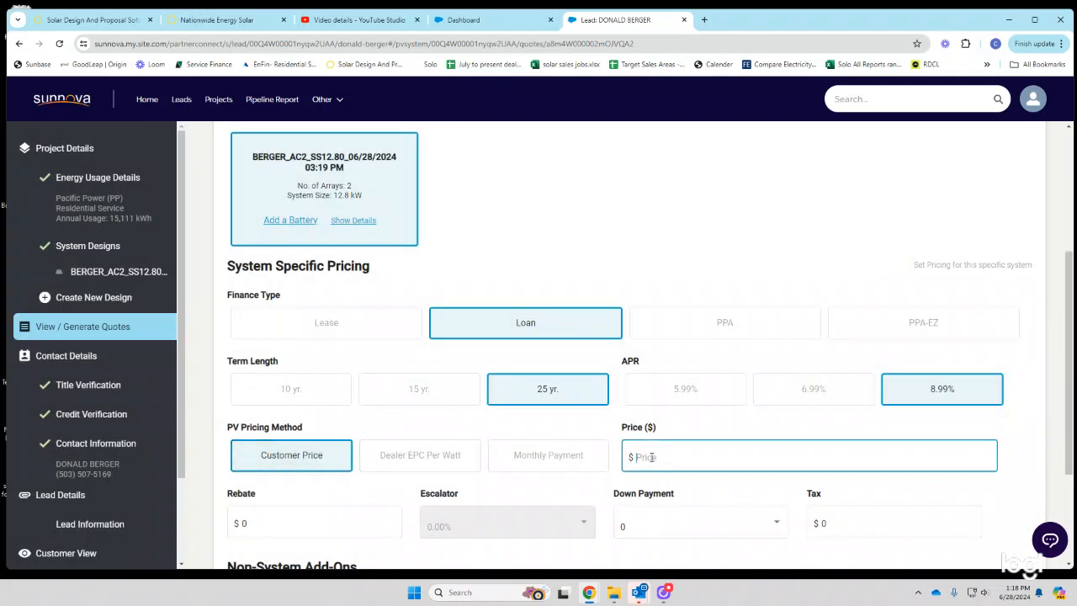
left_click(237, 23)
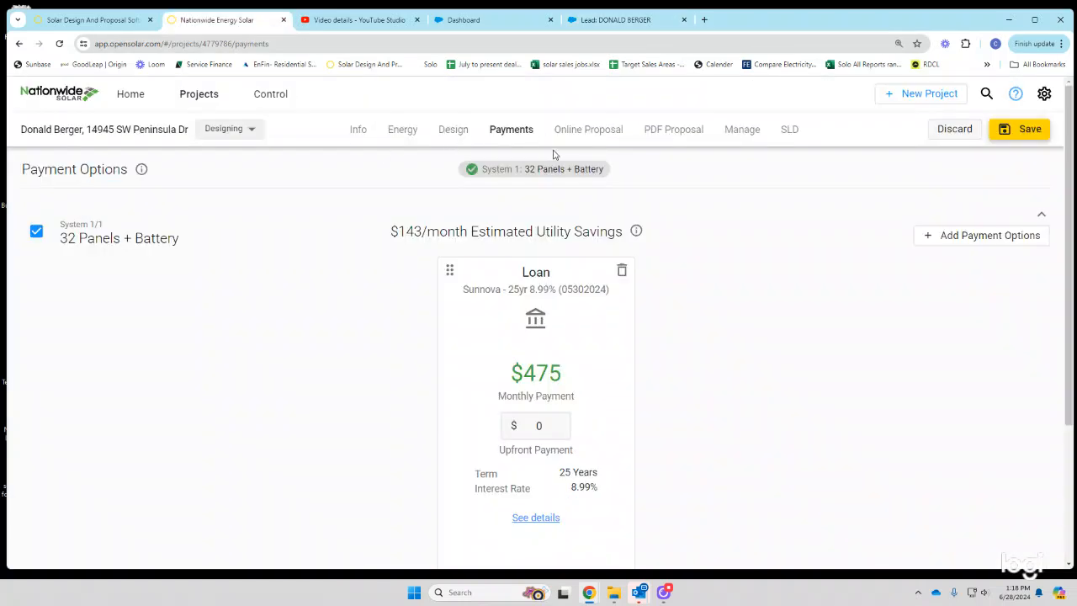
left_click(535, 518)
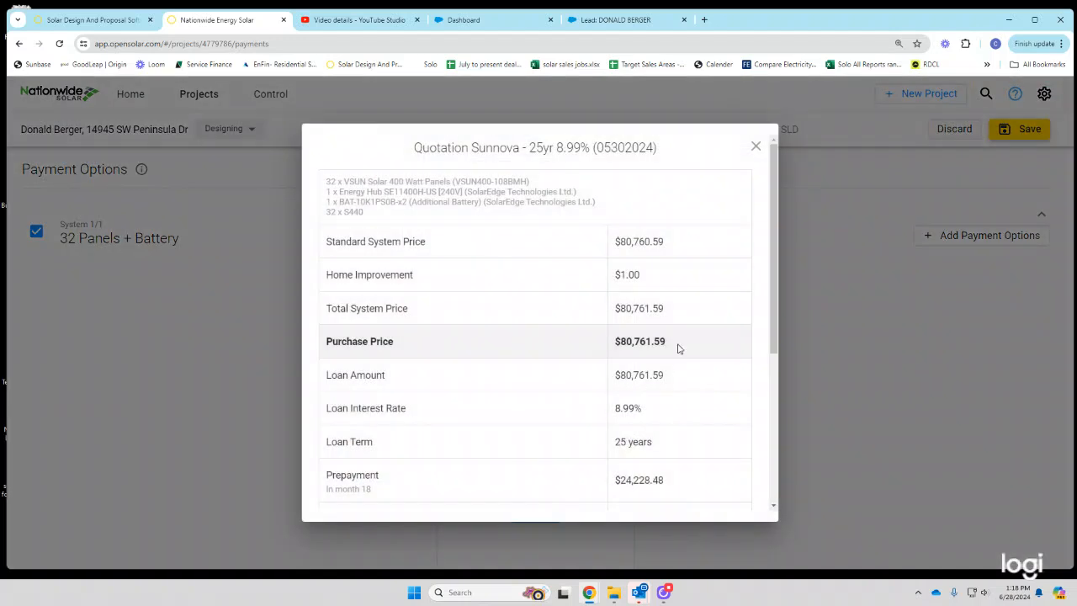
left_click(755, 148)
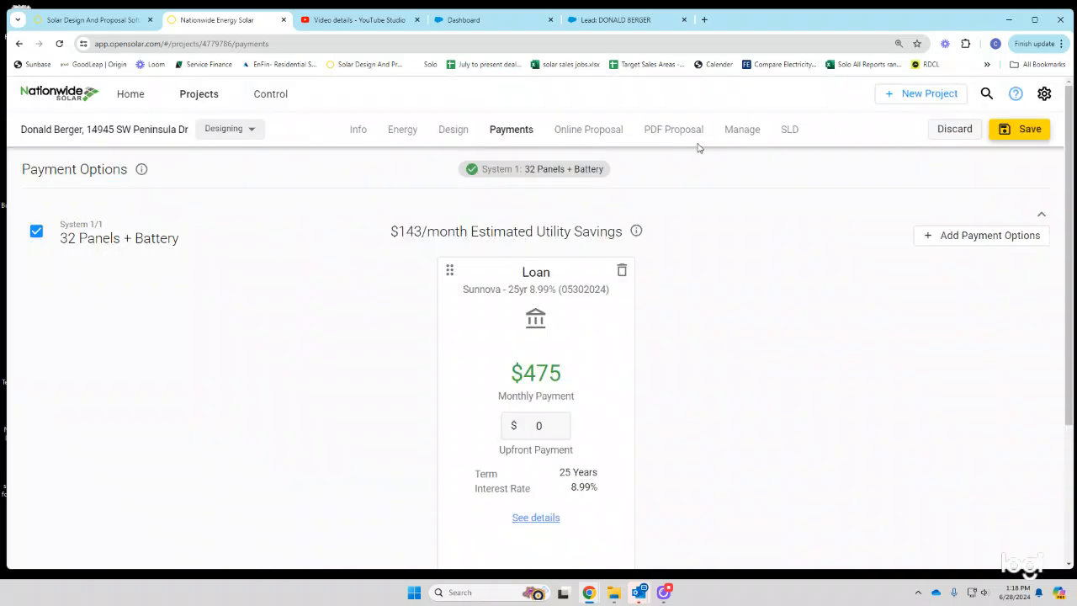
- Override default incentives to add ETO (Pacific Power), then open the Online Proposal
left_click(450, 132)
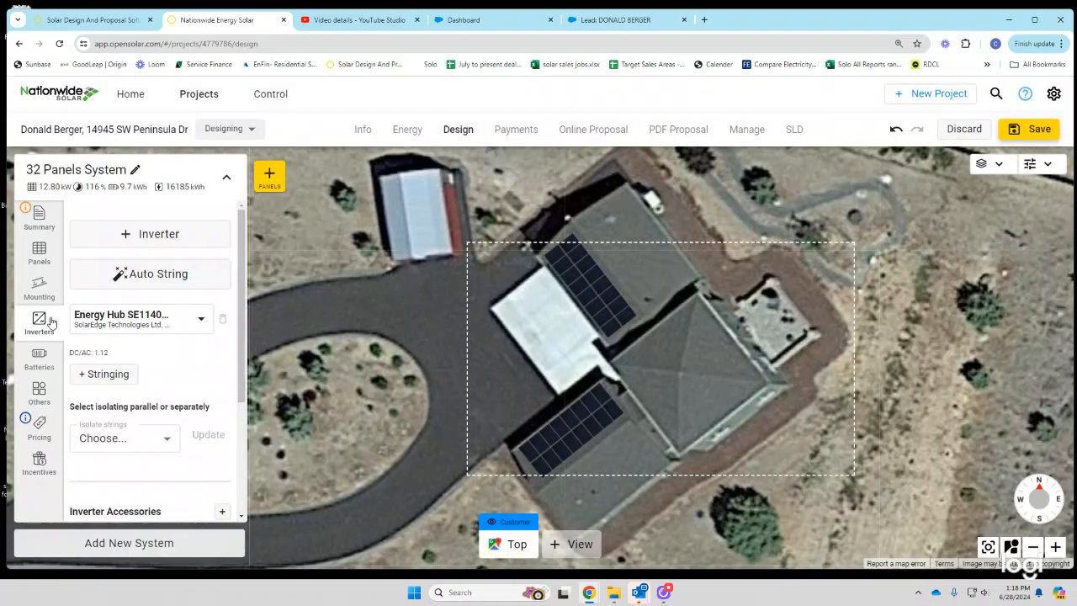
left_click(40, 461)
left_click(83, 223)
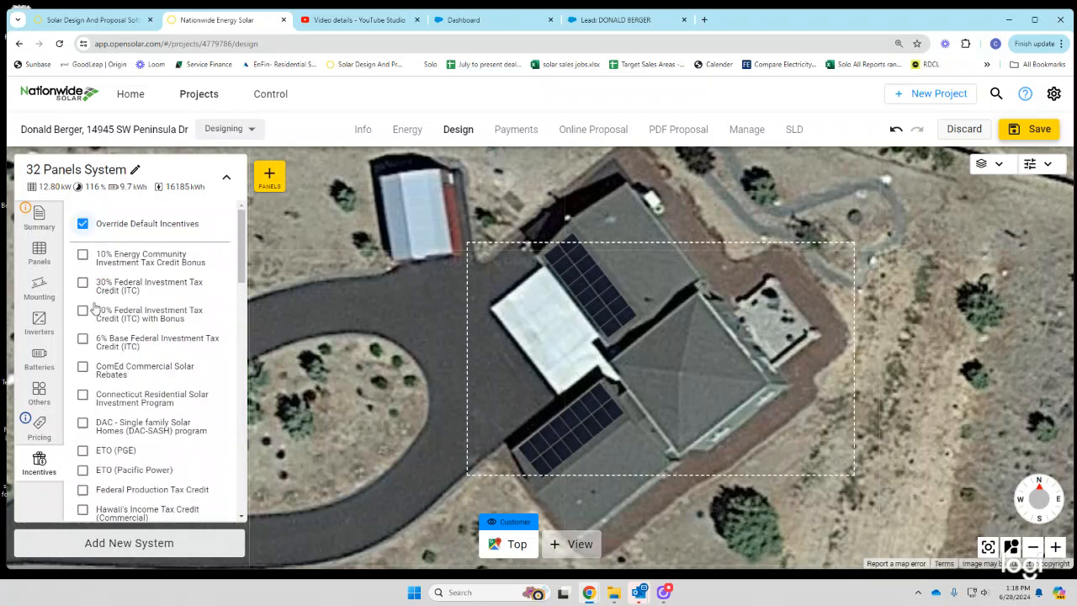
left_click(84, 470)
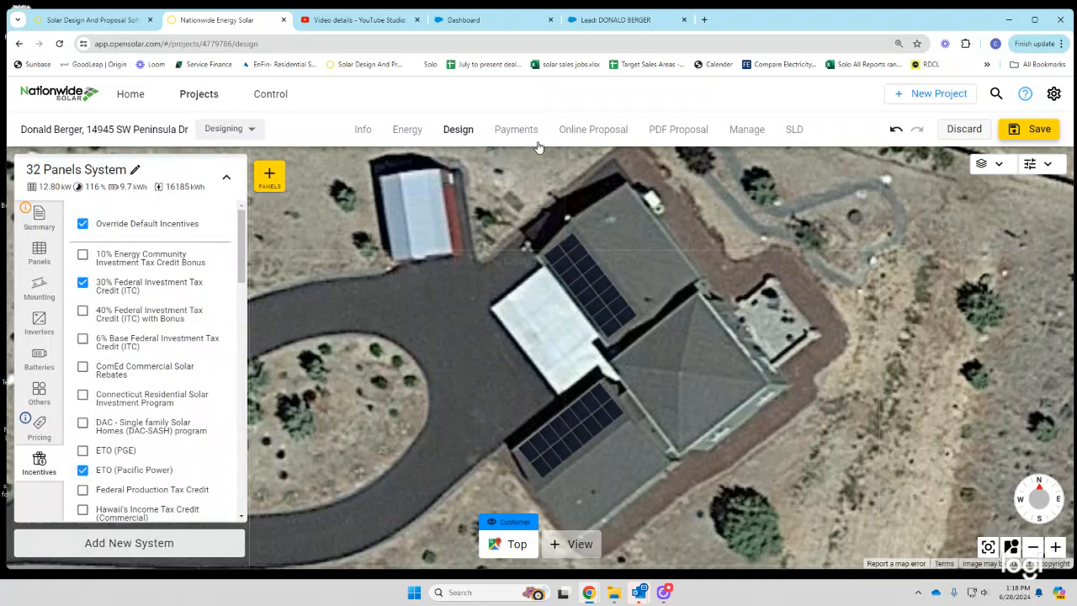
left_click(596, 131)
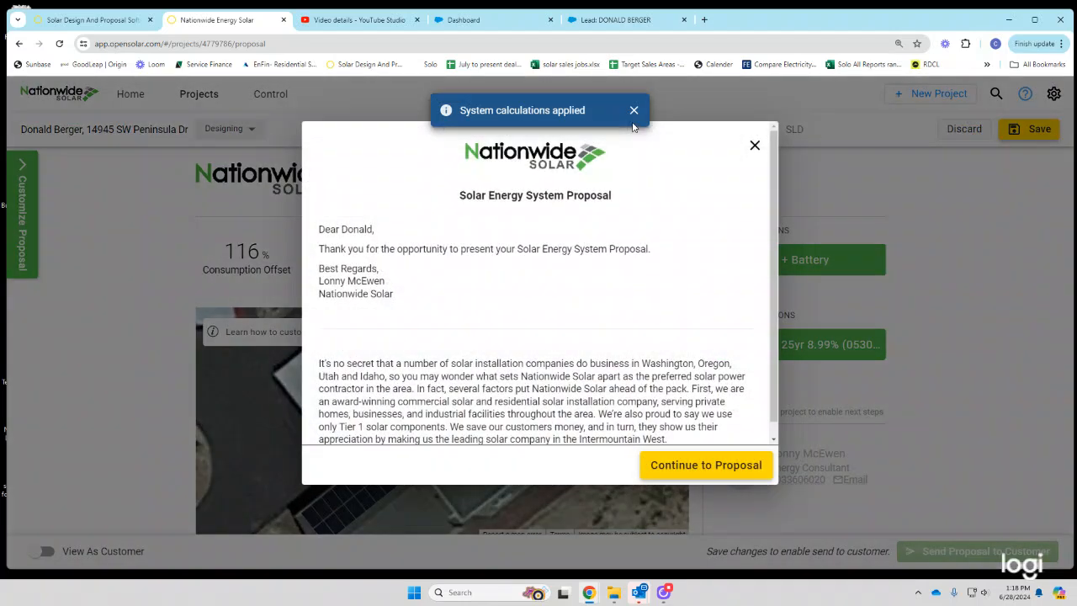
- Clear the calculations notice and proposal intro message in the OpenSolar online proposal
left_click(633, 111)
left_click(706, 465)
left_click(22, 211)
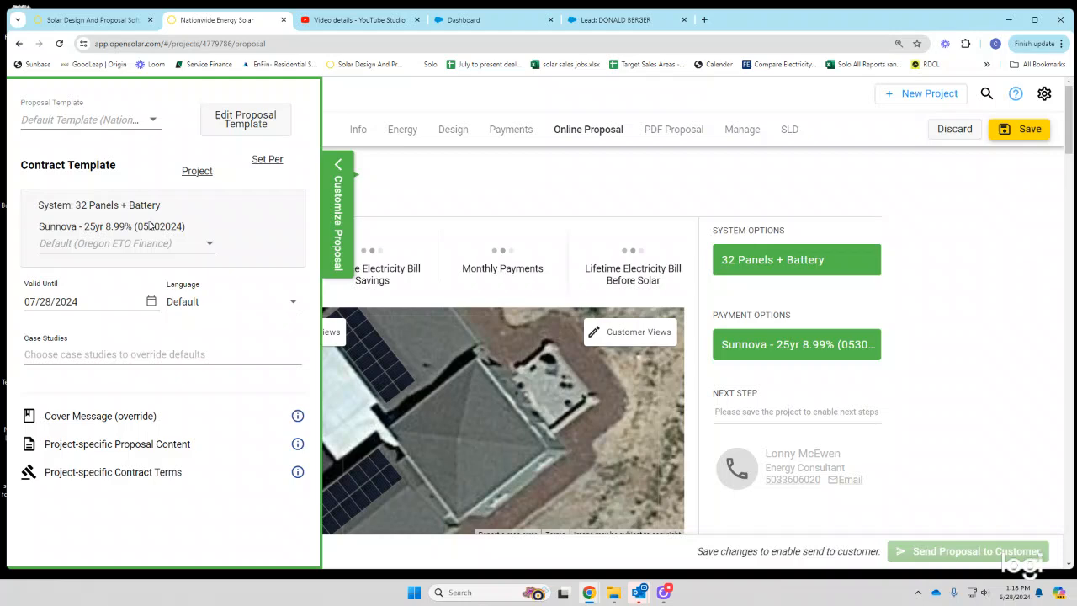
left_click(339, 167)
- Copy the $79,324.63 purchase price from the Sunnova quotation
scroll(855, 409, "down", 6)
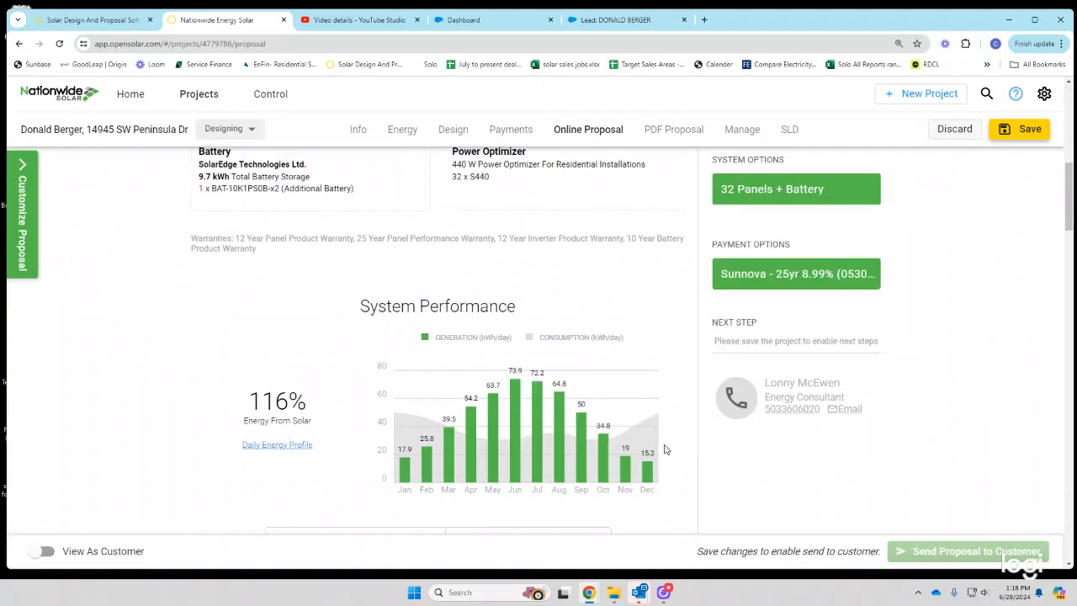
scroll(639, 446, "down", 20)
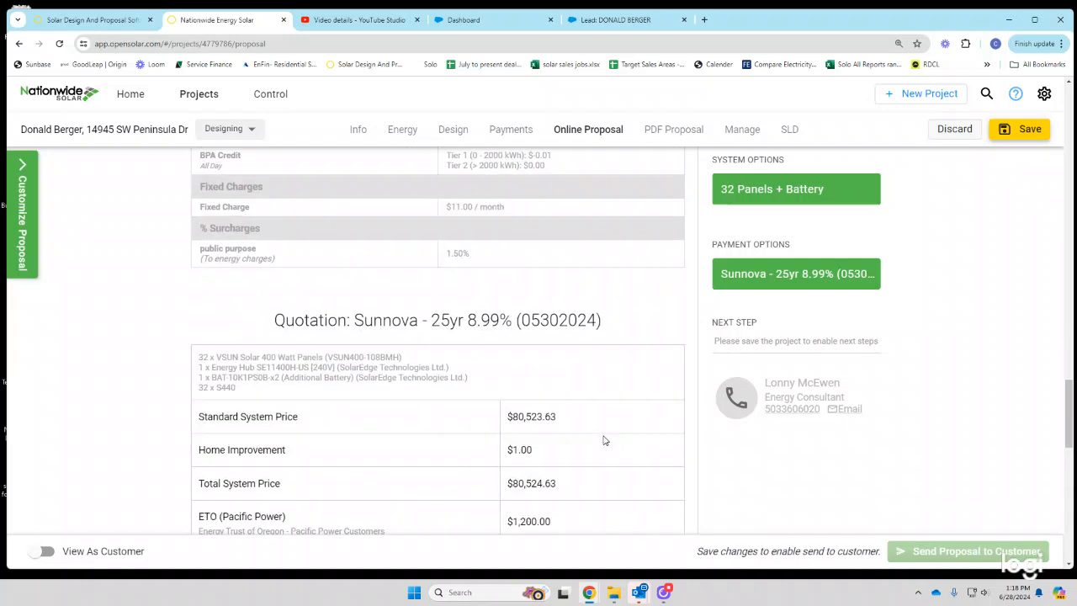
scroll(589, 438, "down", 5)
scroll(563, 336, "down", 3)
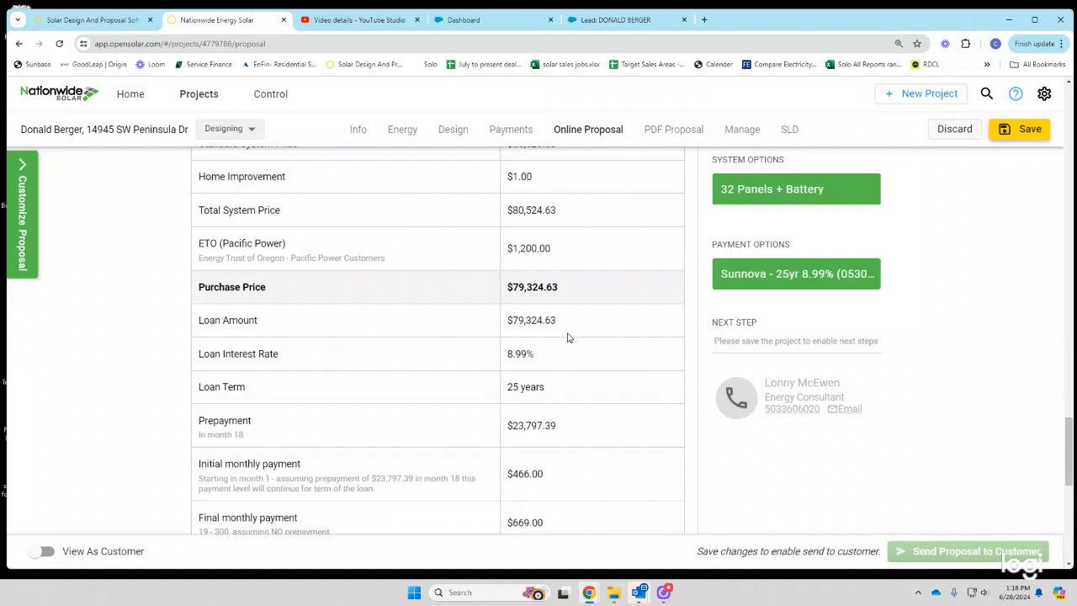
scroll(572, 353, "up", 1)
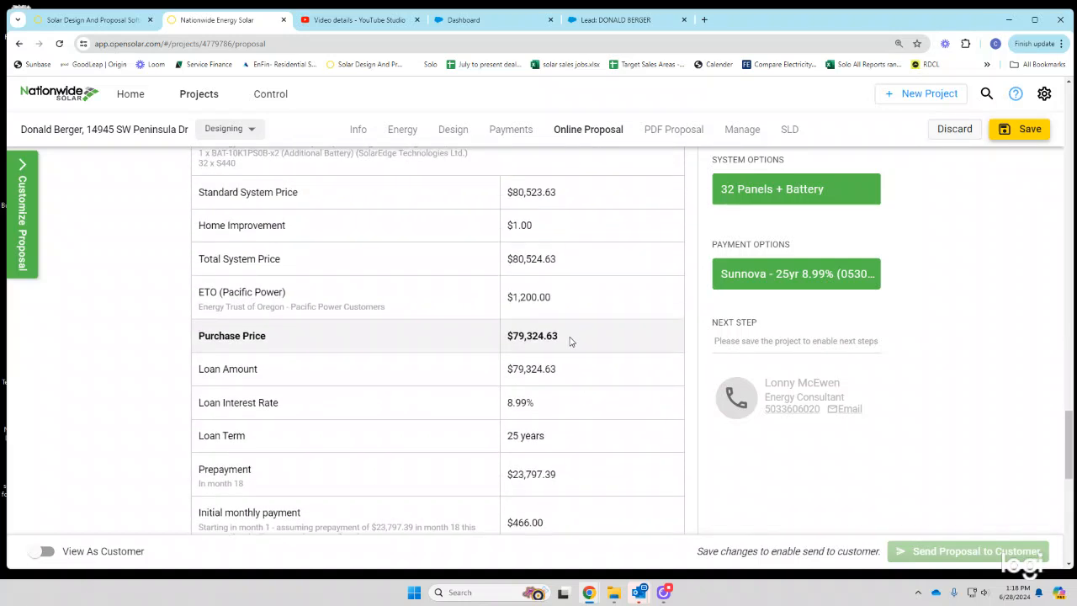
left_click_drag(570, 338, 512, 337)
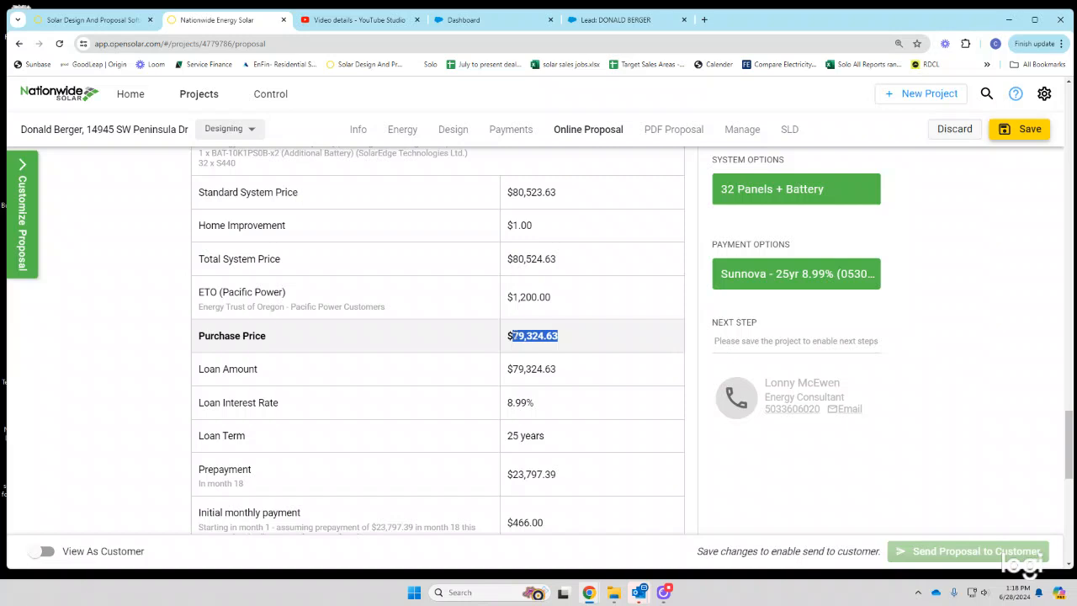
right_click(533, 339)
left_click(568, 354)
- Delete the $1.00 Home Improvement adder from the system's pricing
left_click(453, 131)
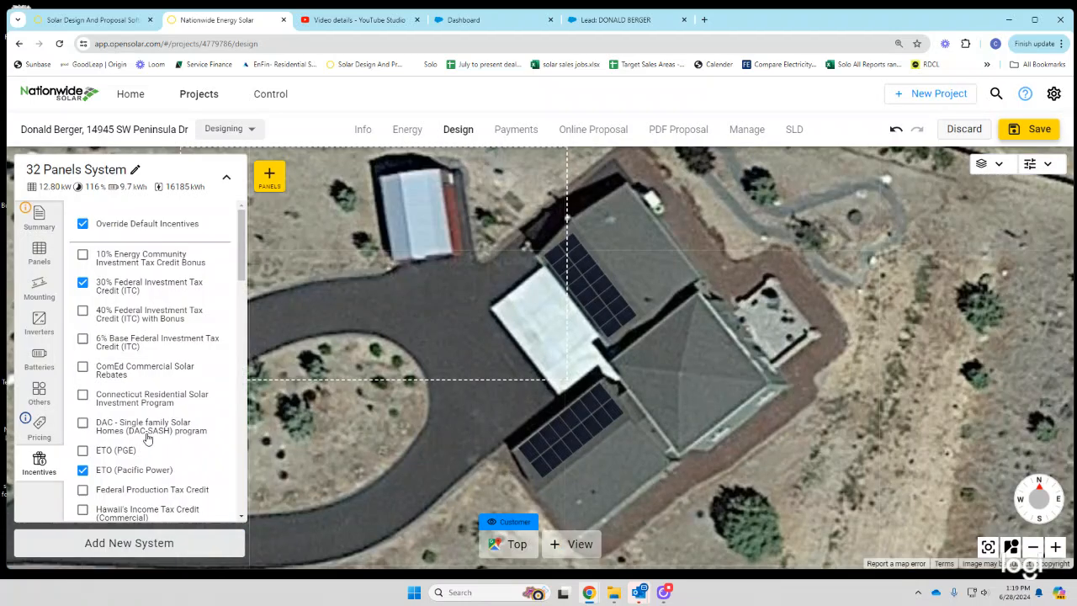
left_click(38, 425)
scroll(133, 406, "down", 5)
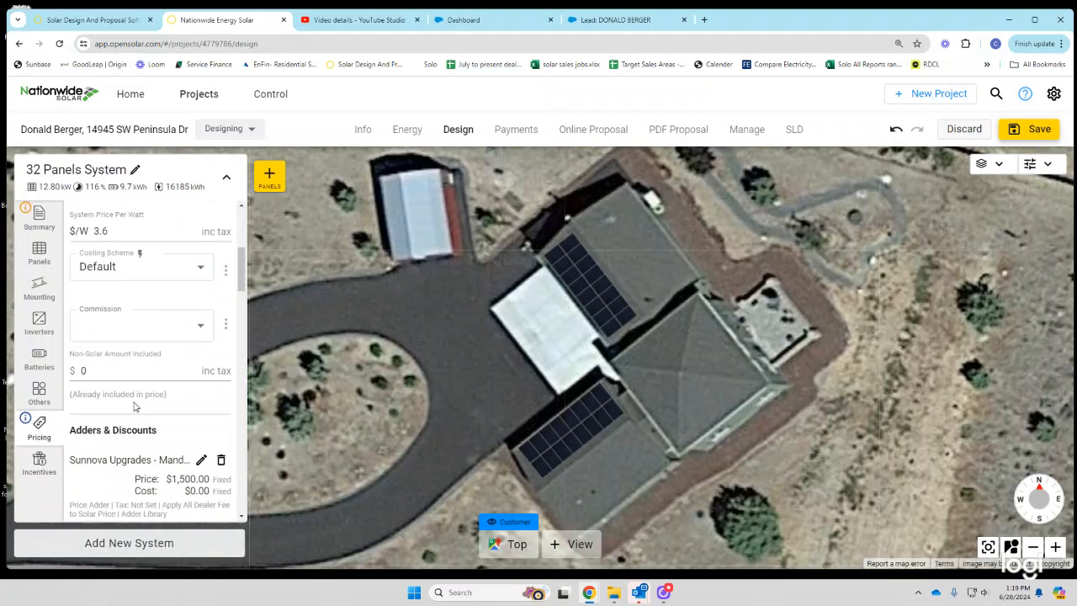
scroll(133, 406, "down", 5)
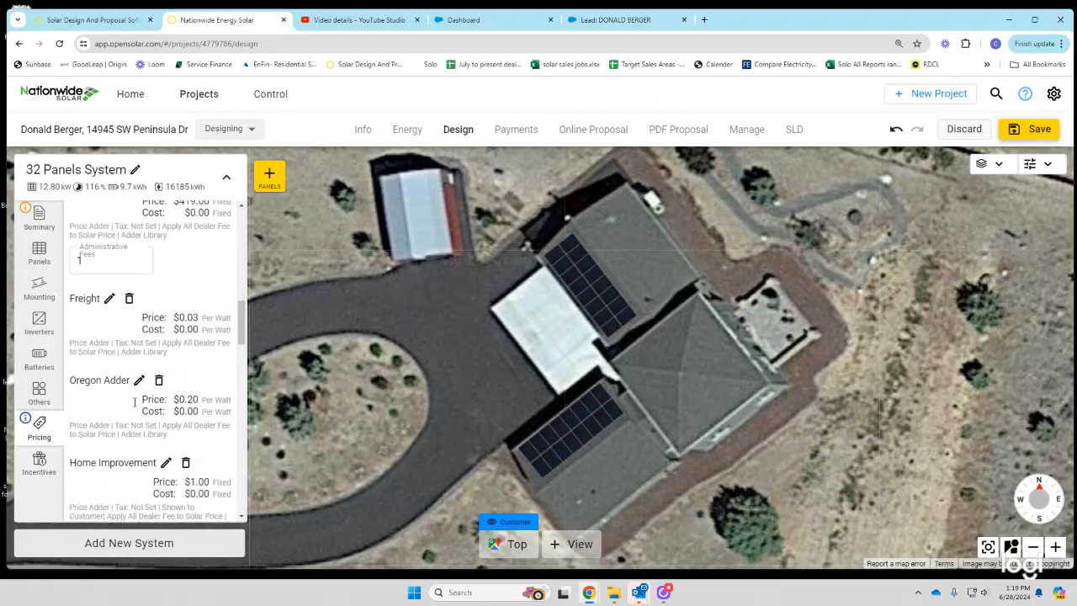
scroll(138, 412, "down", 3)
left_click(185, 352)
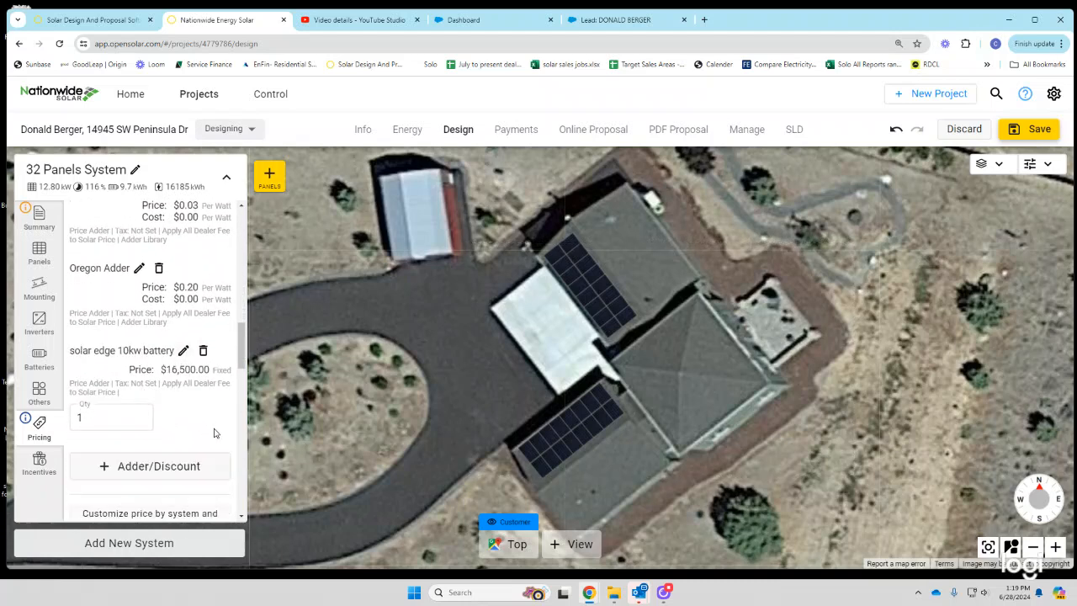
- Copy the $79,323.43 Sunnova loan amount from the payment option's full details
left_click(532, 134)
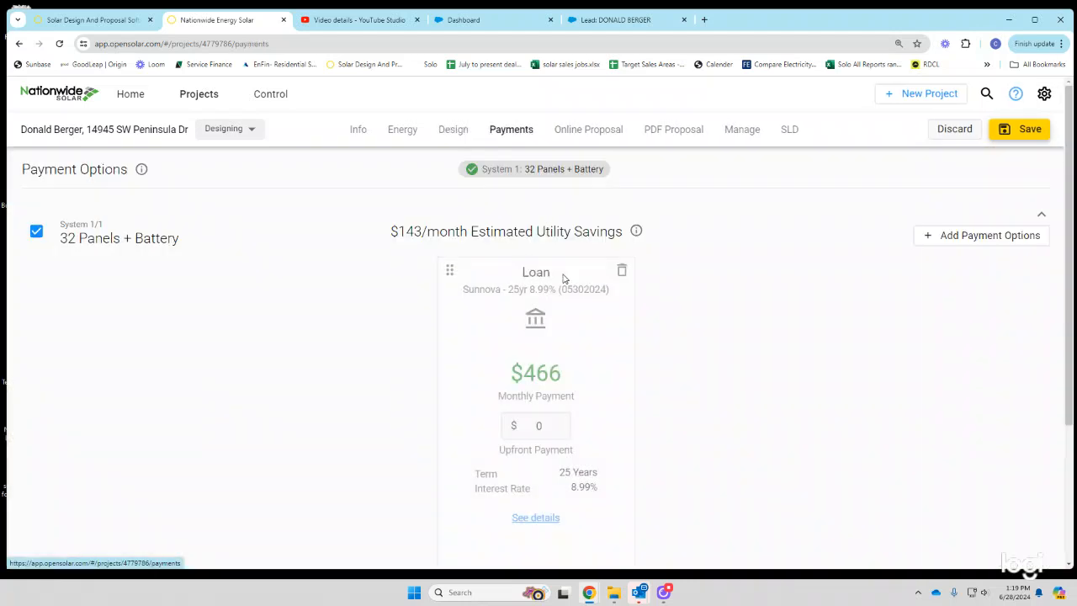
left_click(536, 519)
scroll(646, 420, "down", 1)
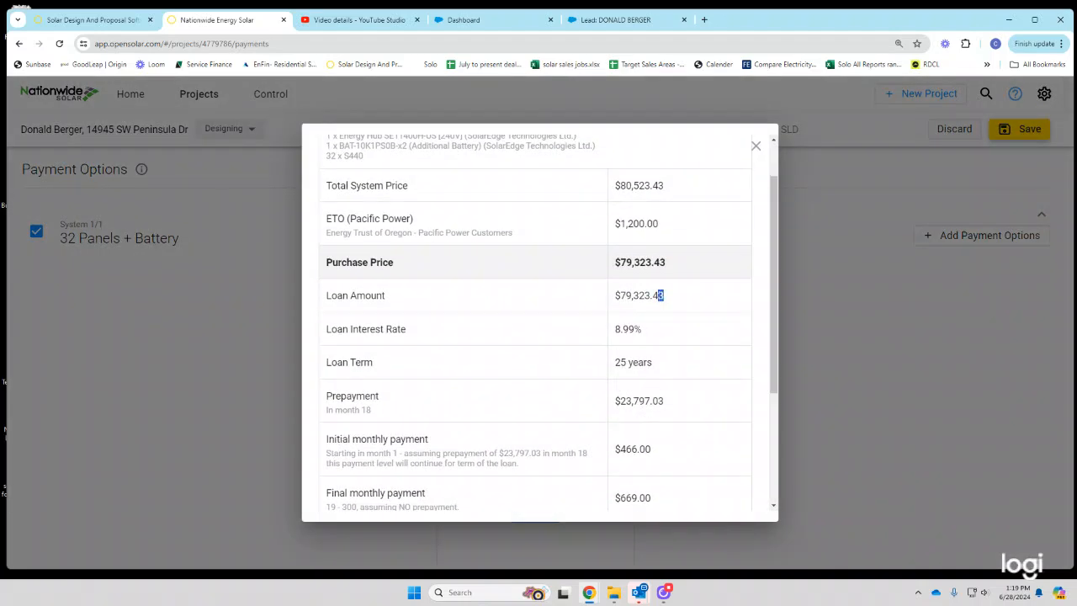
left_click_drag(657, 295, 626, 296)
right_click(632, 295)
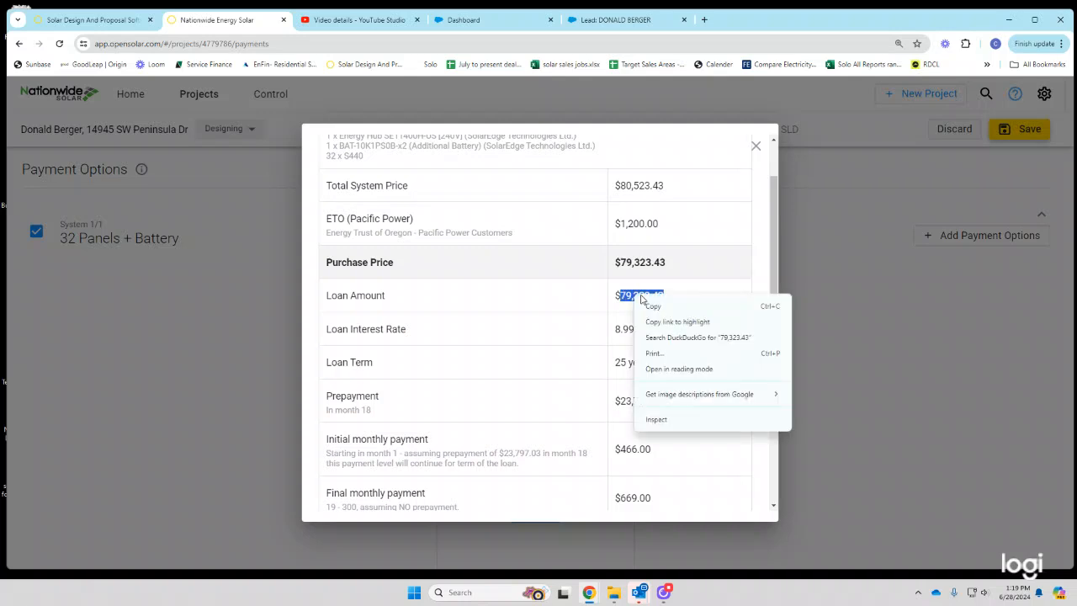
left_click(663, 306)
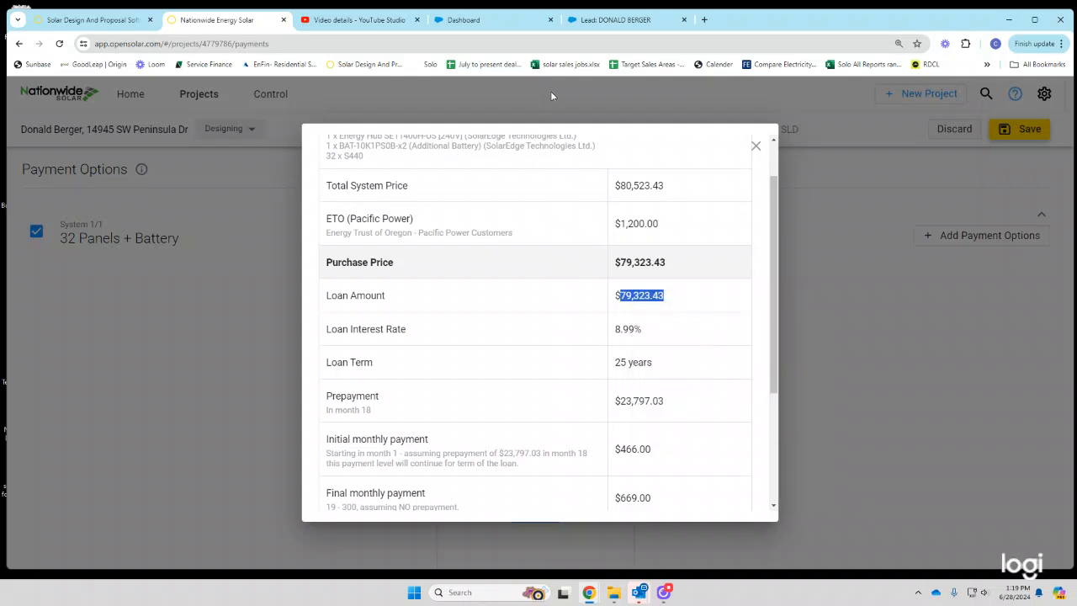
left_click(588, 20)
- Enter 79323.43 as the 25-year 8.99% loan price, without the comma, and run pricing
right_click(642, 461)
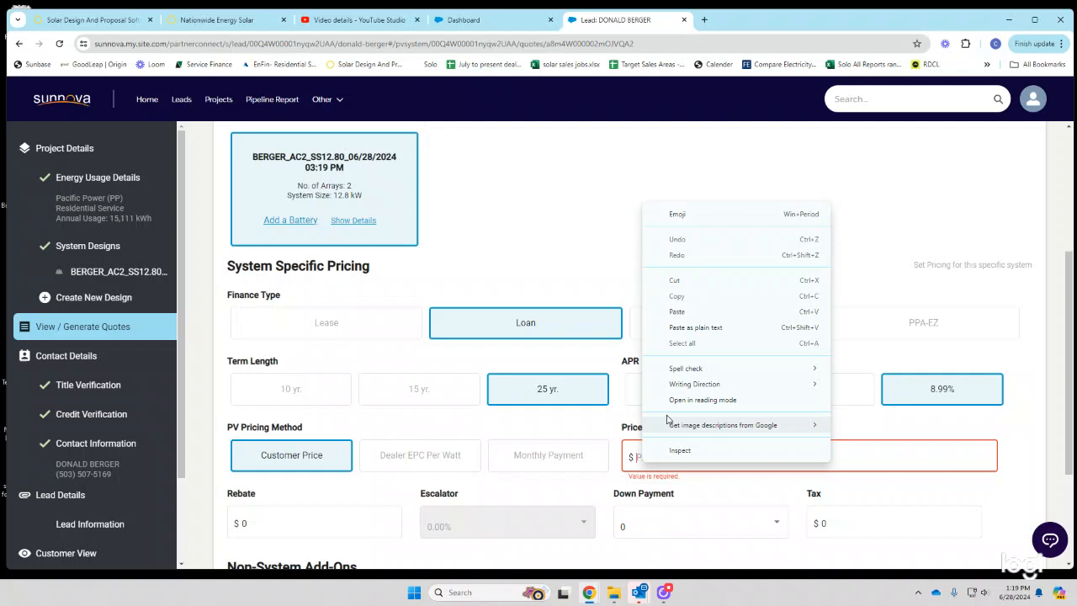
left_click(678, 311)
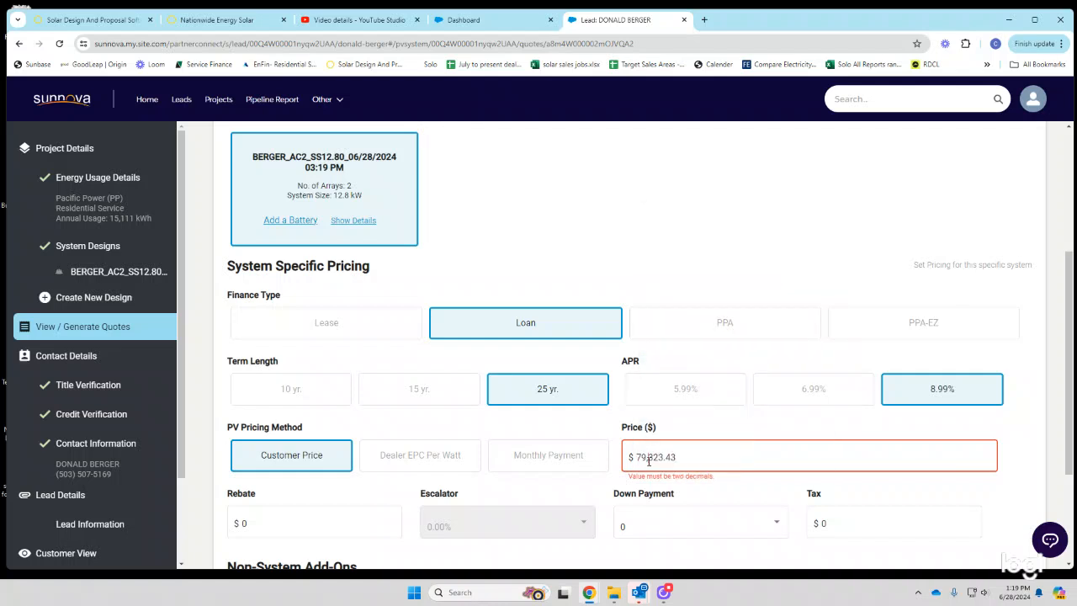
key("BackSpace")
scroll(682, 471, "down", 3)
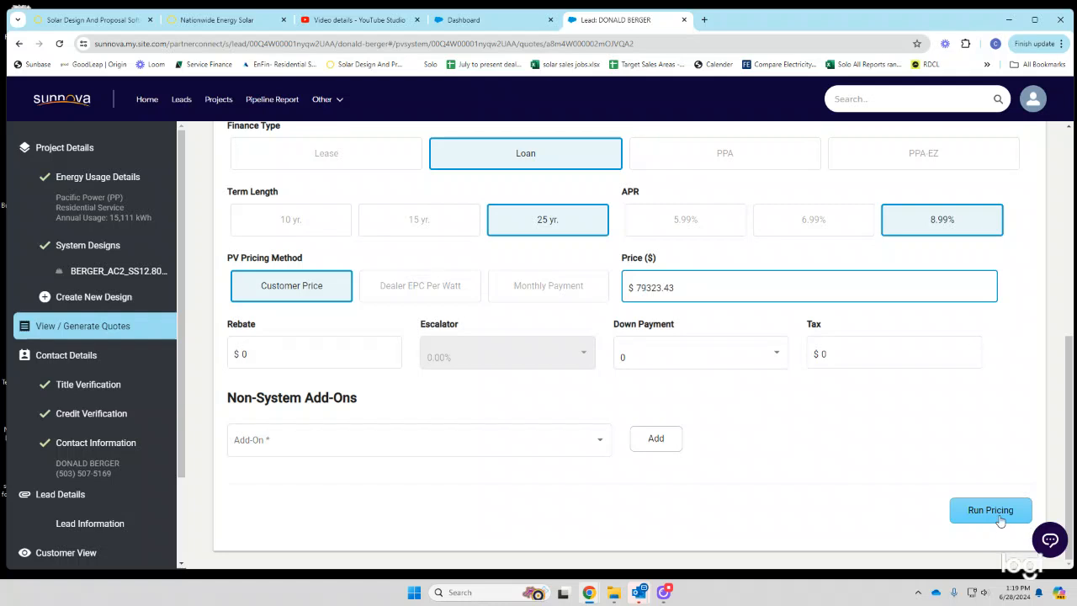
left_click(989, 511)
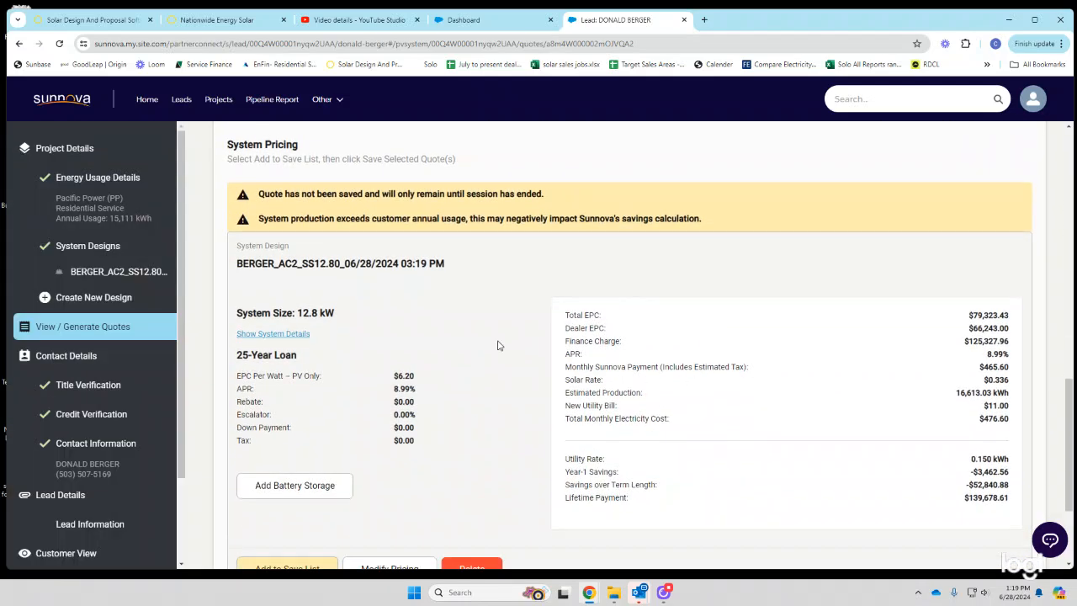
- Add the $79,323.43 loan quote to the save list and save it
scroll(521, 400, "down", 1)
scroll(358, 503, "down", 2)
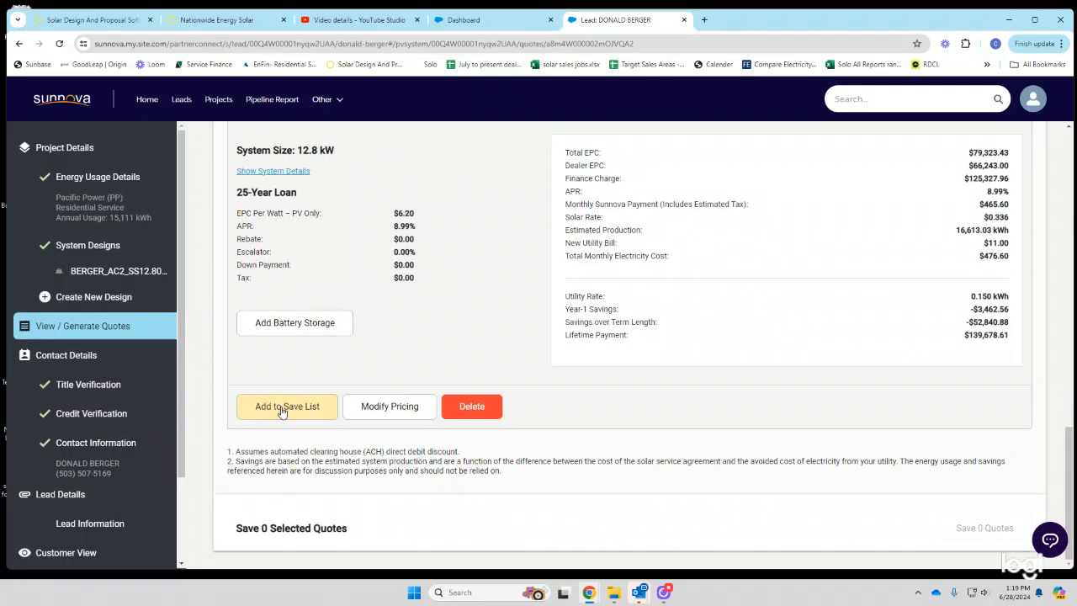
left_click(283, 412)
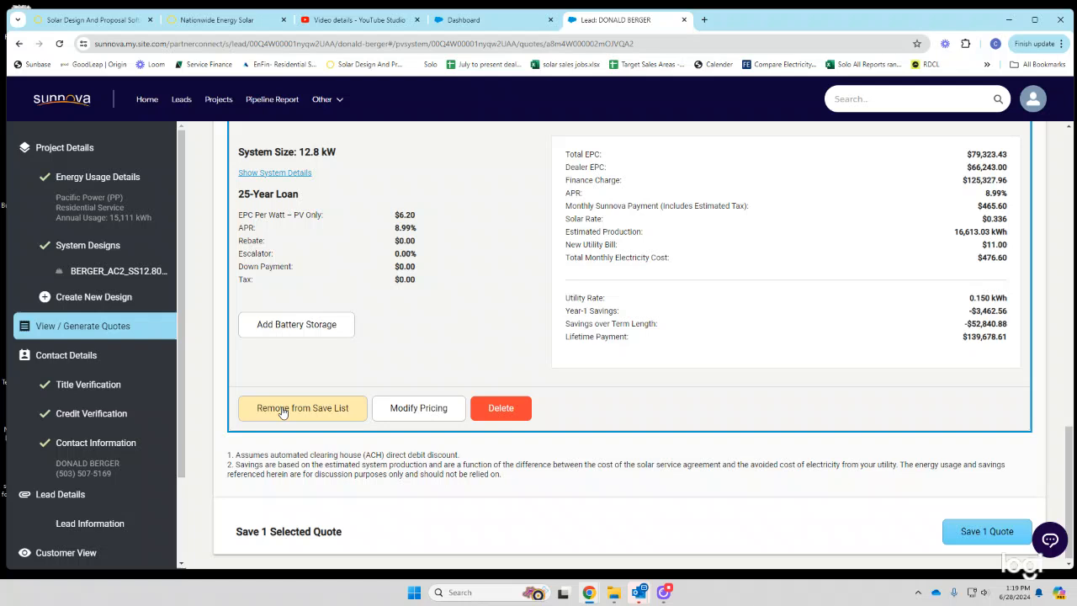
left_click(981, 532)
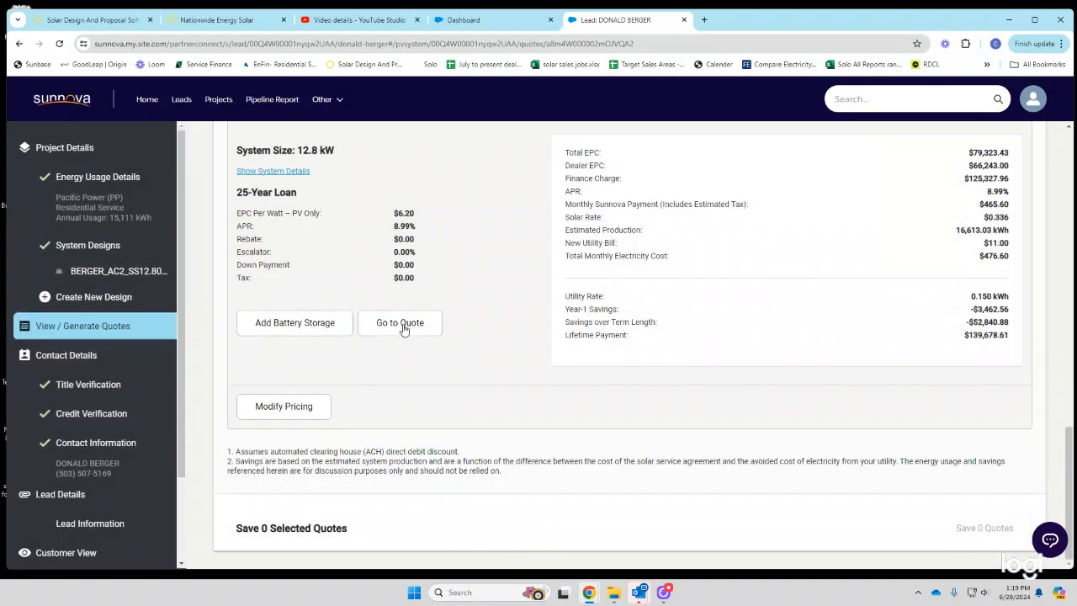
- From the saved 25-year loan quote, email the Review & Sign Contract to the customer
left_click(405, 325)
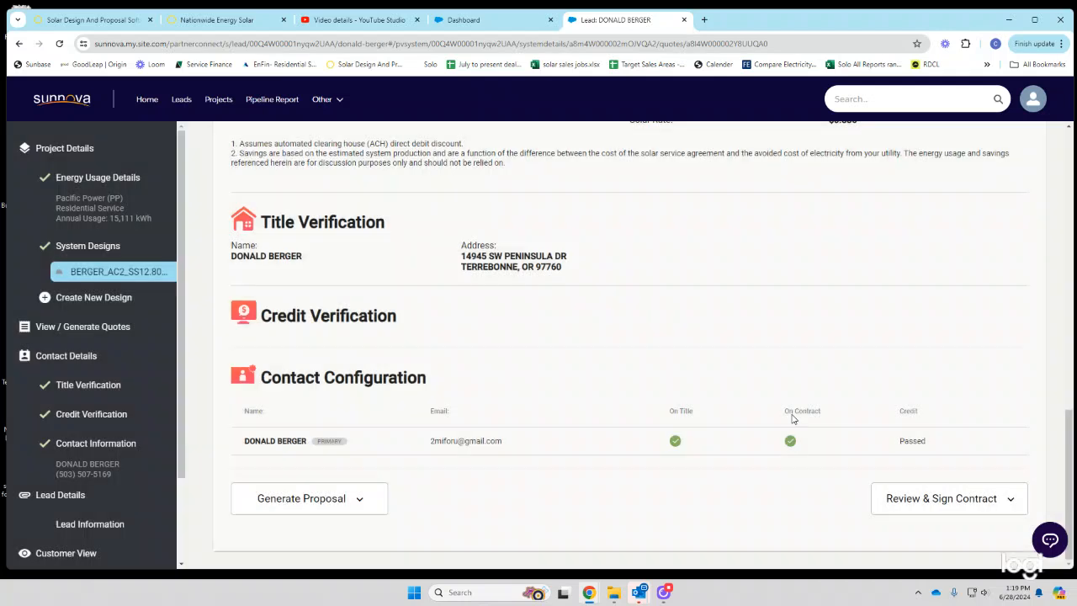
left_click(921, 505)
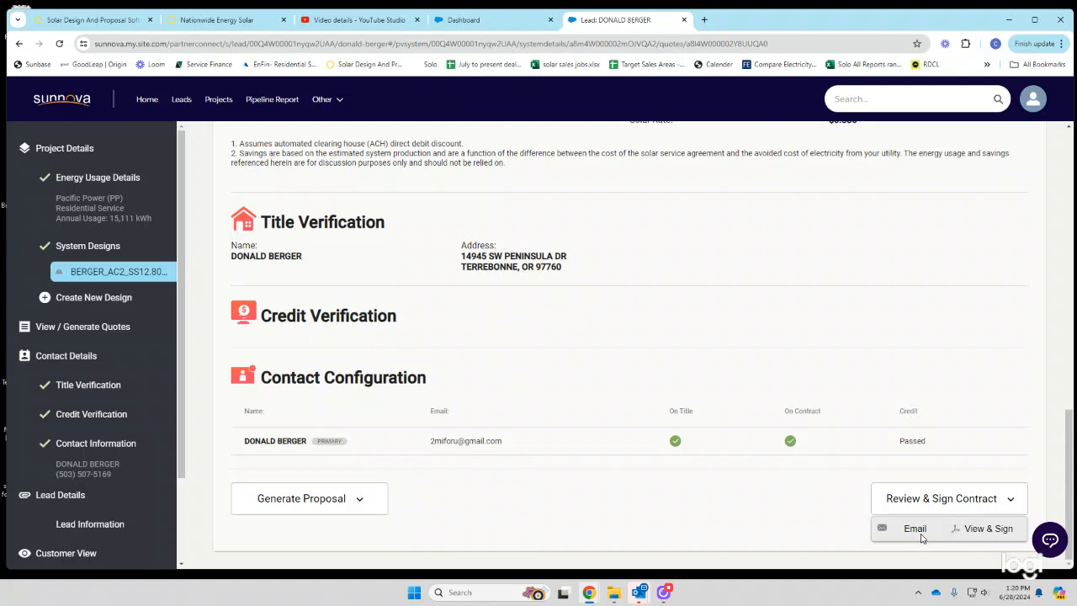
left_click(917, 531)
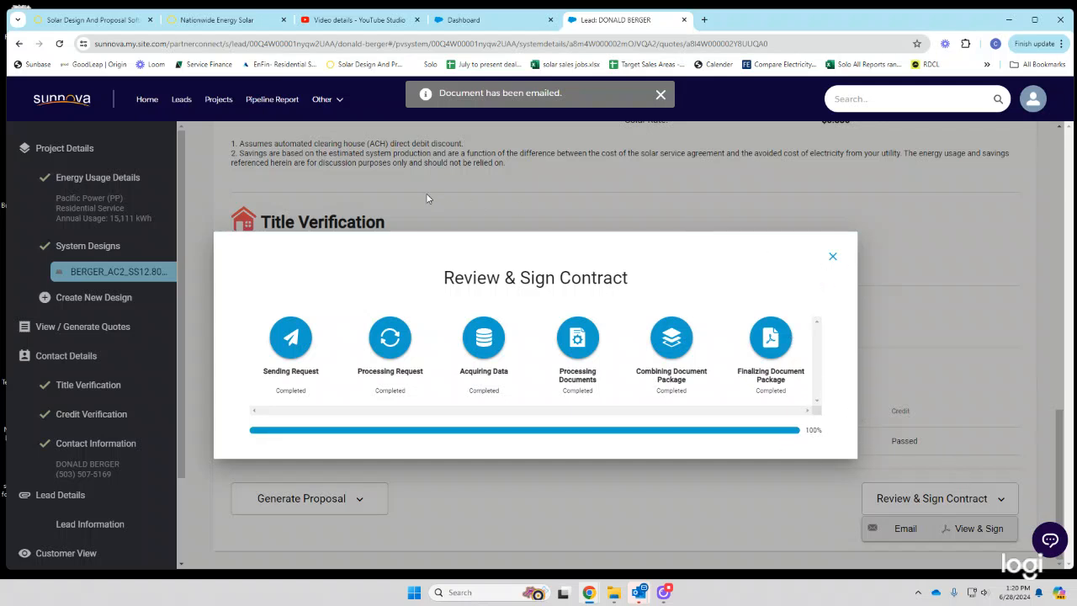
- Back in OpenSolar, close the loan details window and save the project
left_click(241, 26)
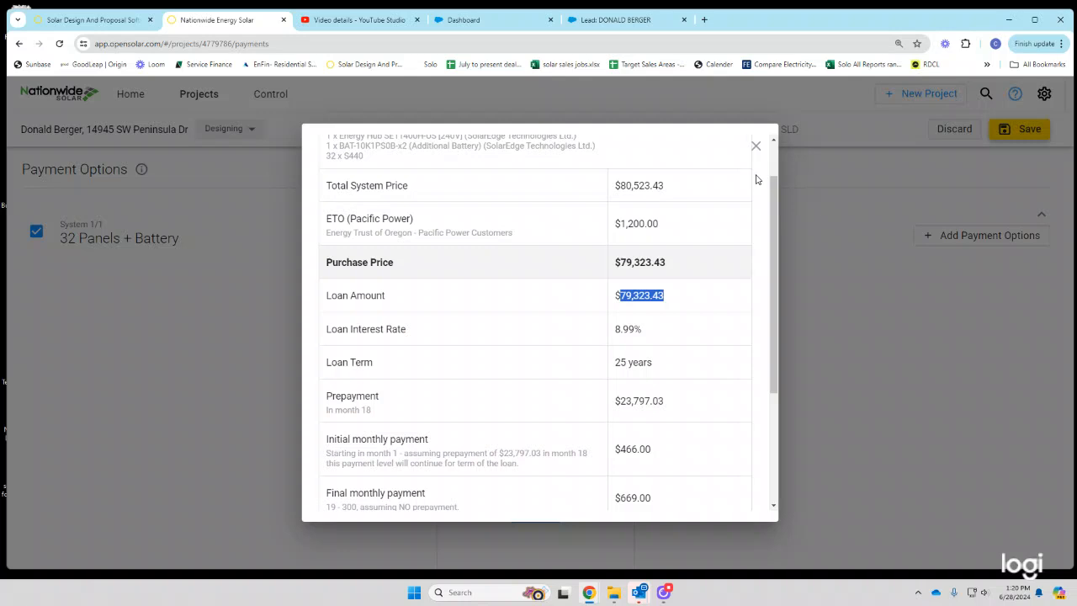
left_click(756, 146)
left_click(594, 130)
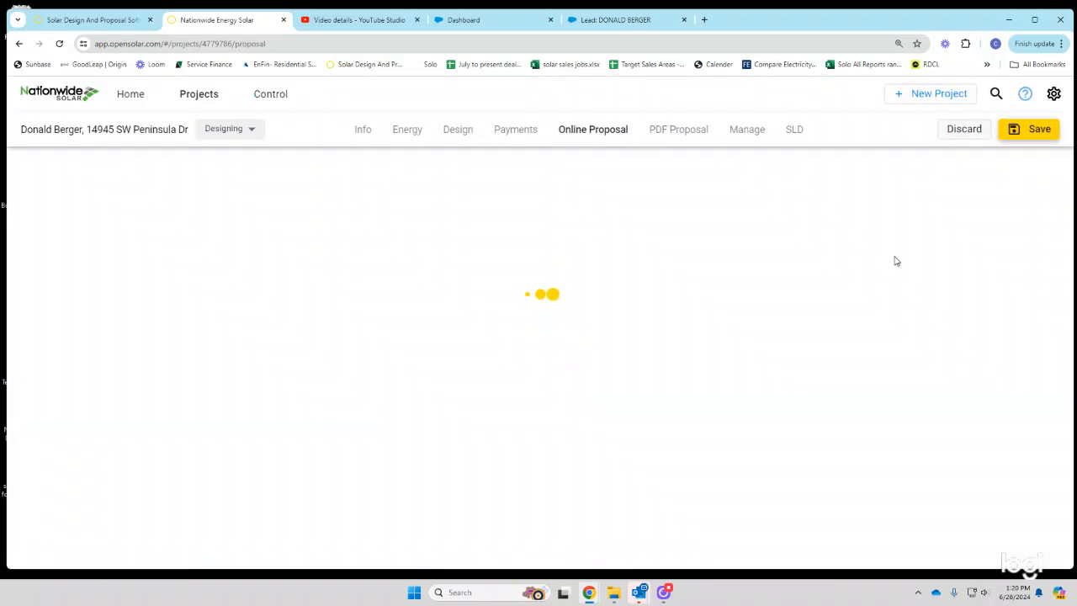
left_click(1021, 130)
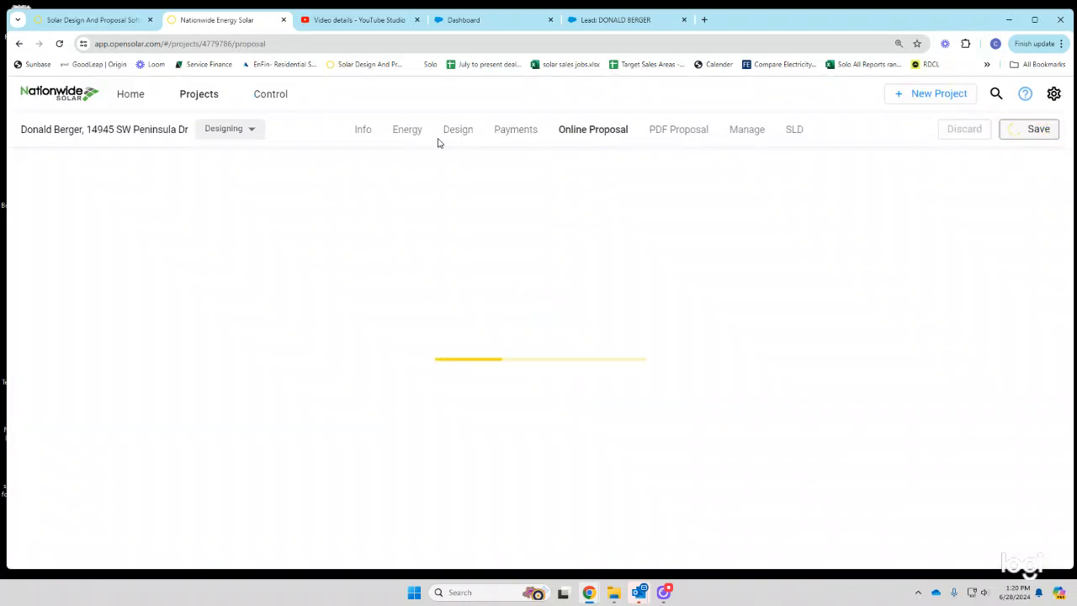
- Confirm and save the customer's contact details on the project Info page
left_click(363, 130)
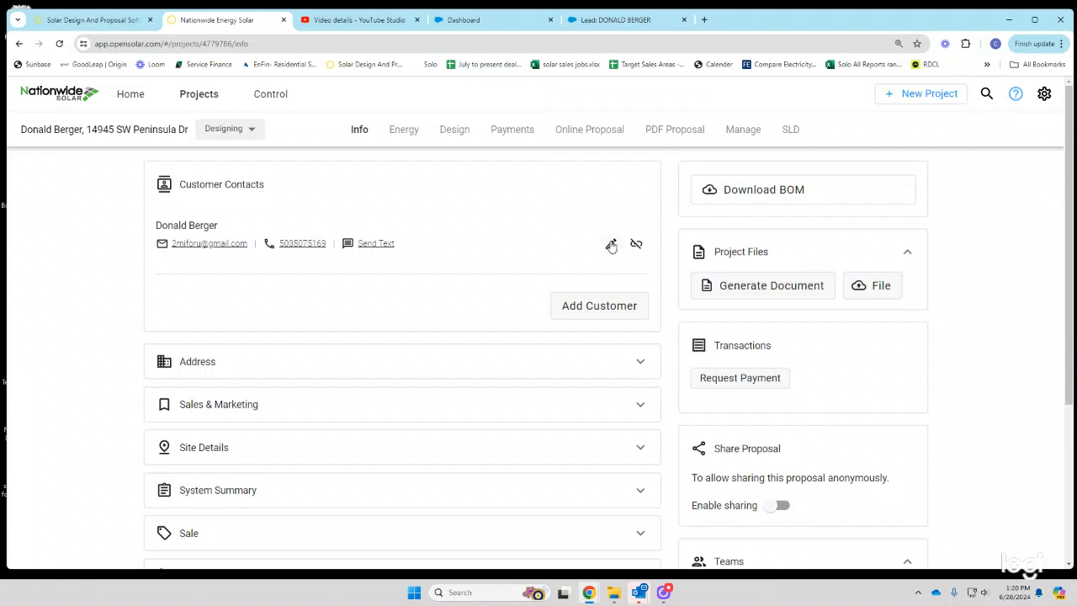
left_click(611, 245)
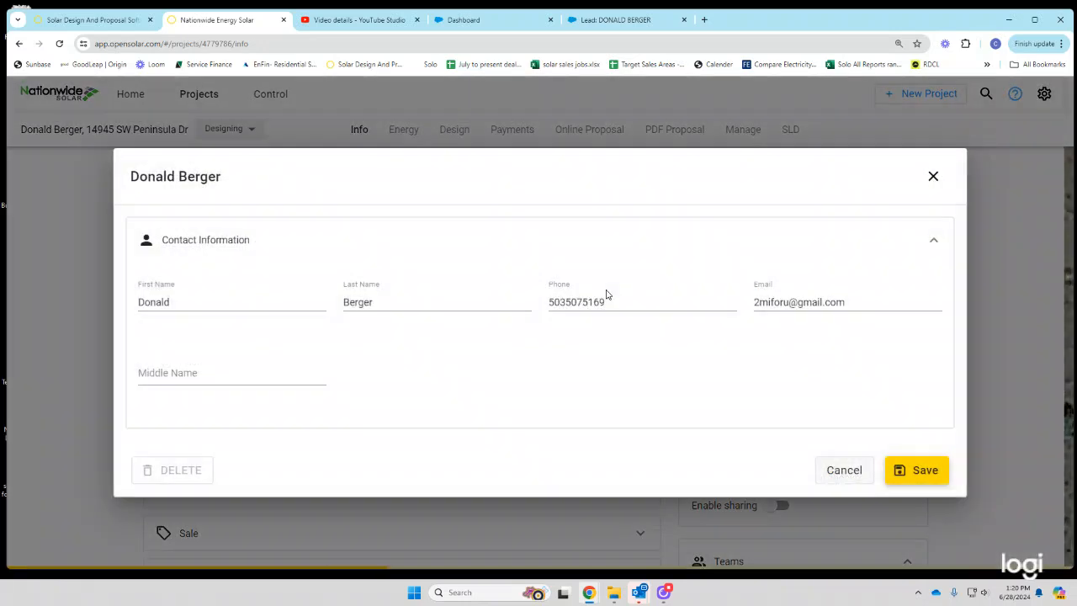
left_click(908, 477)
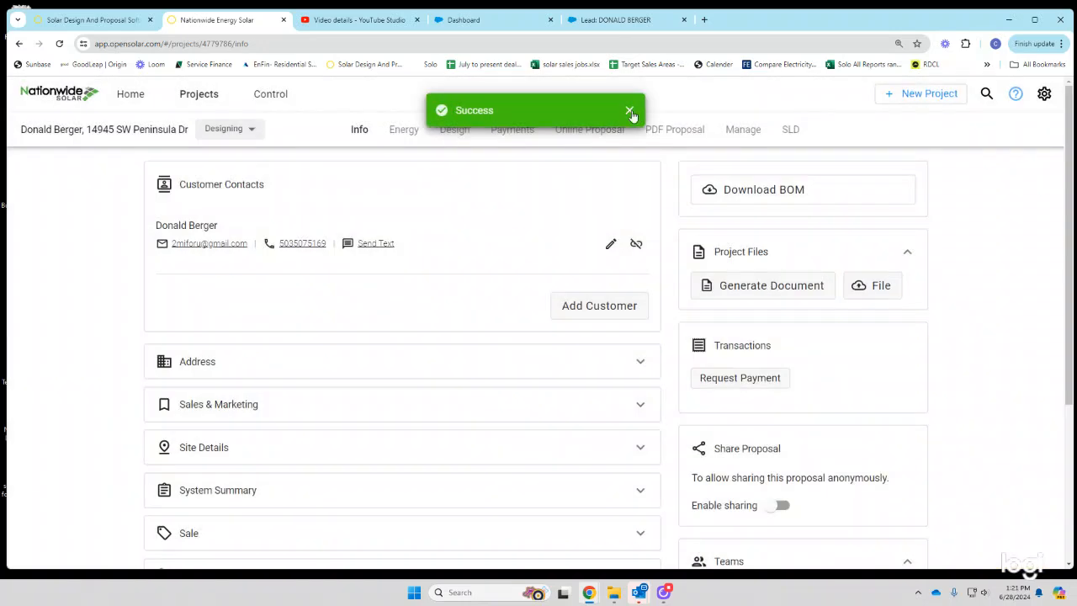
- Send the 32 Panels + Battery online proposal to the customer with link sharing enabled
left_click(587, 134)
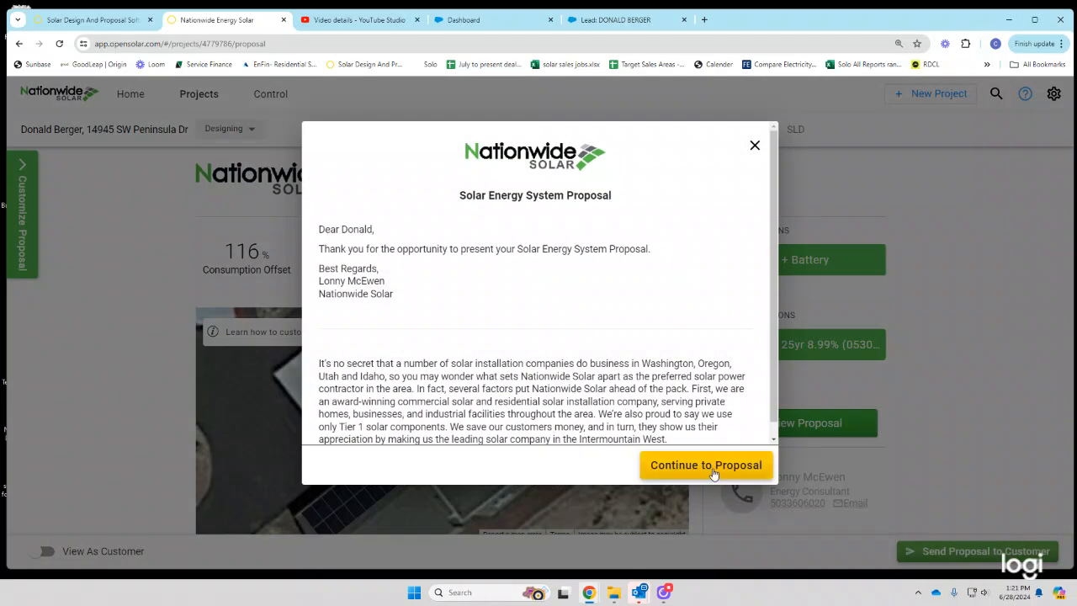
left_click(711, 467)
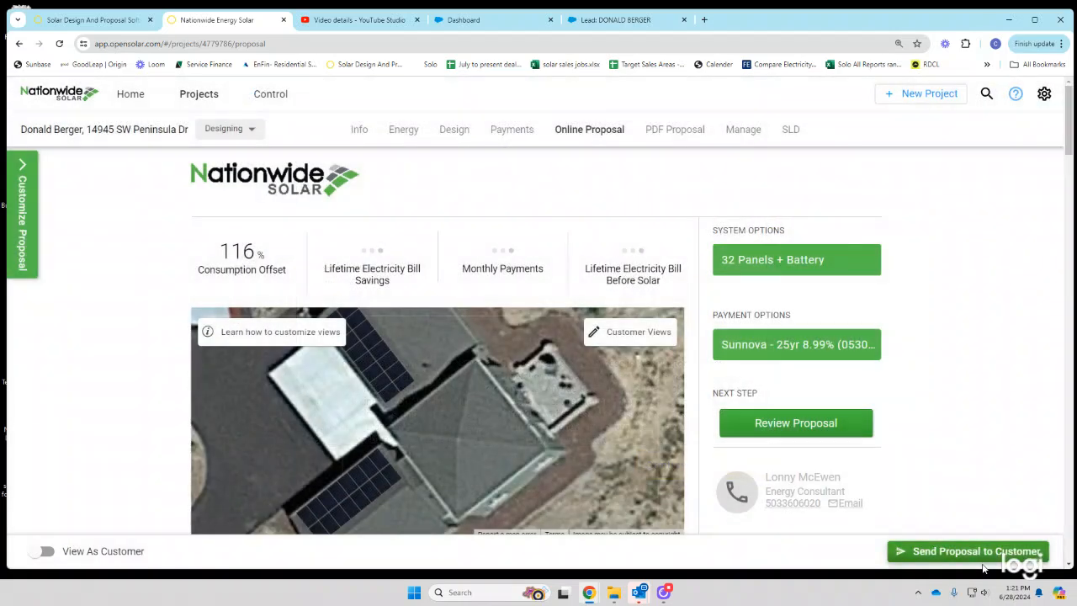
left_click(977, 554)
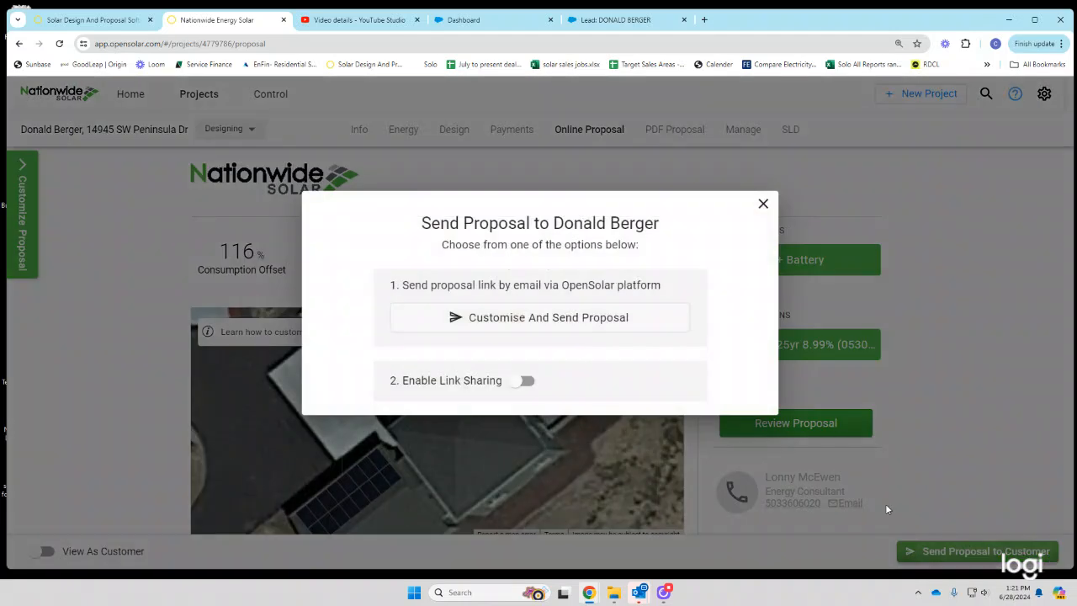
left_click(522, 381)
left_click(558, 318)
left_click(641, 409)
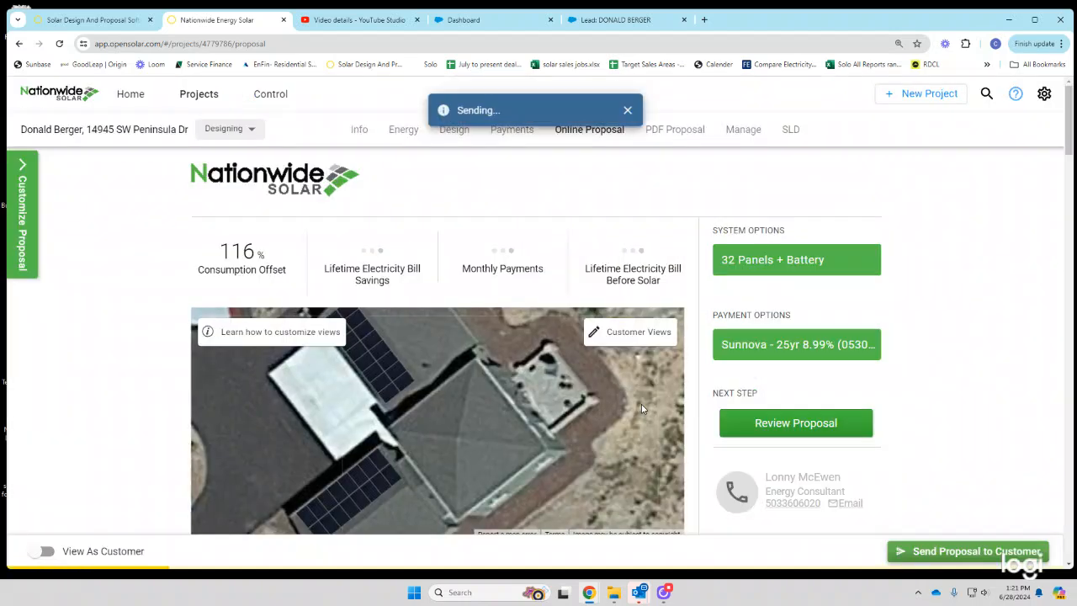